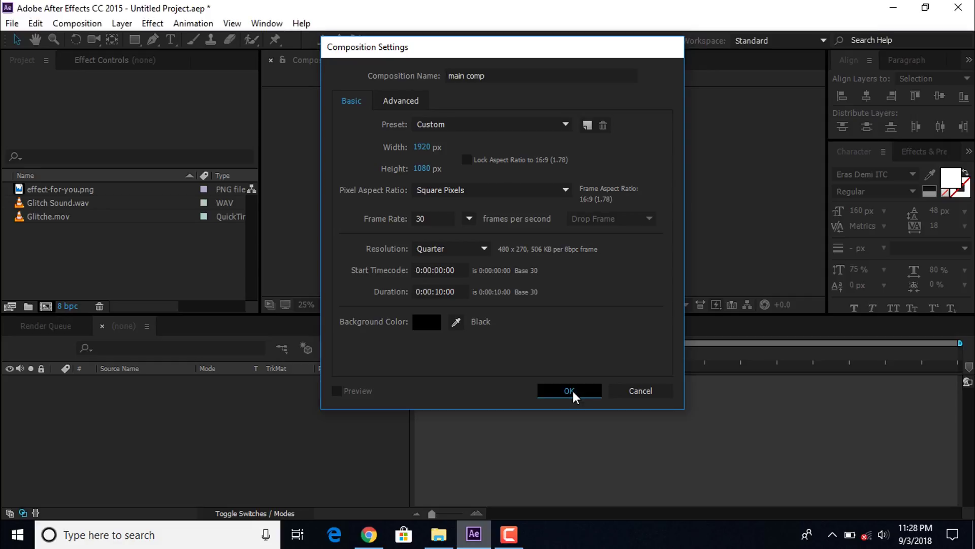
# Step: Create a 1920 × 1080 px solid layer named BG in main comp
pyautogui.rightClick(300, 407)
pyautogui.moveTo(339, 270)
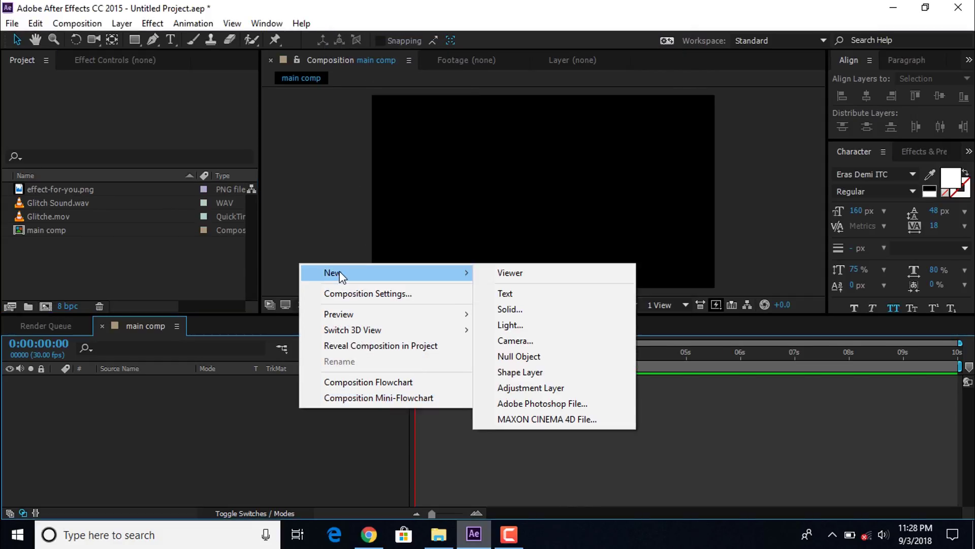
pyautogui.click(510, 310)
pyautogui.write('BG')
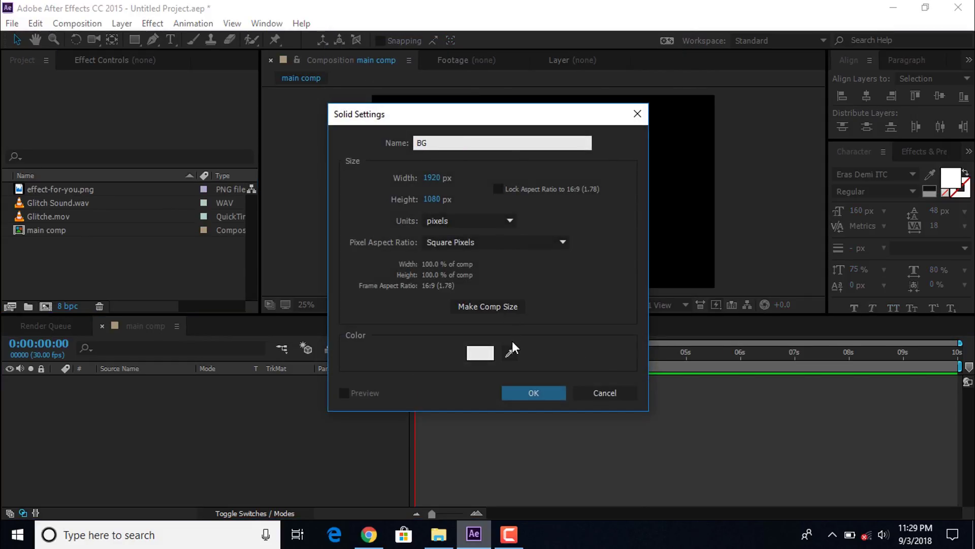
pyautogui.press('Return')
# Step: Search for the ramp effect and apply Gradient Ramp to the BG layer
pyautogui.hotkey('ctrl', 'space')
pyautogui.write('ra')
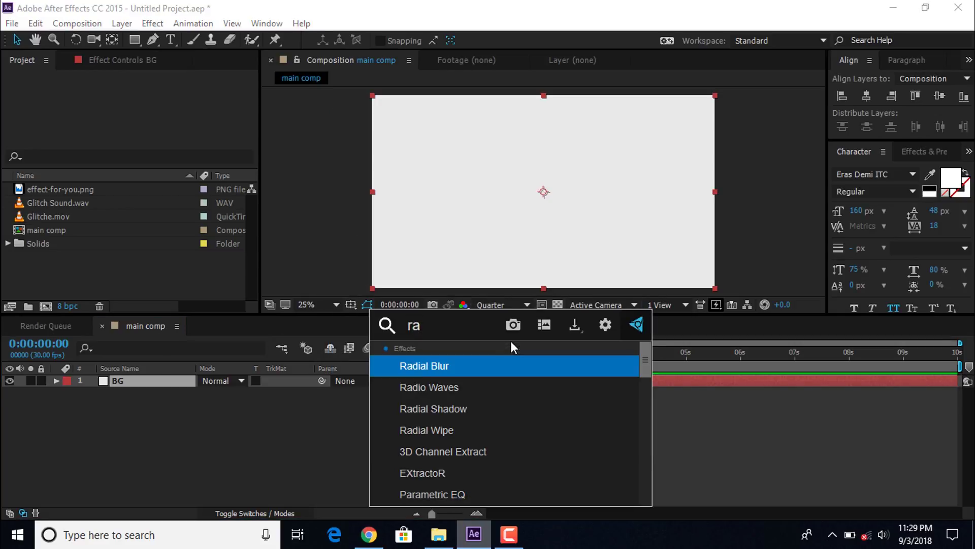
pyautogui.write('mp')
pyautogui.press('Return')
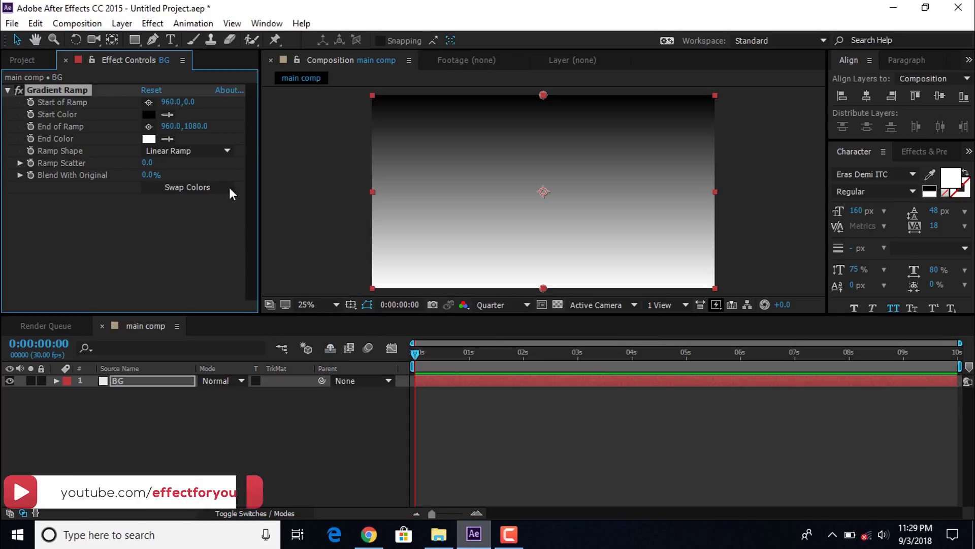
# Step: Set the Gradient Ramp's end color to black and its start color to dark blue (002533)
pyautogui.click(148, 139)
pyautogui.click(243, 277)
pyautogui.moveTo(216, 297); pyautogui.dragTo(224, 378)
pyautogui.click(357, 201)
pyautogui.click(149, 114)
pyautogui.click(243, 282)
pyautogui.moveTo(223, 238); pyautogui.dragTo(239, 343)
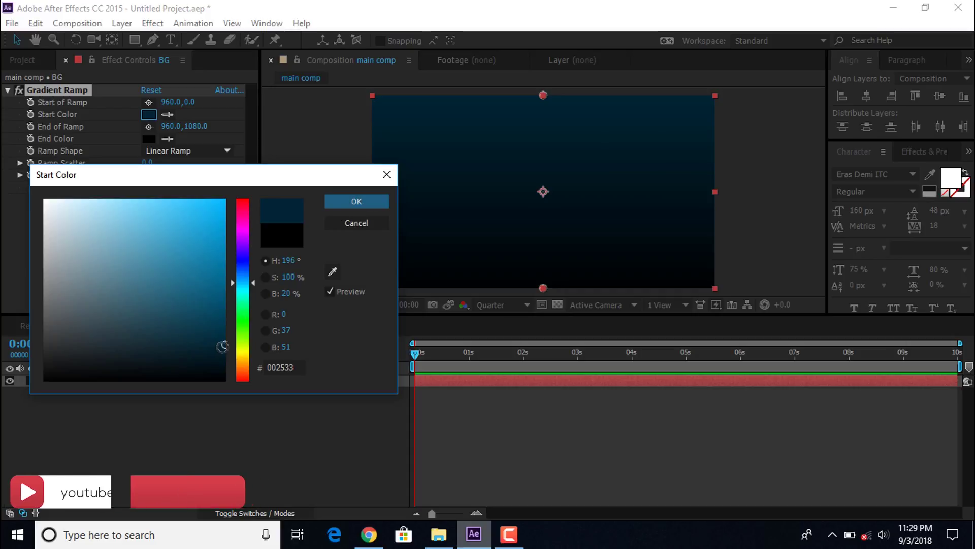
pyautogui.click(364, 207)
# Step: Switch the ramp shape to Radial Ramp and place its start at about 952, -288 and its end at about 1040, 2488
pyautogui.click(187, 150)
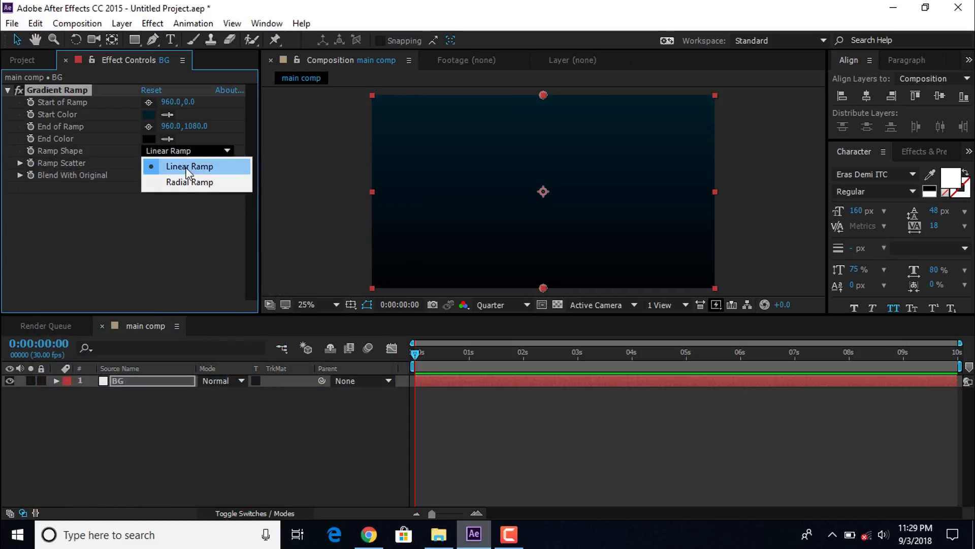
pyautogui.click(185, 182)
pyautogui.press(',')
pyautogui.moveTo(543, 239); pyautogui.dragTo(550, 358)
pyautogui.moveTo(544, 139); pyautogui.dragTo(543, 125)
pyautogui.press('F2')
pyautogui.press('.')
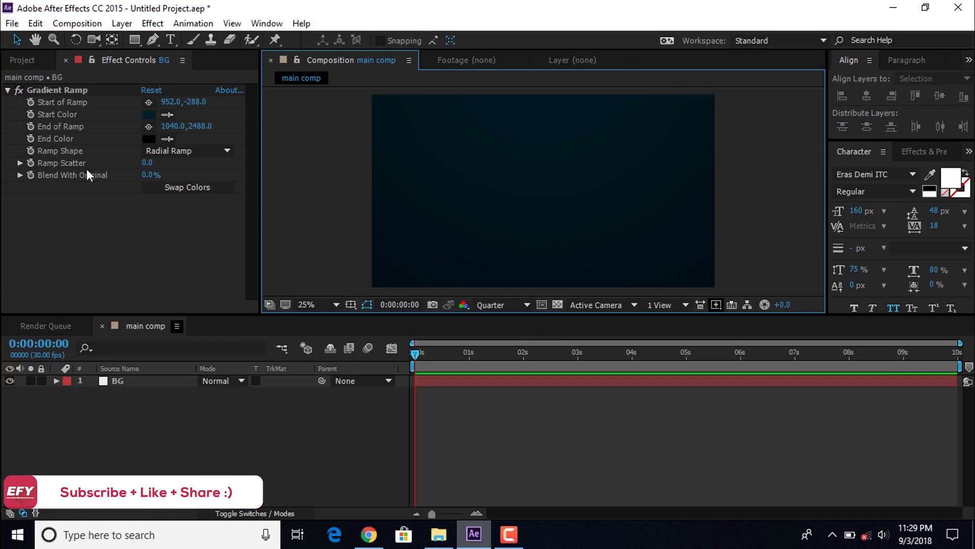
# Step: Add Glitch Sound.wav from the project to main comp as a layer below BG
pyautogui.click(23, 60)
pyautogui.click(43, 217)
pyautogui.moveTo(32, 204); pyautogui.dragTo(135, 415)
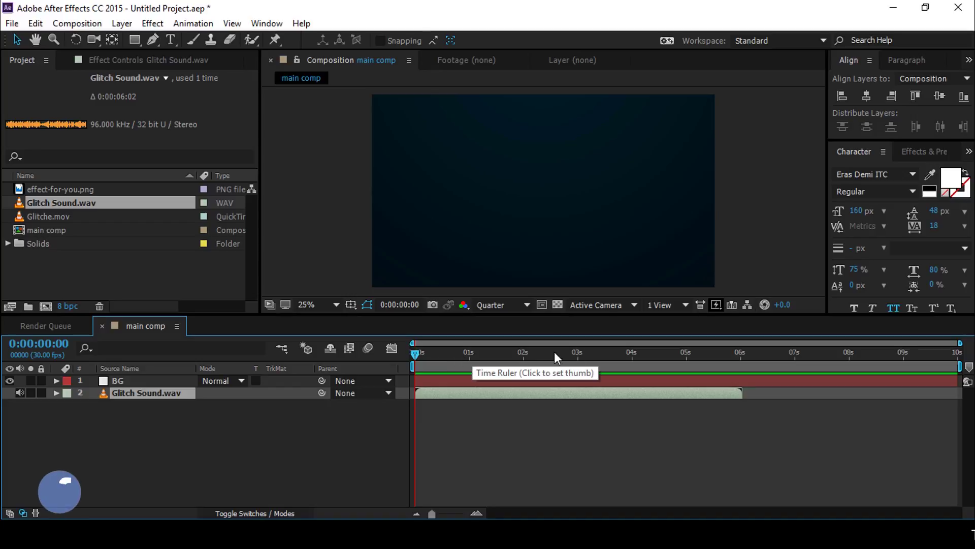
# Step: End the work area at 0:00:06:00 and trim main comp to it
pyautogui.click(740, 352)
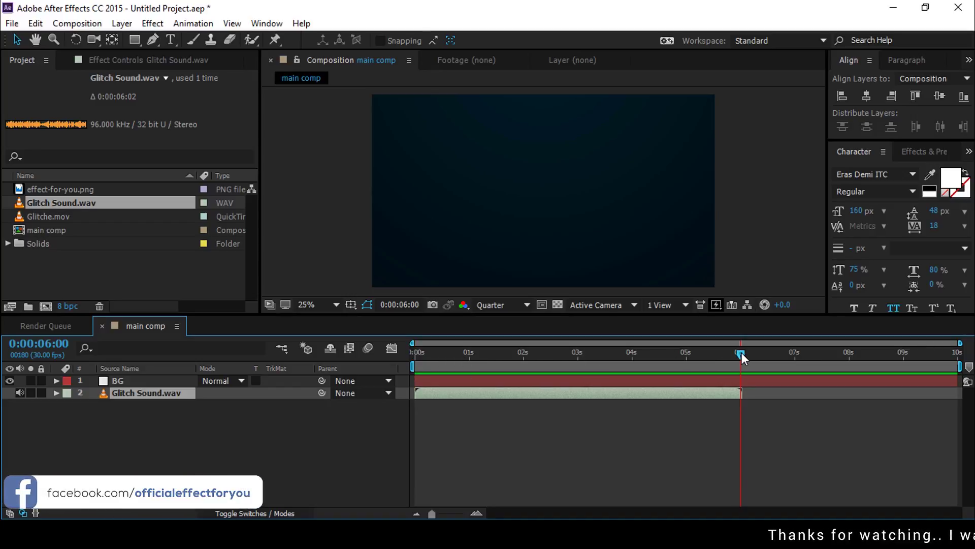
pyautogui.press('n')
pyautogui.rightClick(726, 364)
pyautogui.click(767, 401)
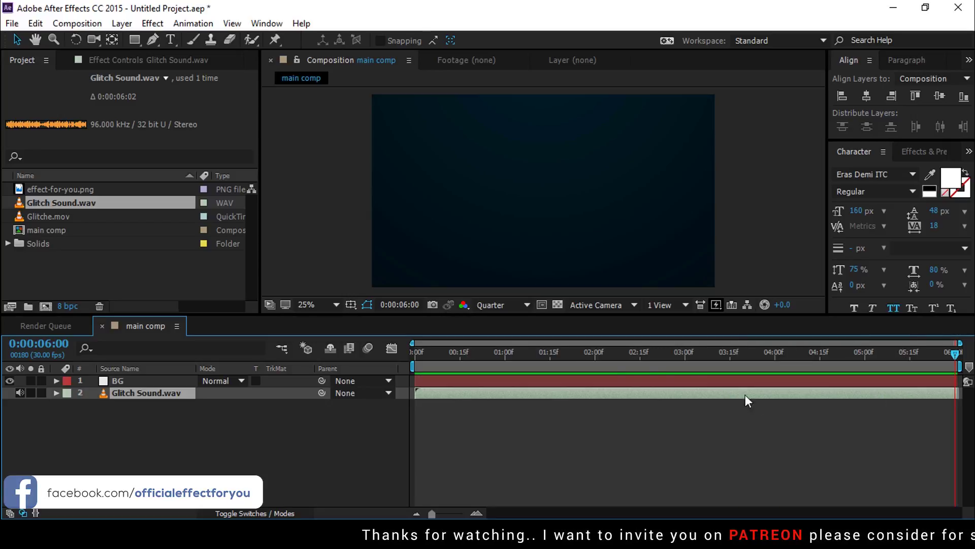
# Step: Return to the start of the timeline and add Glitche.mov to main comp as the layer above BG
pyautogui.moveTo(566, 354); pyautogui.dragTo(328, 411)
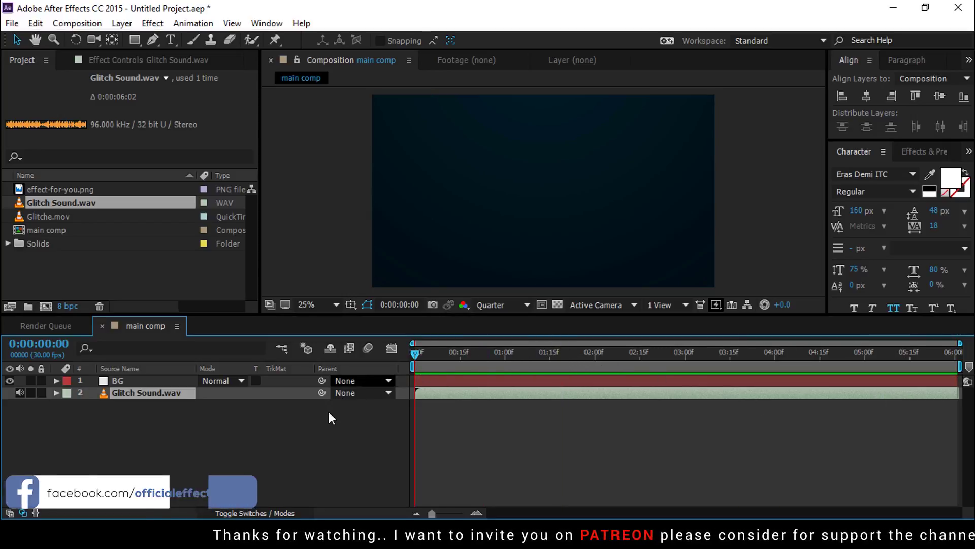
pyautogui.click(236, 427)
pyautogui.click(110, 268)
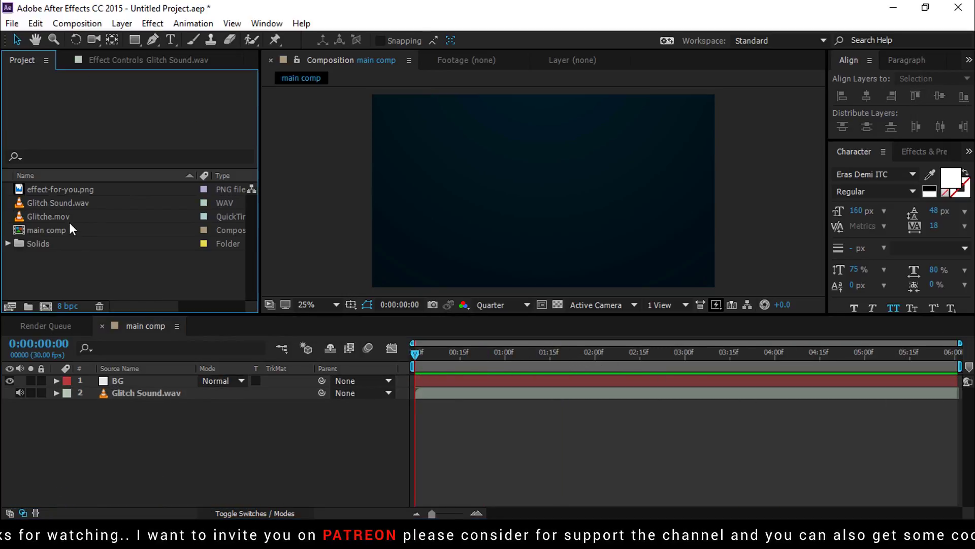
pyautogui.click(48, 215)
pyautogui.moveTo(21, 221); pyautogui.dragTo(130, 375)
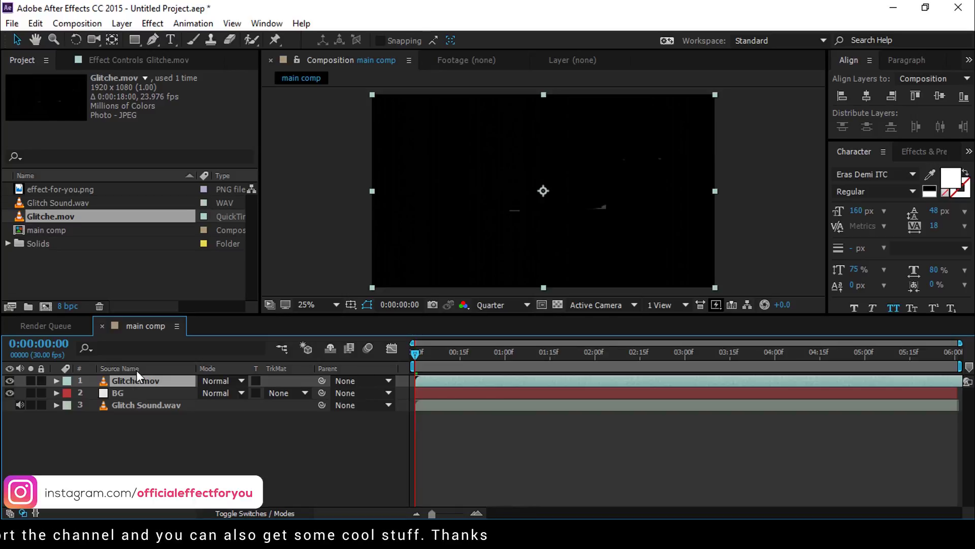
# Step: Pre-compose the Glitche.mov layer as "glitch 1", moving all attributes into the new composition
pyautogui.rightClick(139, 382)
pyautogui.click(169, 444)
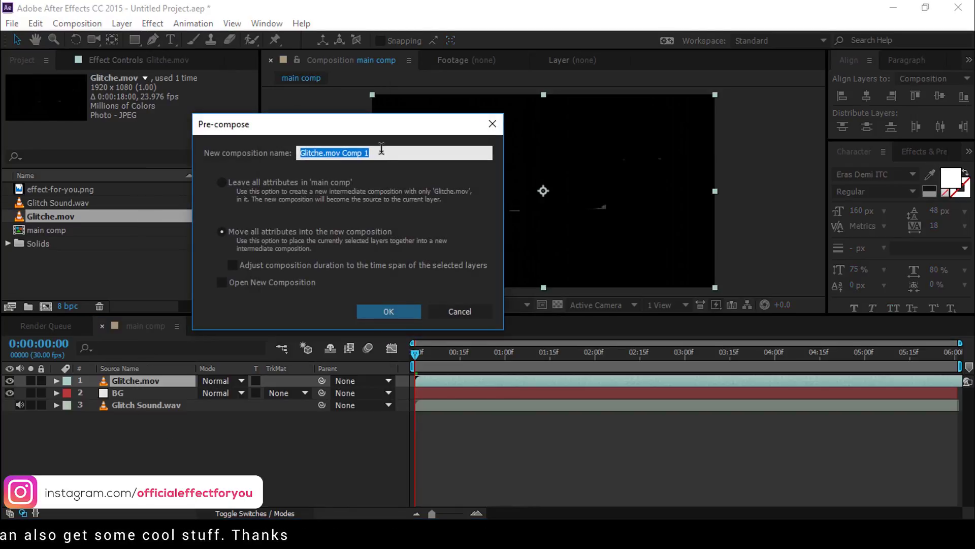
pyautogui.moveTo(379, 153); pyautogui.dragTo(327, 152)
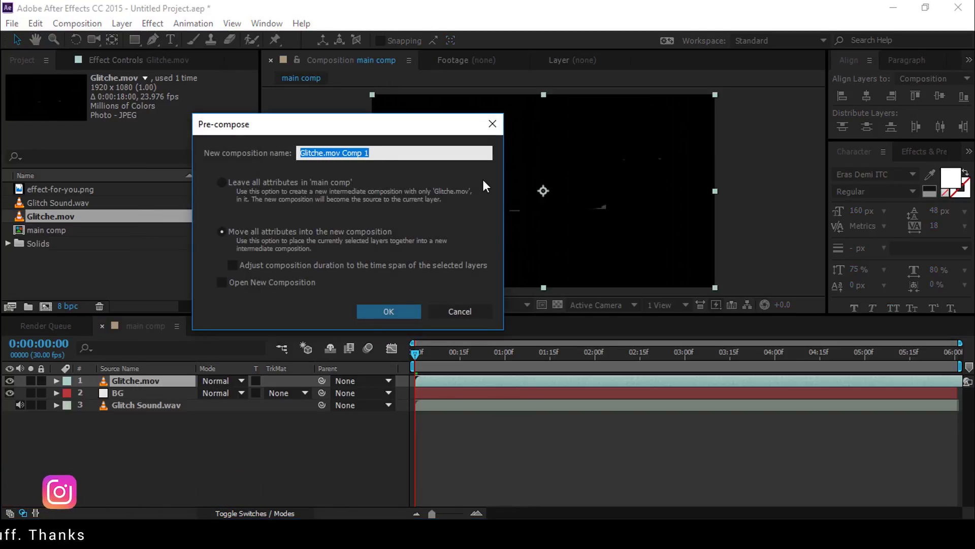
pyautogui.hotkey('ctrl', 'a')
pyautogui.write('glitch 1')
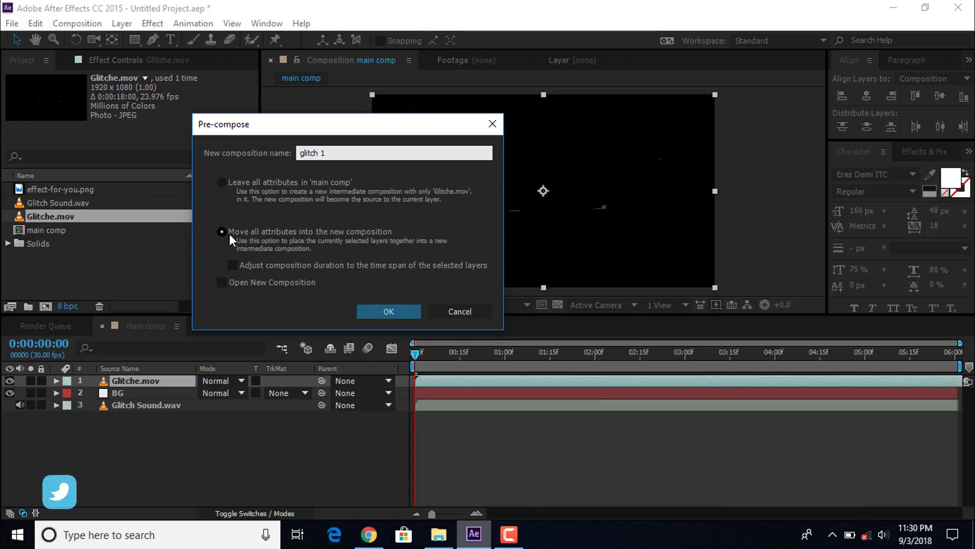
pyautogui.click(397, 312)
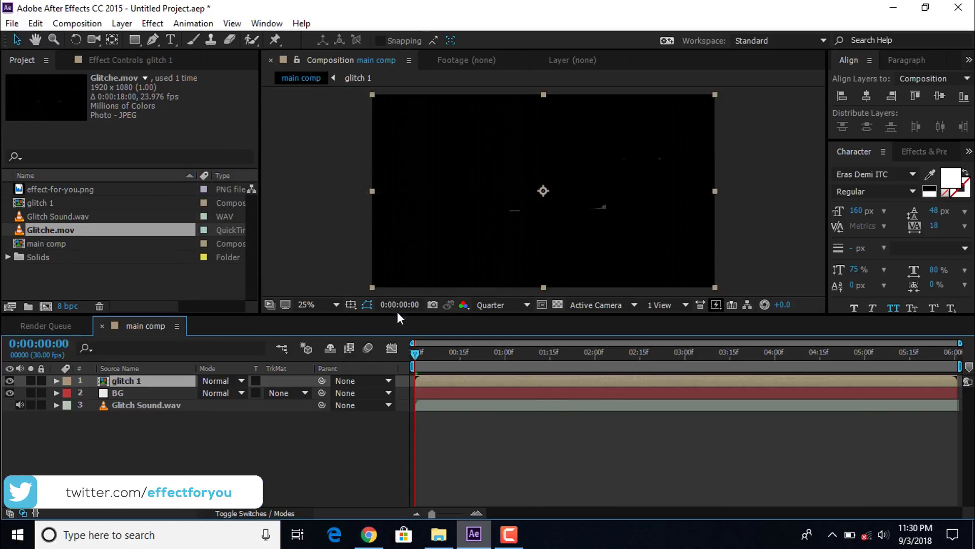
# Step: Slide the Glitche.mov layer earlier in time inside the glitch 1 composition, then return to main comp
pyautogui.doubleClick(559, 381)
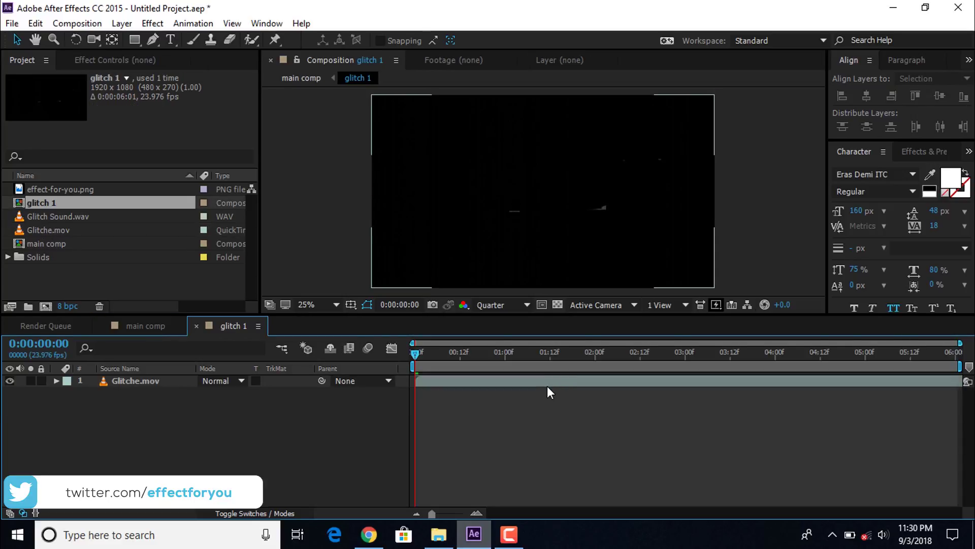
pyautogui.click(560, 382)
pyautogui.moveTo(421, 350); pyautogui.dragTo(528, 366)
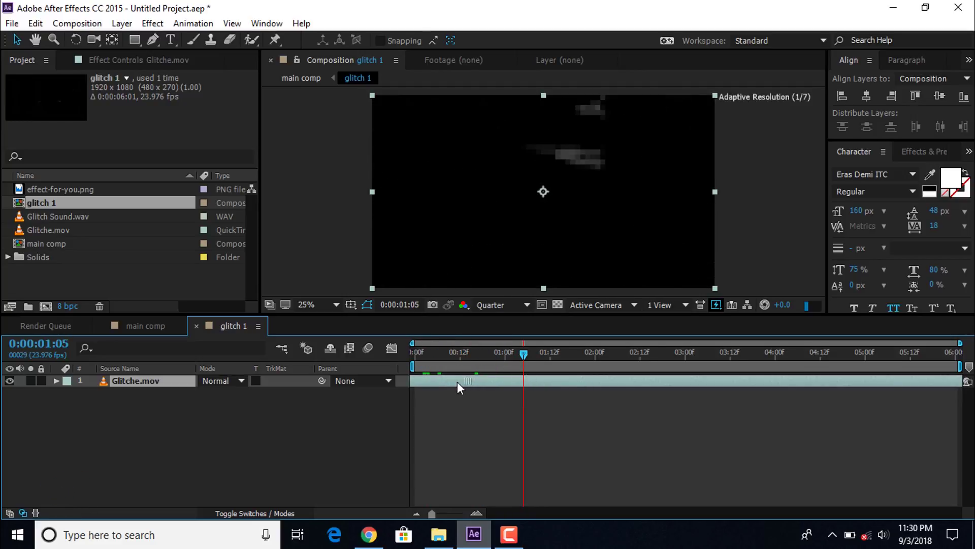
pyautogui.moveTo(431, 359); pyautogui.dragTo(461, 356)
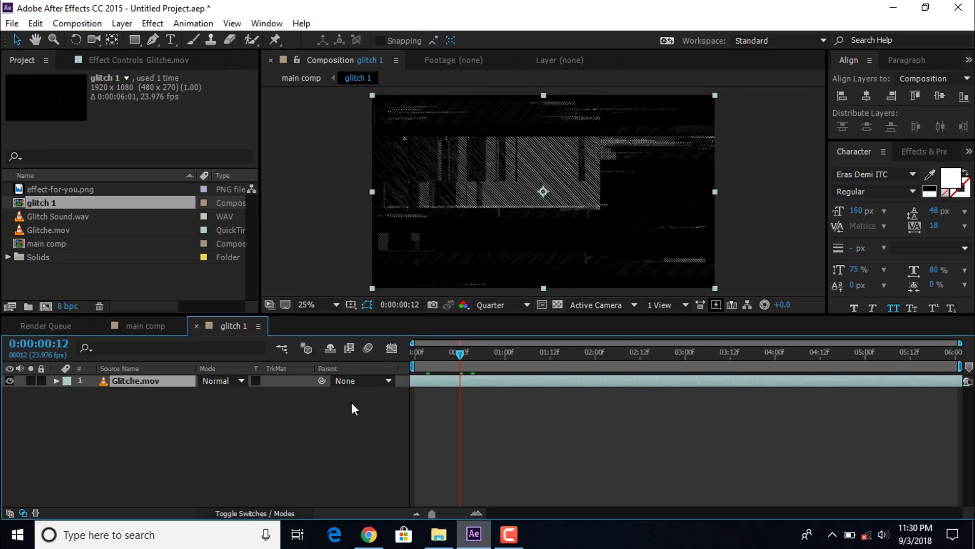
pyautogui.click(354, 400)
pyautogui.click(196, 326)
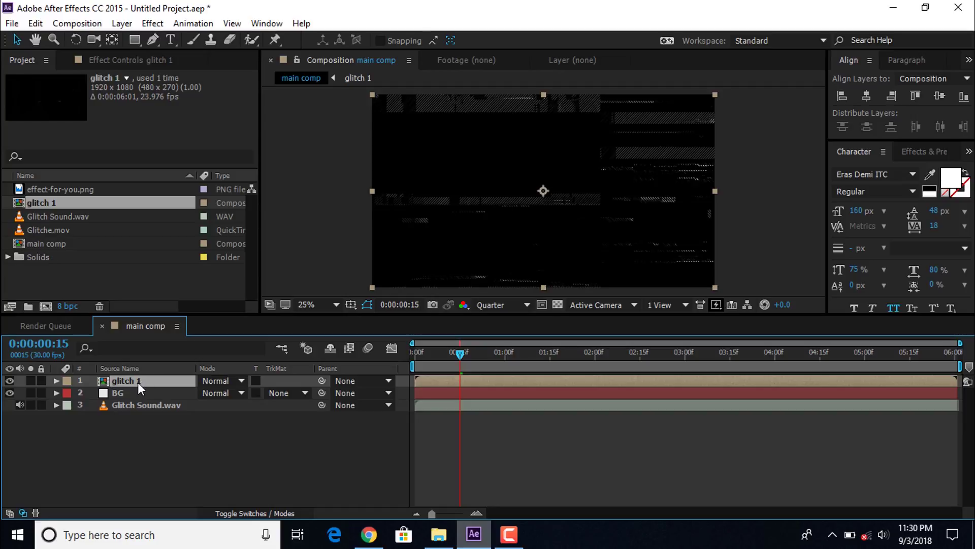
# Step: Apply the Tint effect to the glitch 1 layer and map white to blue (0079D6)
pyautogui.hotkey('ctrl', 'space')
pyautogui.write('tint')
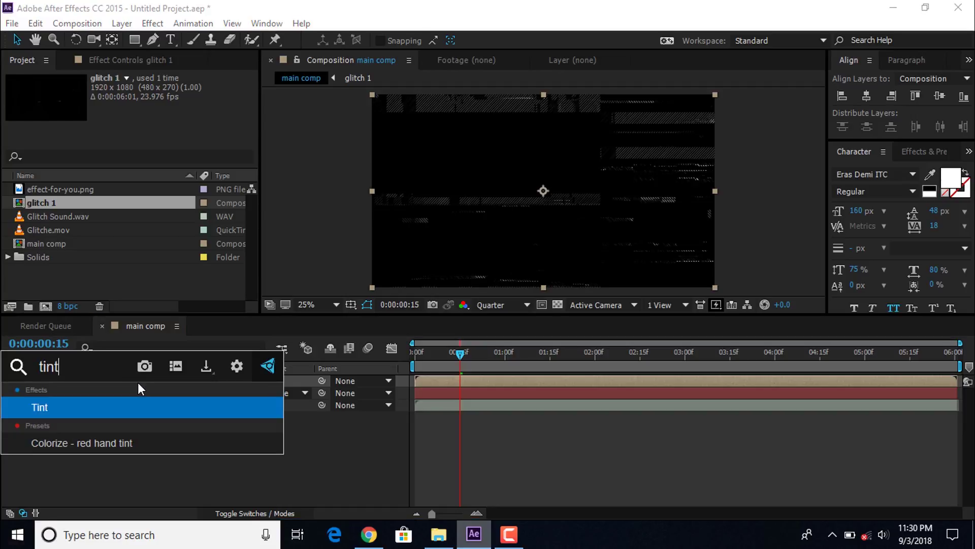
pyautogui.press('Return')
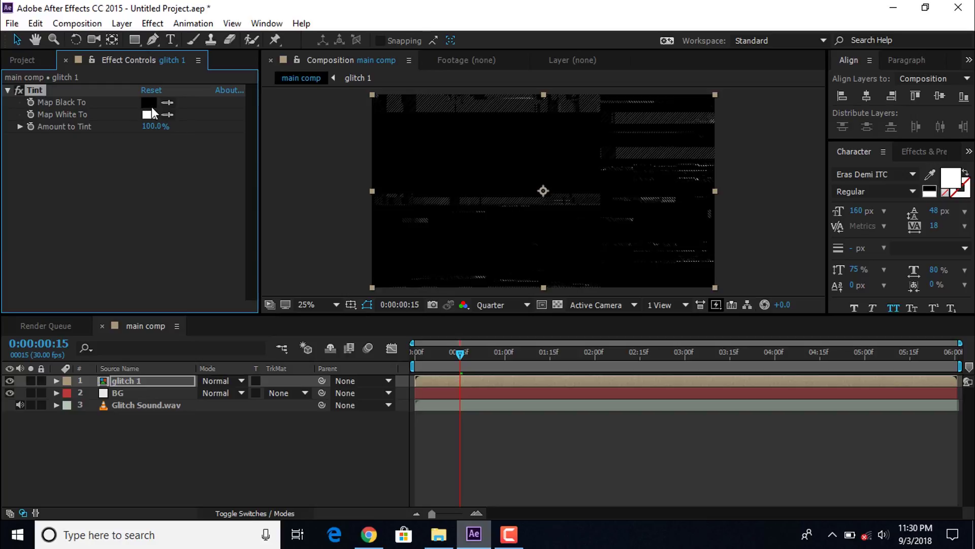
pyautogui.click(152, 114)
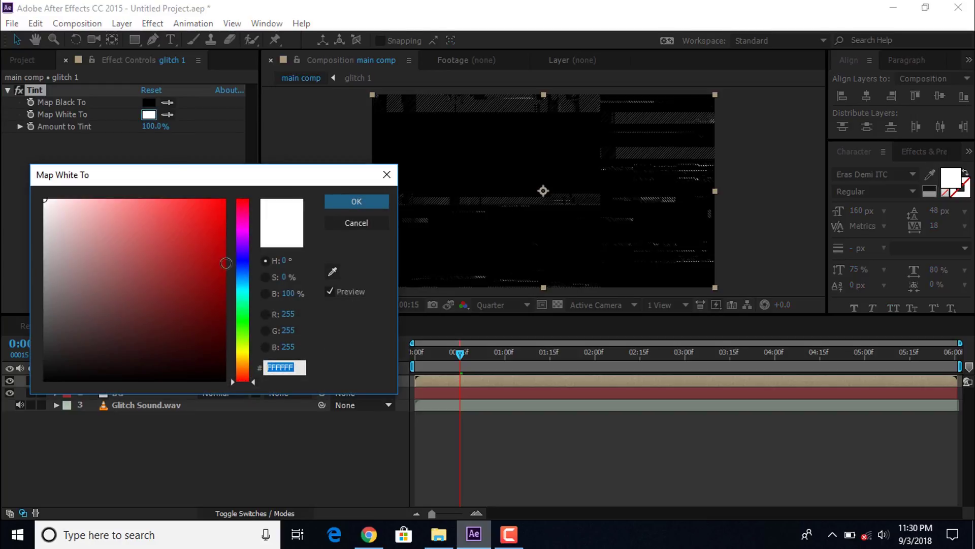
pyautogui.click(245, 277)
pyautogui.moveTo(217, 278)
pyautogui.mouseDown()
pyautogui.moveTo(227, 277)
pyautogui.moveTo(233, 228)
pyautogui.mouseUp()
pyautogui.click(346, 202)
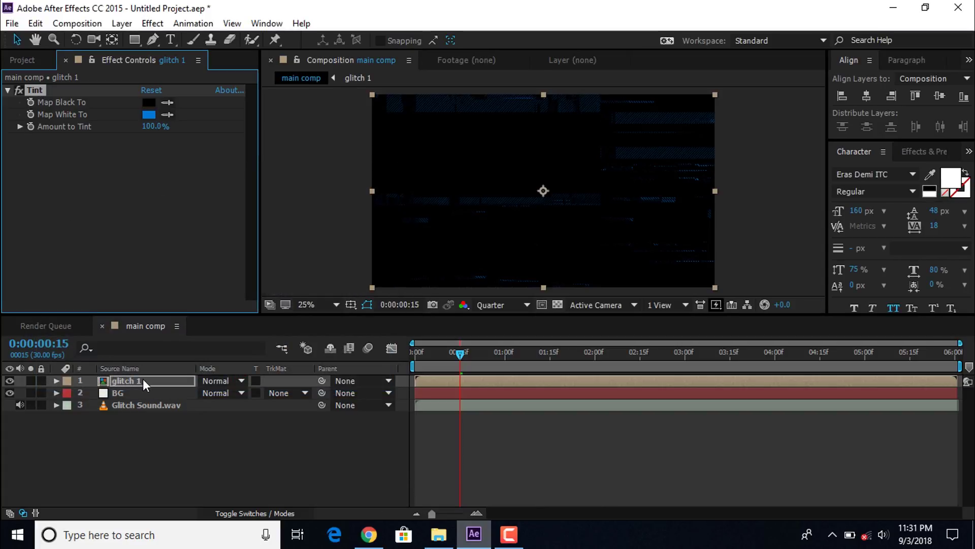
# Step: Set the glitch 1 layer's opacity to 30% and collapse its properties
pyautogui.press('t')
pyautogui.click(210, 393)
pyautogui.write('3')
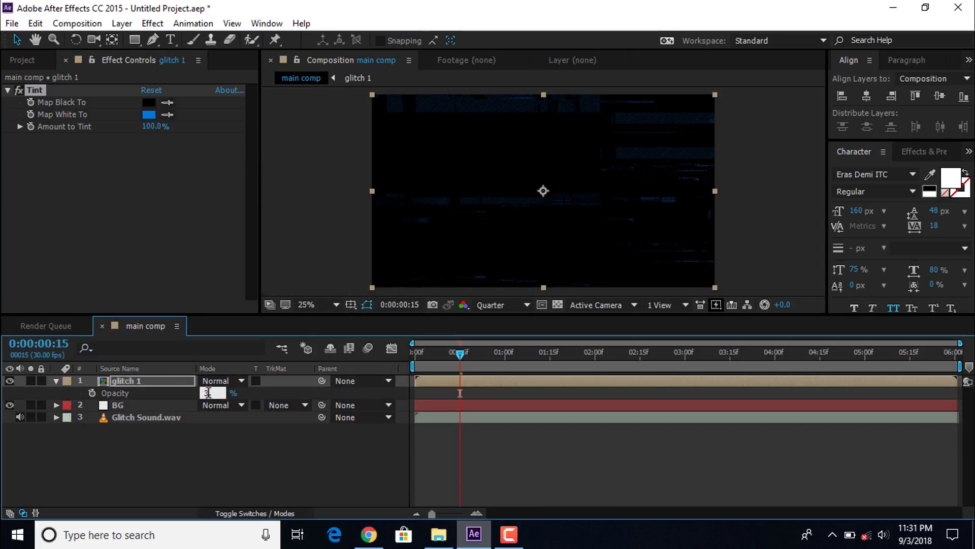
pyautogui.write('0')
pyautogui.press('Return')
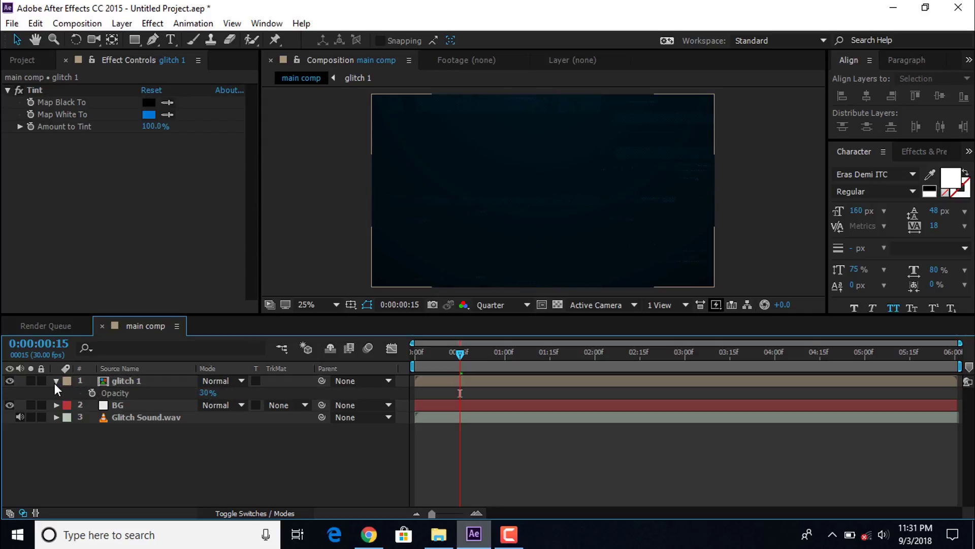
pyautogui.click(55, 381)
# Step: Duplicate the glitch 1 layer and rename the upper copy "glitch 2"
pyautogui.click(141, 383)
pyautogui.hotkey('ctrl', 'd')
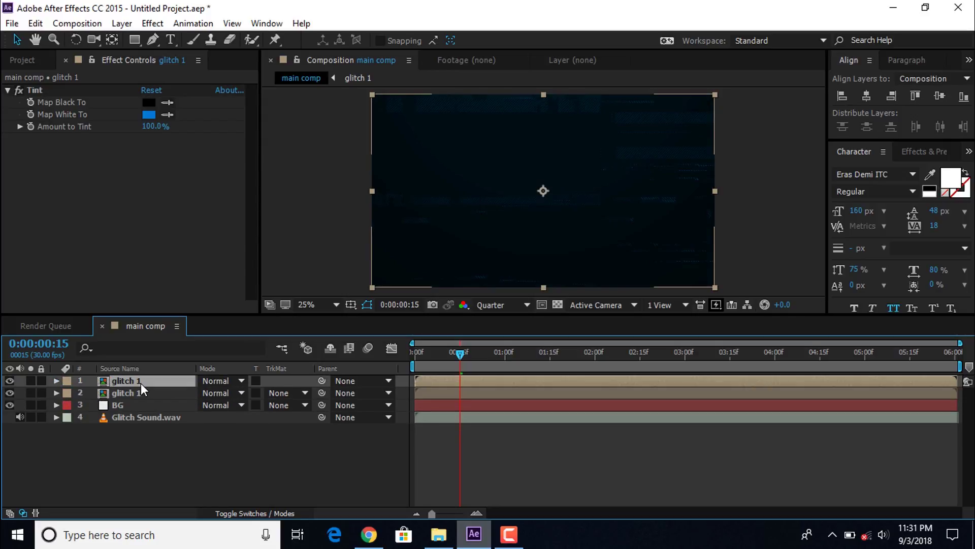
pyautogui.press('Return')
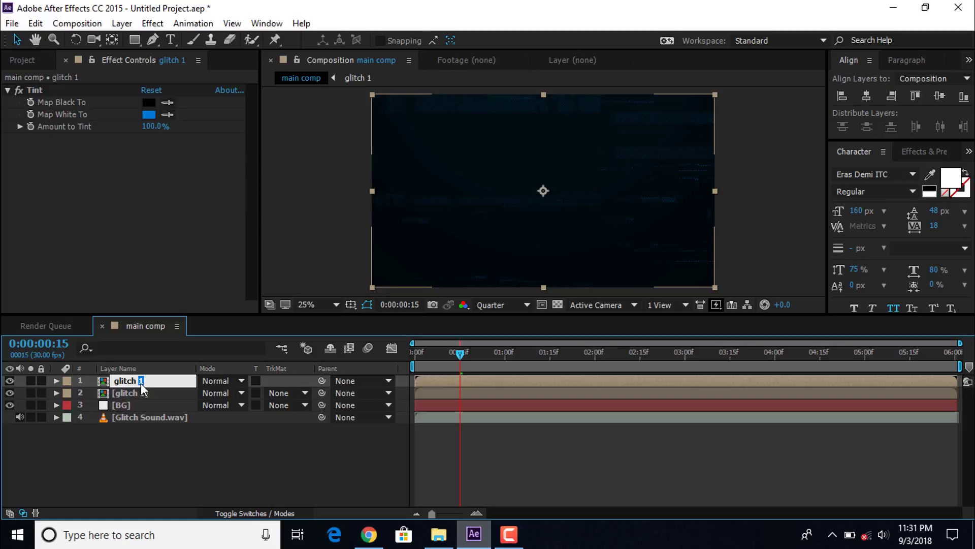
pyautogui.write('glitch 2')
pyautogui.press('Return')
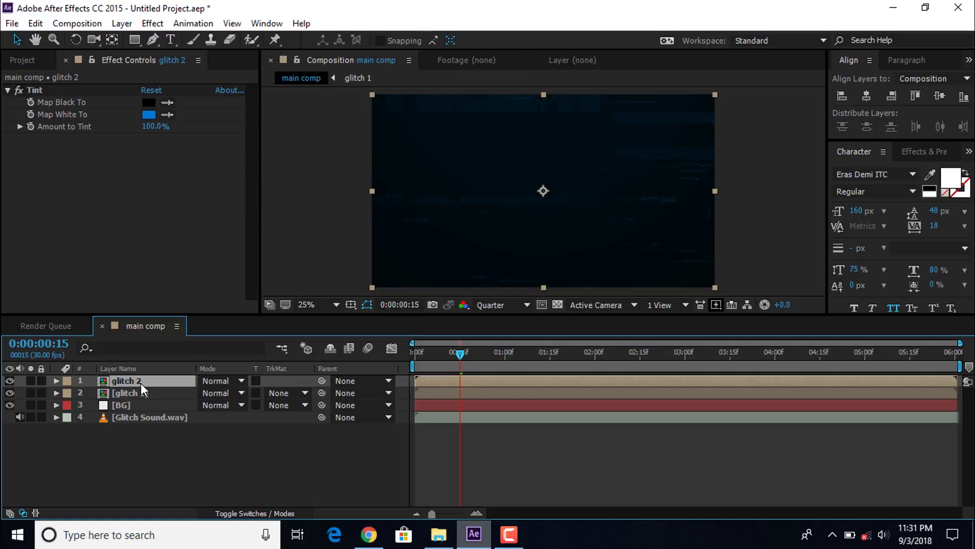
pyautogui.click(183, 473)
# Step: Change the glitch 2 layer's Tint to map white to pink (FF059E)
pyautogui.click(138, 382)
pyautogui.click(148, 116)
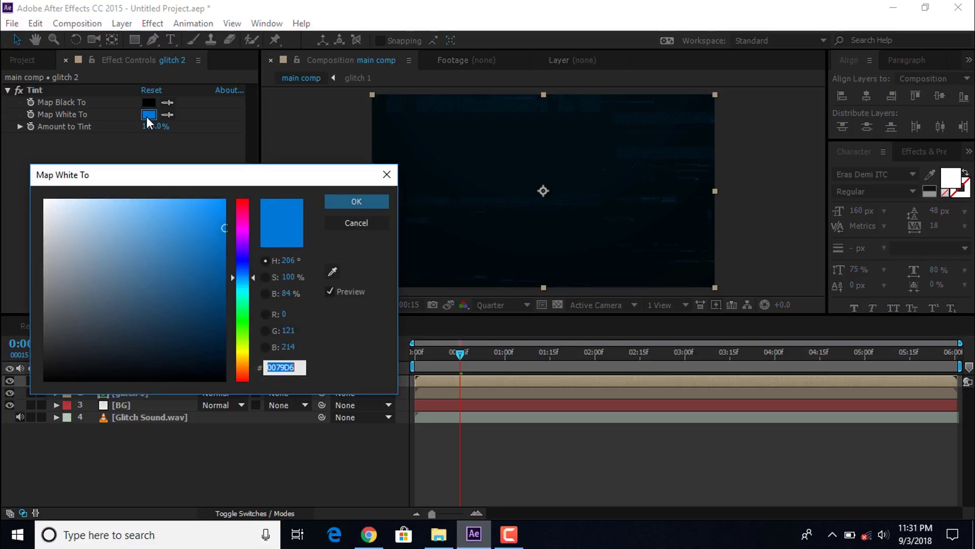
pyautogui.click(245, 217)
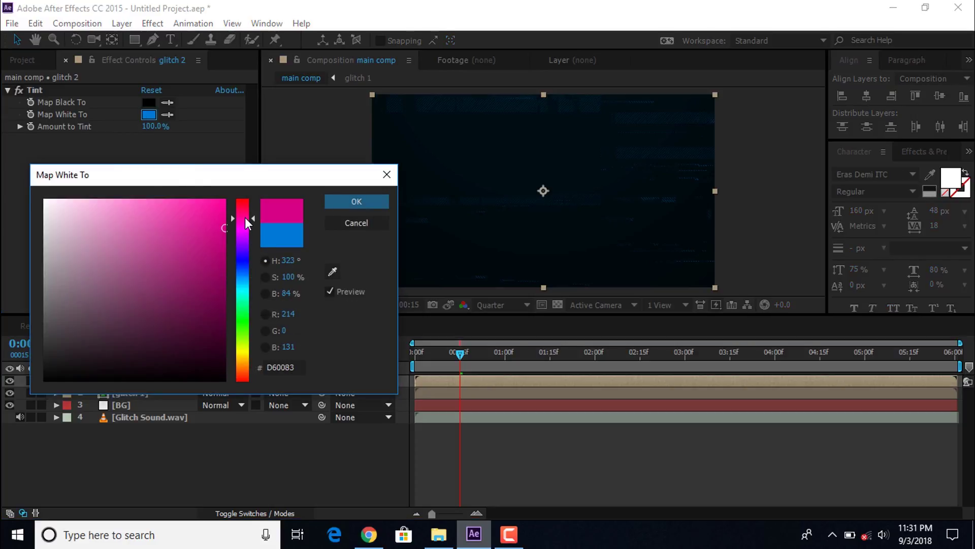
pyautogui.moveTo(225, 227); pyautogui.dragTo(221, 199)
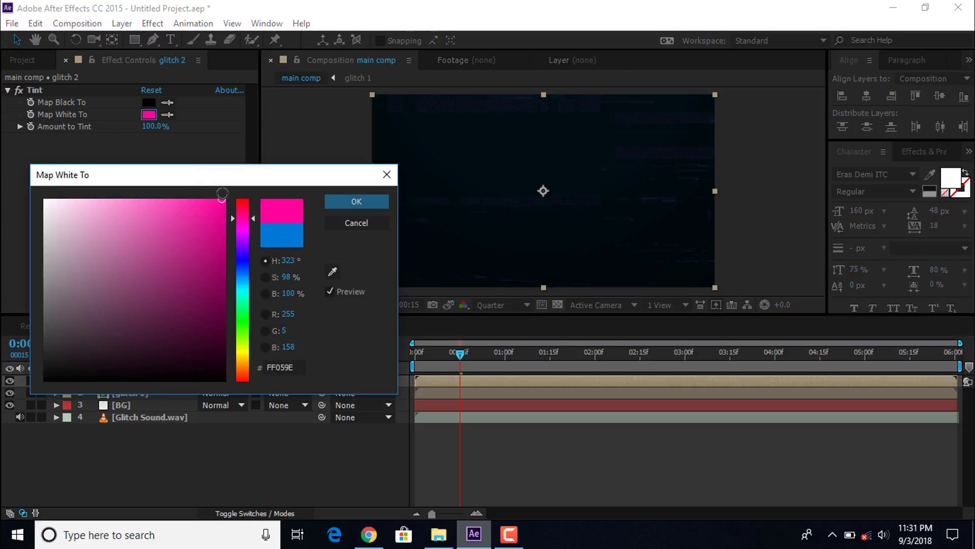
pyautogui.click(352, 198)
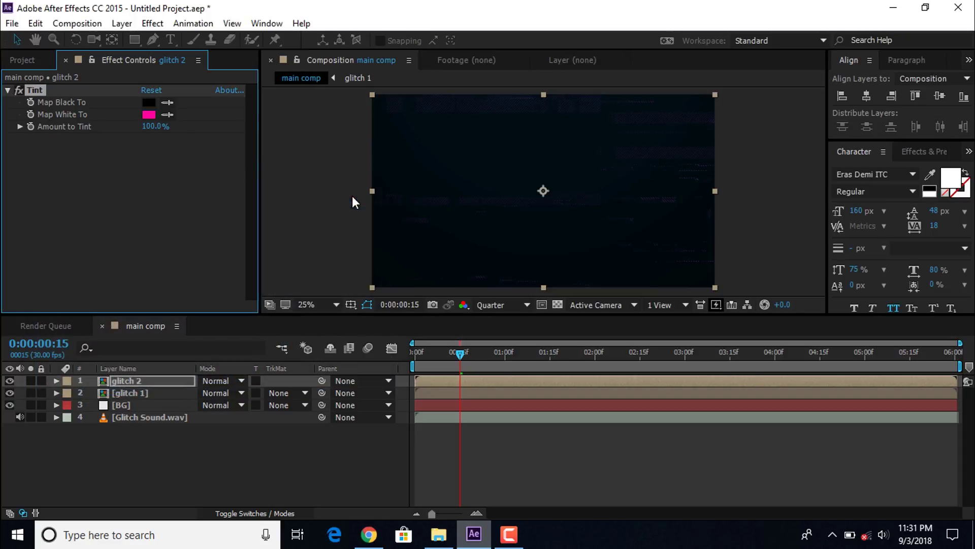
# Step: Set the glitch 2 layer's blending mode to Add and draw a thin full-width rectangular mask across its upper part
pyautogui.click(233, 386)
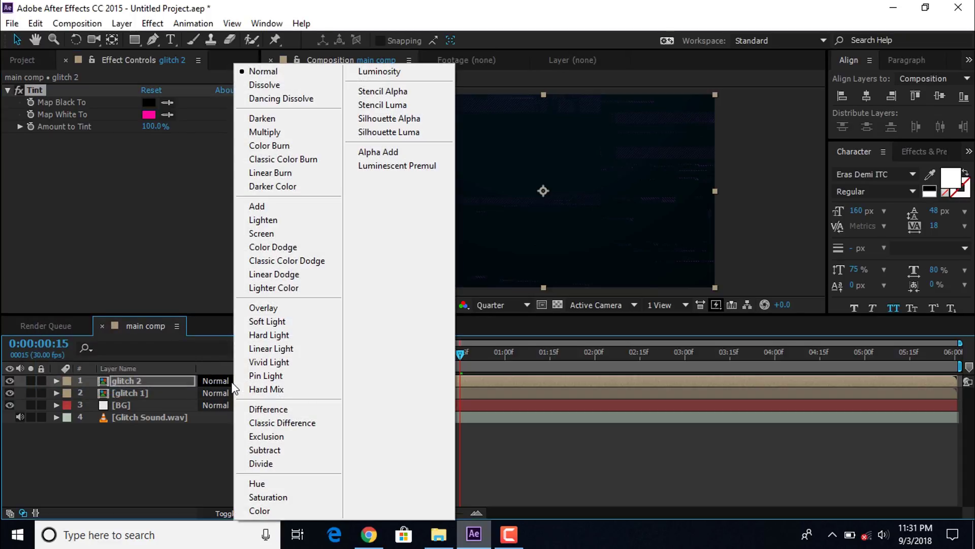
pyautogui.click(256, 206)
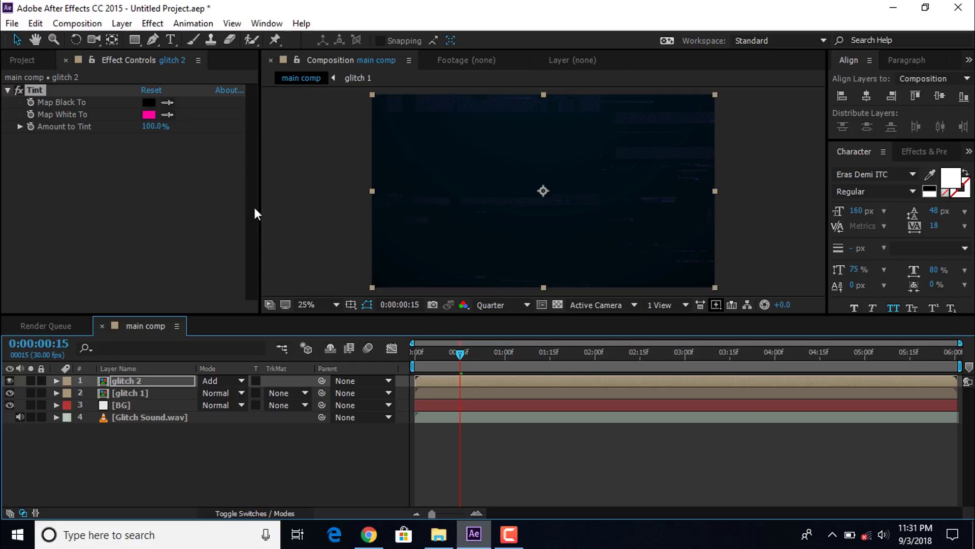
pyautogui.click(135, 39)
pyautogui.moveTo(358, 143); pyautogui.dragTo(717, 170)
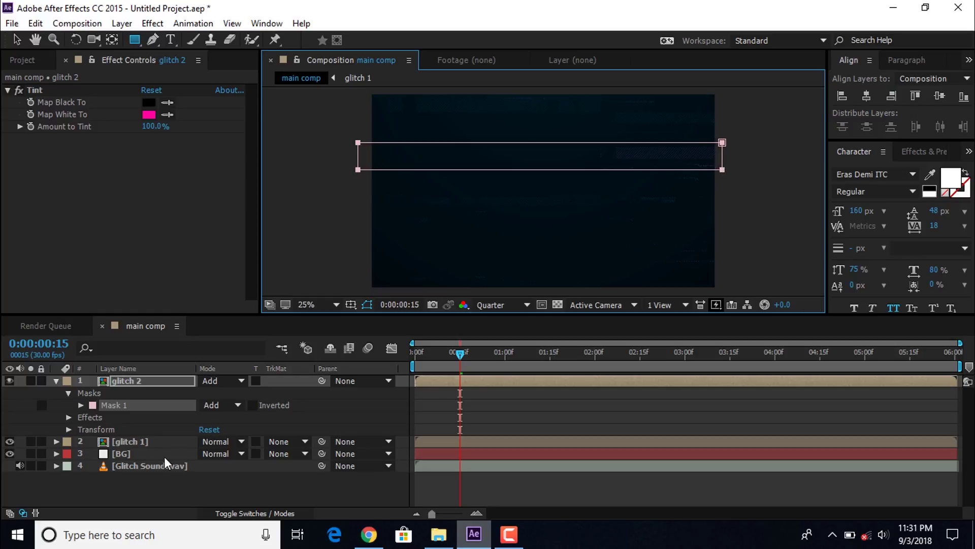
# Step: Set the glitch 2 layer's opacity to 100% and shift the layer slightly to the right
pyautogui.click(129, 382)
pyautogui.press('t')
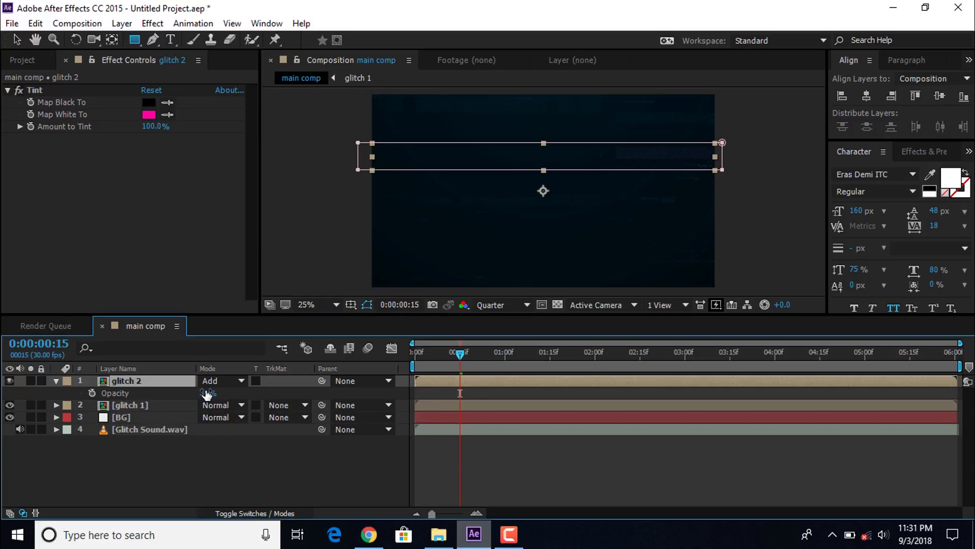
pyautogui.press('Return')
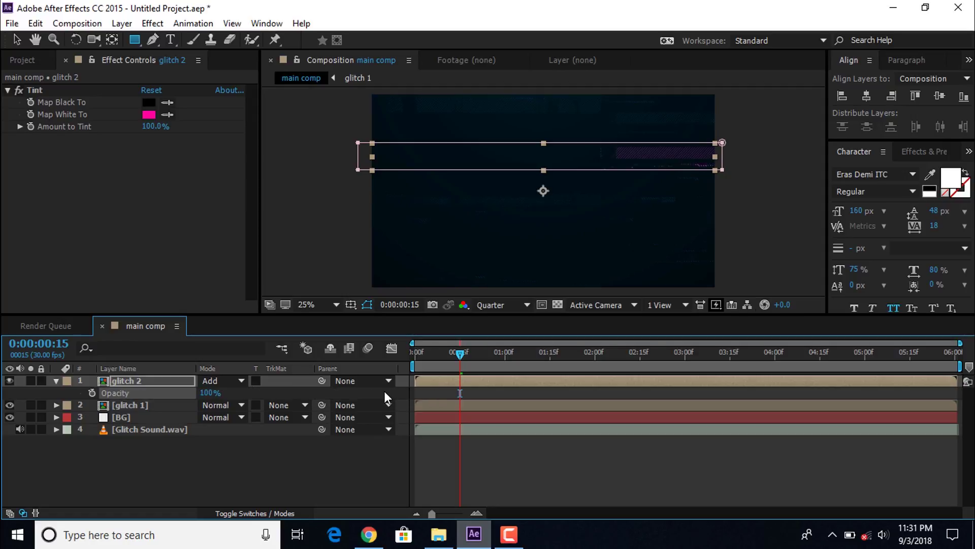
pyautogui.click(18, 40)
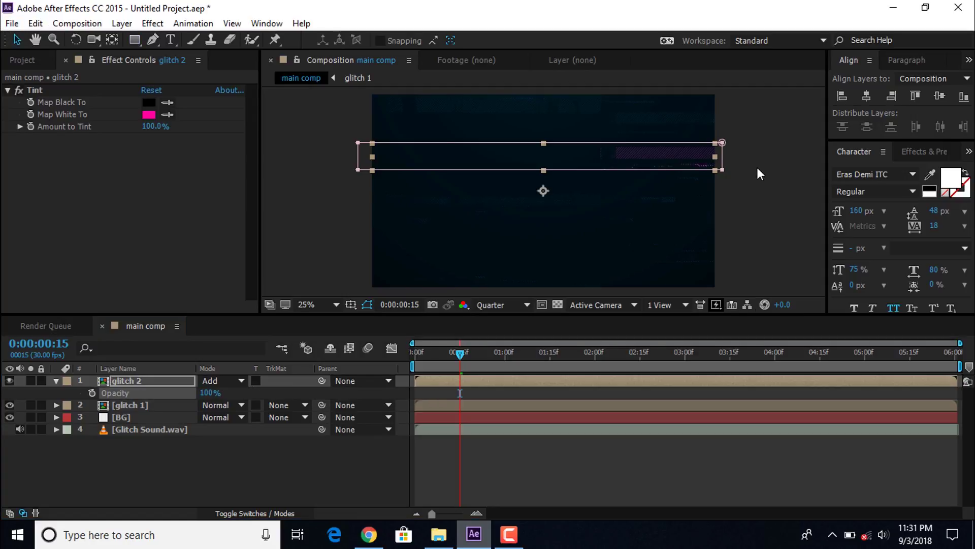
pyautogui.click(758, 169)
pyautogui.click(700, 157)
pyautogui.moveTo(621, 160); pyautogui.dragTo(624, 160)
# Step: Keyframe the glitch 2 mask path from 0:00:00:15, moving the mask low at frame 16 and back up at frame 17
pyautogui.click(119, 383)
pyautogui.press('m')
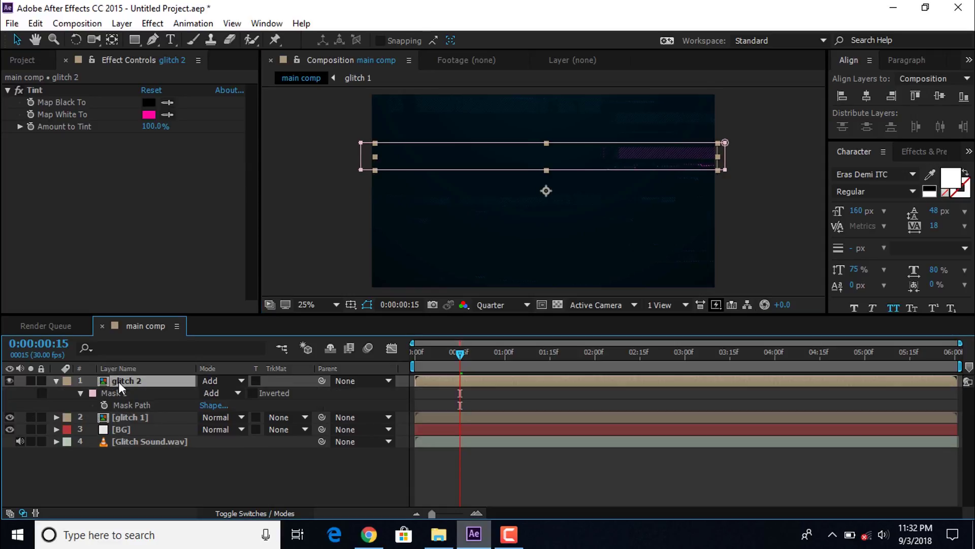
pyautogui.click(104, 406)
pyautogui.moveTo(458, 354); pyautogui.dragTo(461, 352)
pyautogui.moveTo(725, 169); pyautogui.dragTo(724, 253)
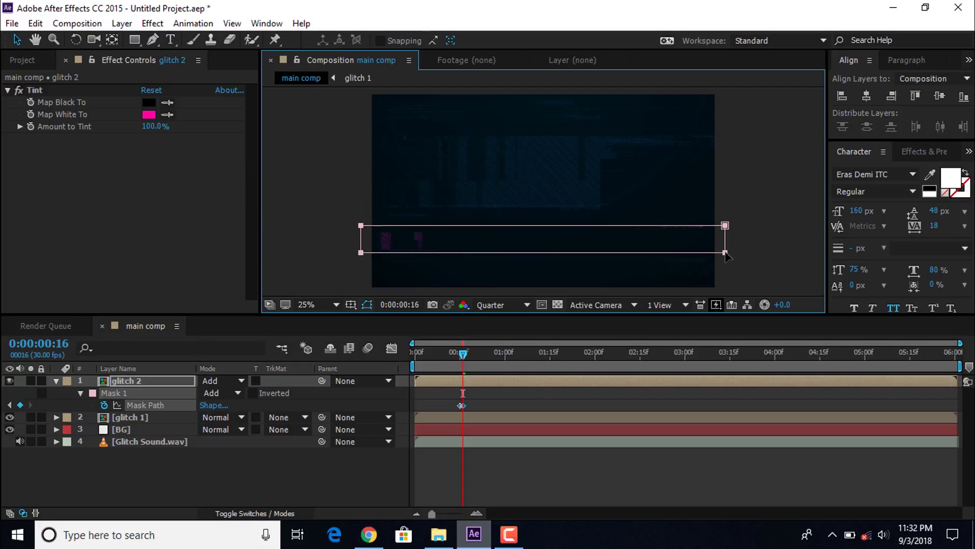
pyautogui.press('pagedown')
pyautogui.moveTo(727, 229); pyautogui.dragTo(727, 141)
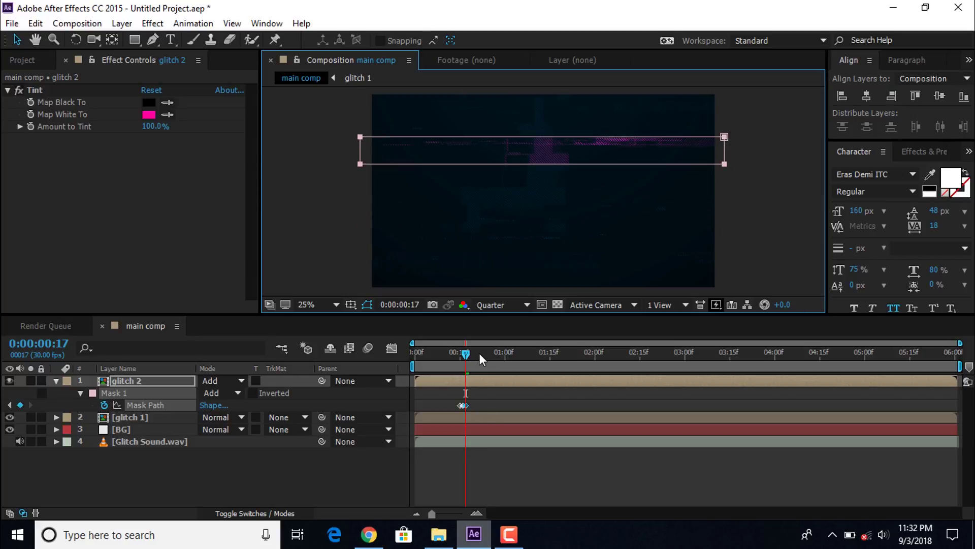
# Step: Add a glitch 2 mask path keyframe at 0:00:00:21 and move the mask to new heights on the following frames
pyautogui.moveTo(470, 348)
pyautogui.mouseDown()
pyautogui.moveTo(493, 351)
pyautogui.moveTo(478, 352)
pyautogui.mouseUp()
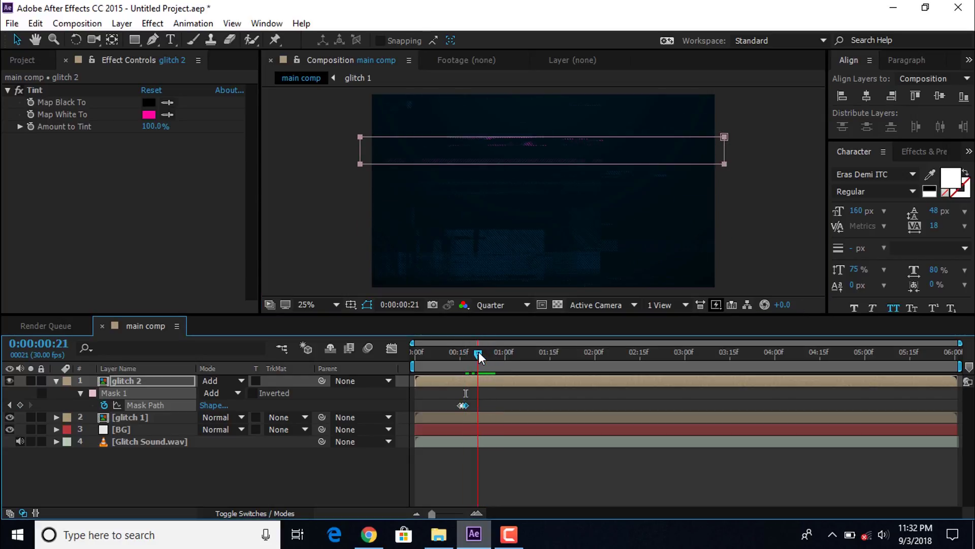
pyautogui.click(19, 406)
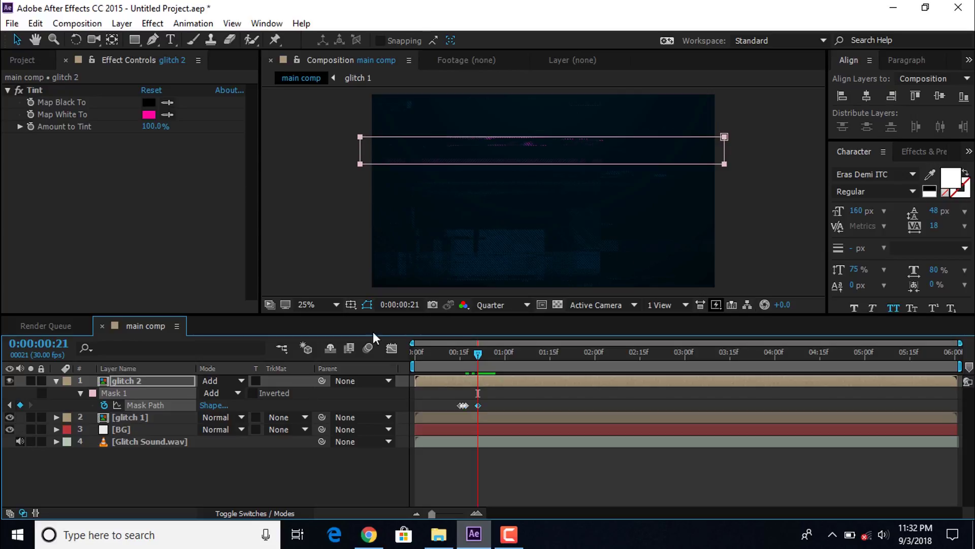
pyautogui.moveTo(727, 167); pyautogui.dragTo(725, 279)
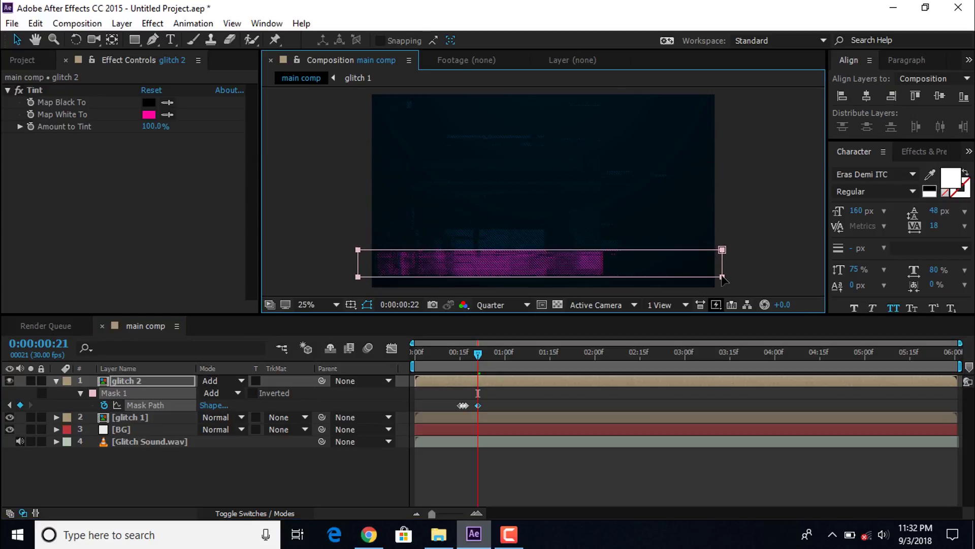
pyautogui.press('pagedown')
pyautogui.moveTo(722, 250); pyautogui.dragTo(734, 300)
pyautogui.press('pagedown')
# Step: Keyframe further short bursts of vertical mask jumps on the glitch 2 layer, up to about 0:00:01:11
pyautogui.click(498, 353)
pyautogui.click(714, 209)
pyautogui.press('pagedown')
pyautogui.press('pagedown')
pyautogui.press('pagedown')
pyautogui.press('pagedown')
pyautogui.press('pagedown')
pyautogui.press('pagedown')
pyautogui.press('pagedown')
pyautogui.press('pagedown')
pyautogui.press('pagedown')
pyautogui.press('pagedown')
pyautogui.press('pagedown')
pyautogui.moveTo(730, 265); pyautogui.dragTo(736, 131)
pyautogui.hotkey('ctrl', 'z')
pyautogui.press('pagedown')
pyautogui.moveTo(734, 277); pyautogui.dragTo(737, 227)
pyautogui.press('pagedown')
pyautogui.click(481, 474)
# Step: Preview the pink glitch animation from the start of the composition
pyautogui.moveTo(422, 362); pyautogui.dragTo(414, 365)
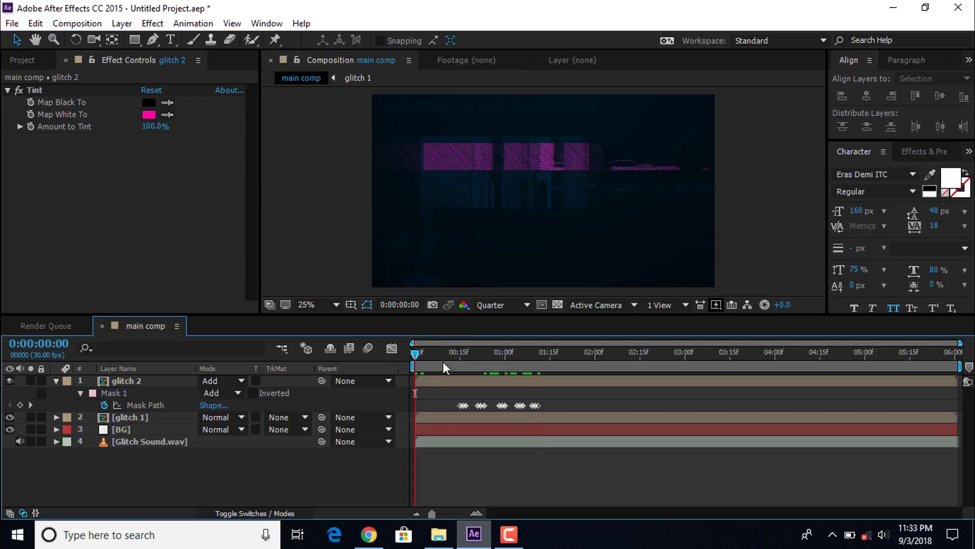
pyautogui.press('space')
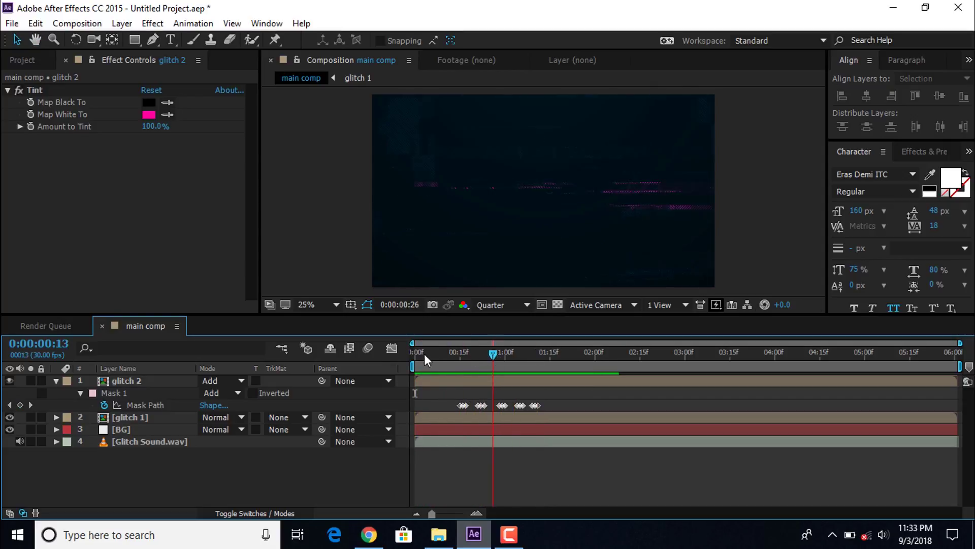
pyautogui.press('space')
# Step: Duplicate the glitch 2 layer and stagger the two: glitch 2 starting at about 0:00:01:01, glitch 3 at about 0:00:02:00
pyautogui.click(431, 382)
pyautogui.moveTo(432, 382); pyautogui.dragTo(570, 379)
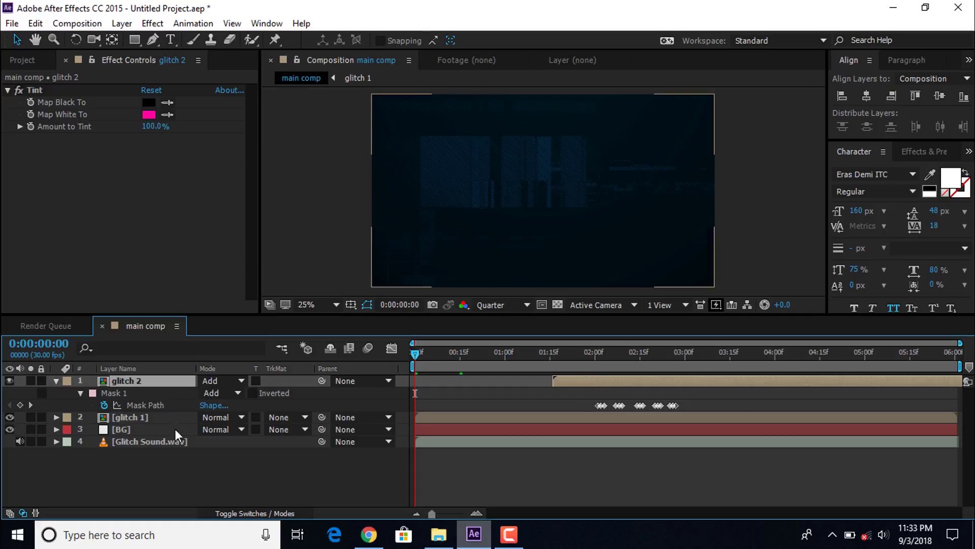
pyautogui.click(56, 380)
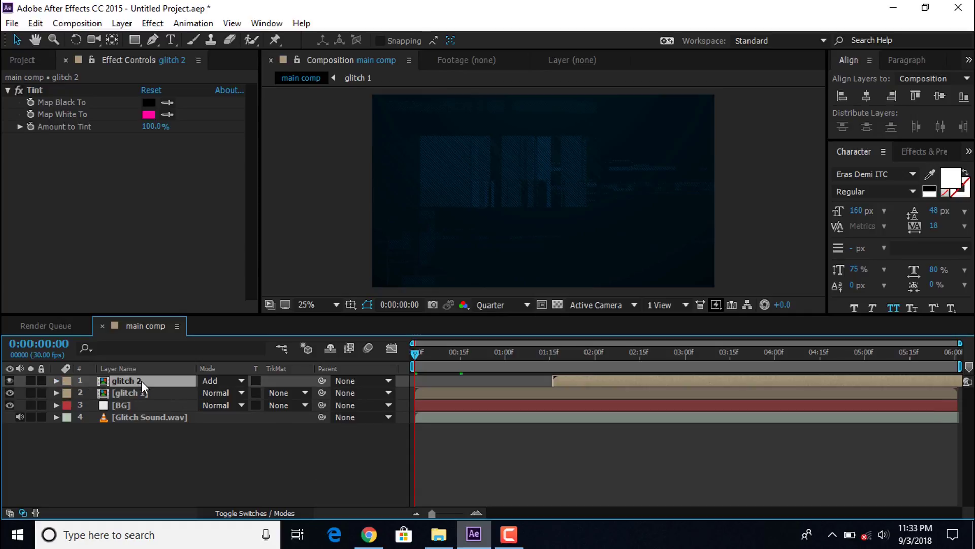
pyautogui.hotkey('ctrl', 'd')
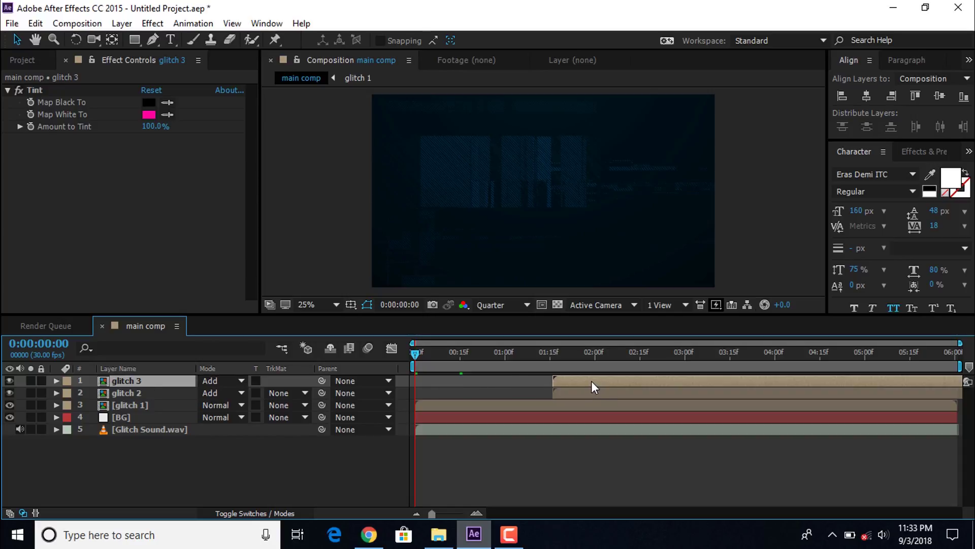
pyautogui.moveTo(553, 393); pyautogui.dragTo(508, 392)
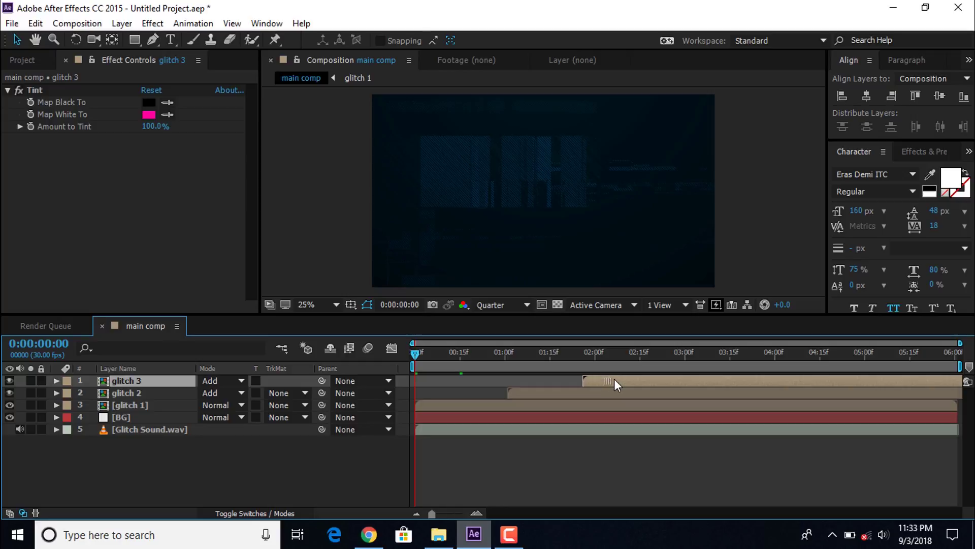
# Step: Change the glitch 3 layer's Tint to map white to light blue (00AEFF)
pyautogui.click(154, 117)
pyautogui.moveTo(241, 263); pyautogui.dragTo(245, 280)
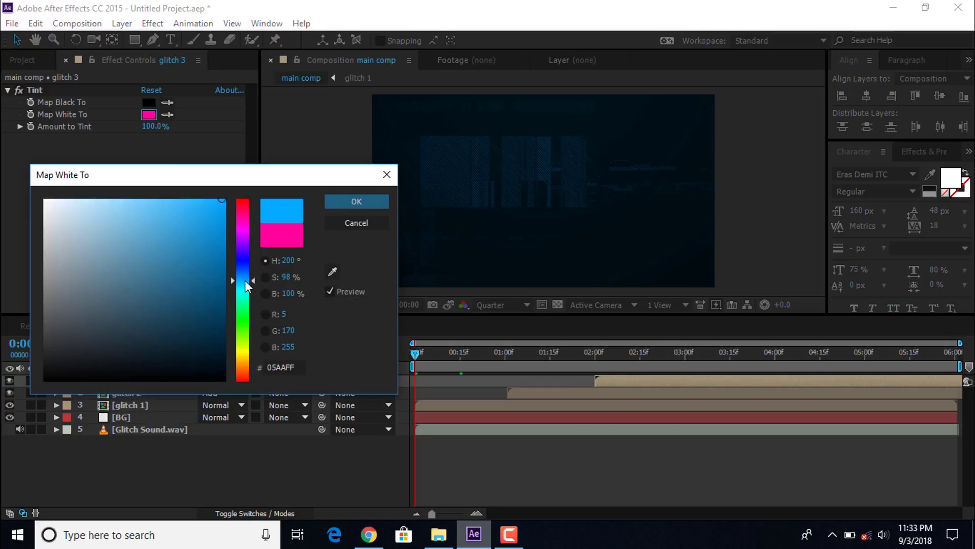
pyautogui.click(224, 200)
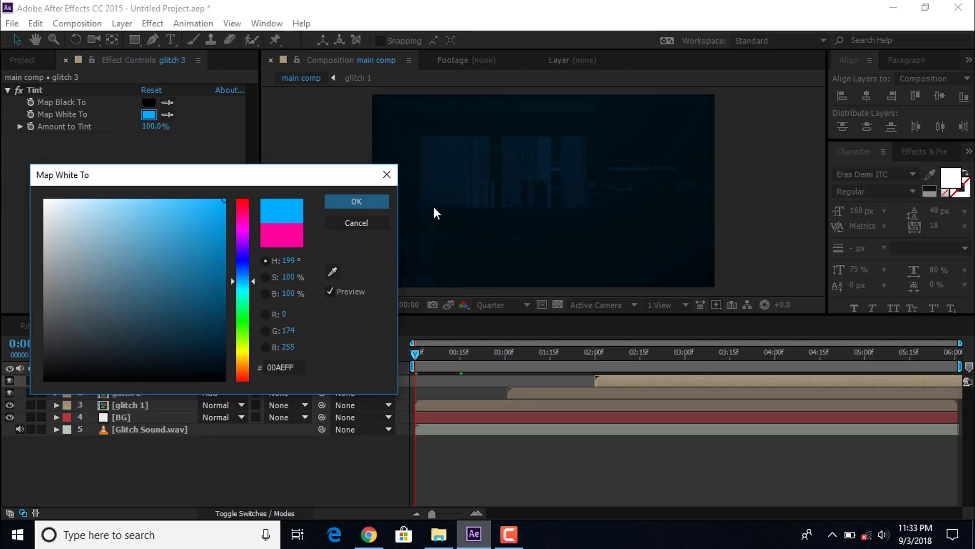
pyautogui.click(353, 203)
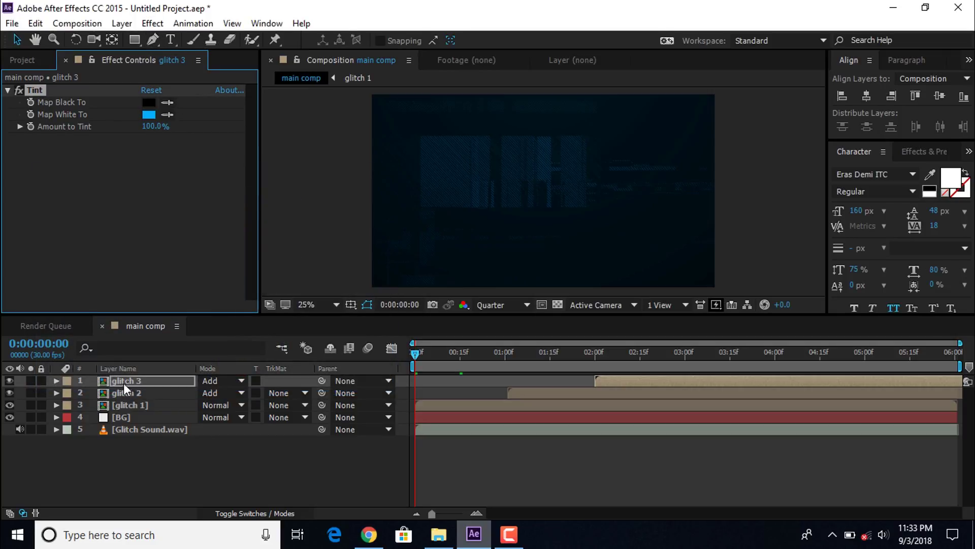
# Step: Replace the glitch 3 layer's mask with a new thin full-width rectangle near the frame's upper edge at 0:00:02:05
pyautogui.click(57, 380)
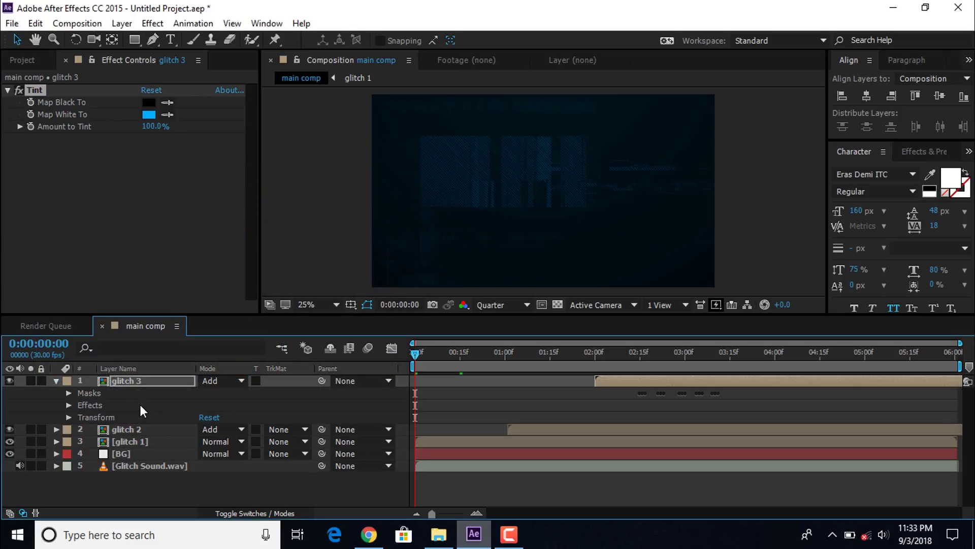
pyautogui.click(96, 392)
pyautogui.press('Delete')
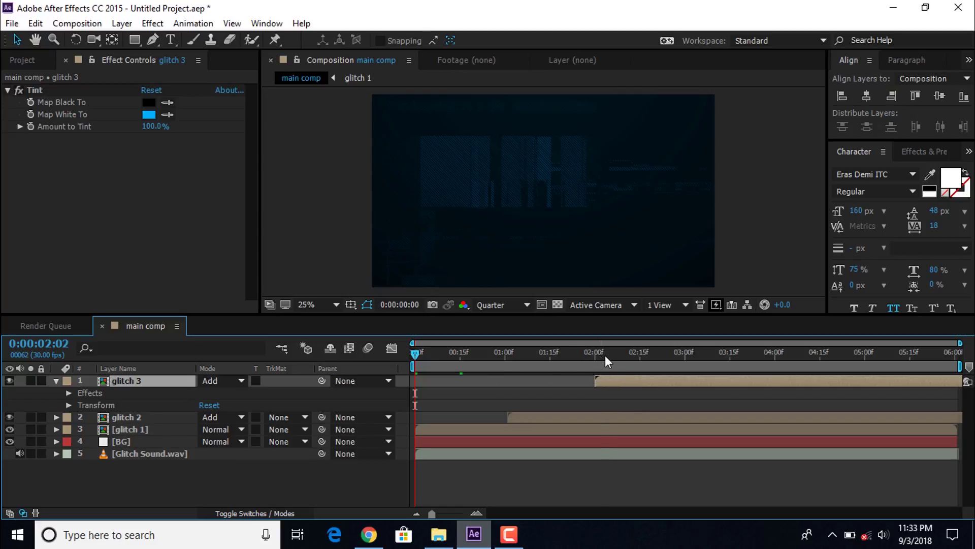
pyautogui.moveTo(600, 355); pyautogui.dragTo(608, 355)
pyautogui.click(135, 39)
pyautogui.moveTo(345, 106); pyautogui.dragTo(731, 127)
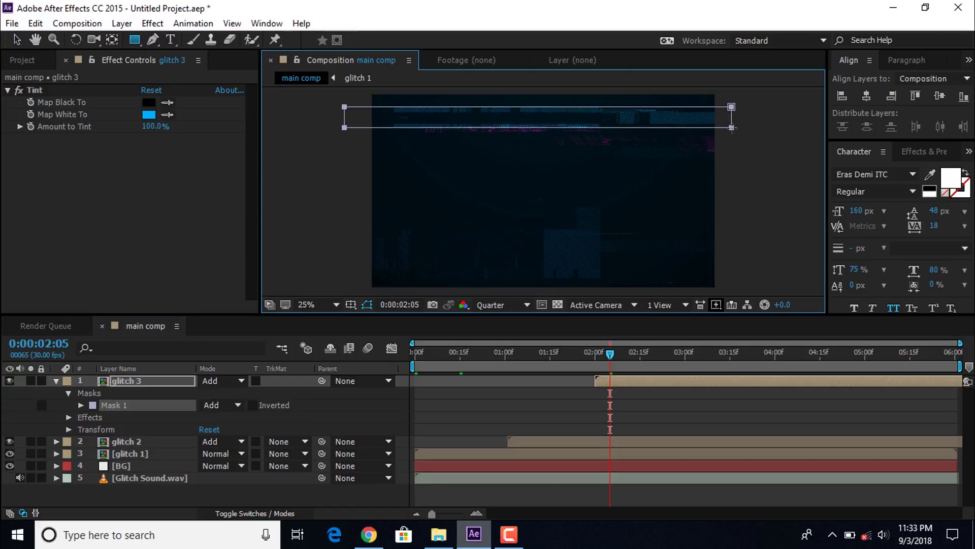
# Step: Keyframe the glitch 3 mask path at 0:00:02:05 and move the mask lower on the next frame
pyautogui.click(81, 405)
pyautogui.click(104, 417)
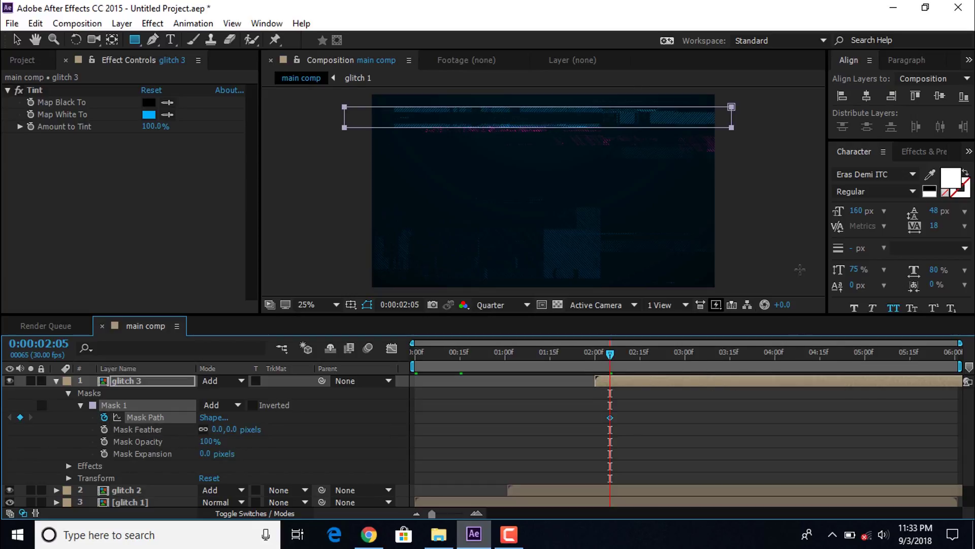
pyautogui.press('pagedown')
pyautogui.click(17, 40)
pyautogui.moveTo(730, 129); pyautogui.dragTo(733, 154)
# Step: Keyframe short bursts of vertical jumps for the glitch 3 mask, up to about 0:00:02:22
pyautogui.press('pagedown')
pyautogui.press('pagedown')
pyautogui.press('pagedown')
pyautogui.press('pagedown')
pyautogui.press('pagedown')
pyautogui.press('pagedown')
pyautogui.press('pagedown')
pyautogui.press('pagedown')
pyautogui.moveTo(732, 225); pyautogui.dragTo(727, 198)
pyautogui.press('pagedown')
pyautogui.press('pagedown')
pyautogui.press('pagedown')
pyautogui.press('pagedown')
pyautogui.press('pagedown')
pyautogui.press('pagedown')
pyautogui.press('pagedown')
pyautogui.moveTo(716, 242); pyautogui.dragTo(717, 155)
# Step: Add more bursts of mask path keyframes to the glitch 3 layer, up to about 0:00:03:04
pyautogui.moveTo(659, 354); pyautogui.dragTo(668, 359)
pyautogui.press('pagedown')
pyautogui.press('pagedown')
pyautogui.press('pagedown')
pyautogui.press('pagedown')
pyautogui.moveTo(727, 131); pyautogui.dragTo(737, 151)
pyautogui.press('pagedown')
pyautogui.press('pagedown')
pyautogui.press('pagedown')
pyautogui.press('pagedown')
pyautogui.press('pagedown')
pyautogui.press('pagedown')
# Step: Move back through the frames to 0:00:02:01 to review the glitch 3 mask animation
pyautogui.press('pageup')
pyautogui.press('pageup')
pyautogui.press('pageup')
pyautogui.press('pageup')
pyautogui.press('pageup')
pyautogui.press('pageup')
pyautogui.press('pageup')
pyautogui.press('pageup')
pyautogui.press('pageup')
pyautogui.press('pageup')
pyautogui.press('pageup')
pyautogui.press('pageup')
pyautogui.press('pageup')
pyautogui.press('pageup')
pyautogui.press('pageup')
pyautogui.press('pageup')
pyautogui.press('pageup')
pyautogui.press('pageup')
pyautogui.press('pageup')
pyautogui.press('pageup')
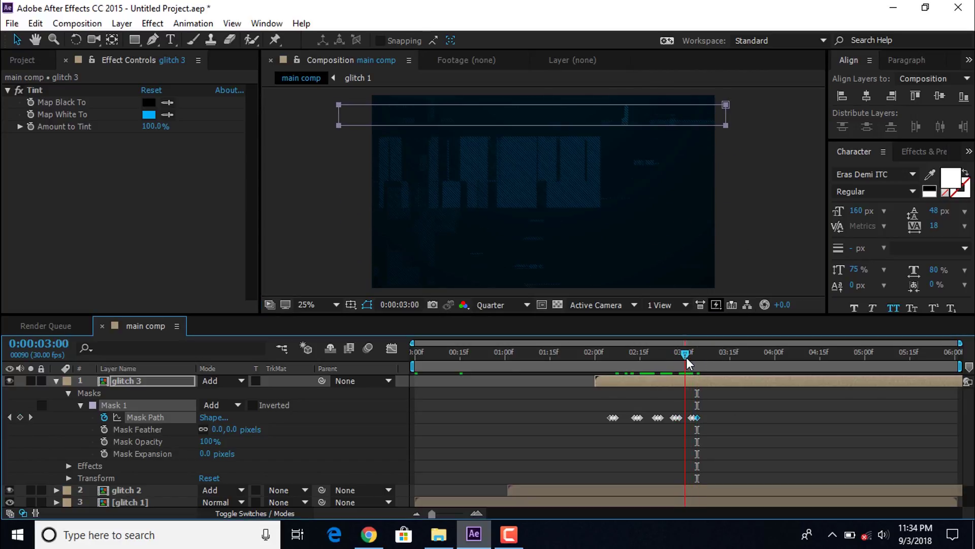
pyautogui.press('pageup')
pyautogui.press('pageup')
pyautogui.press('pageup')
pyautogui.press('pageup')
pyautogui.press('pageup')
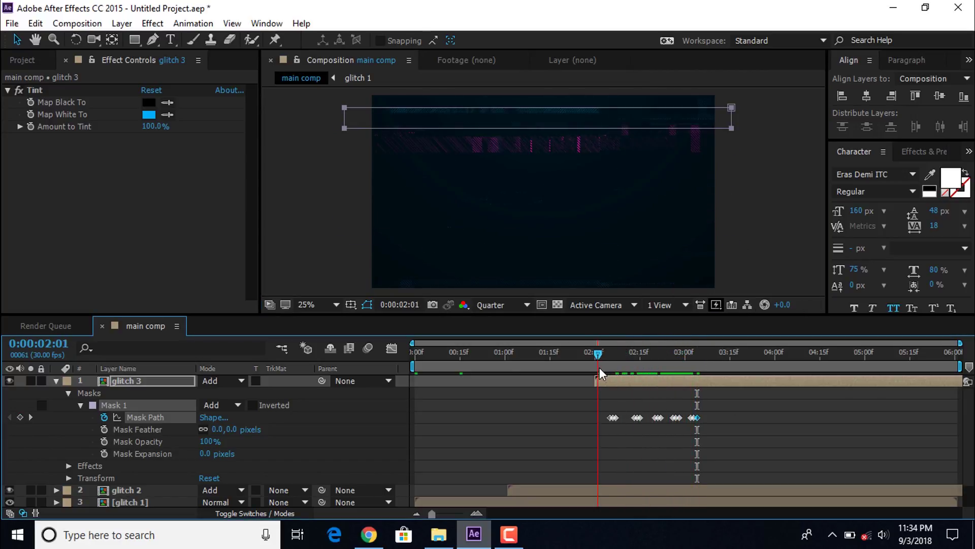
# Step: Trim the end of the glitch 3 layer to 0:00:03:08
pyautogui.moveTo(604, 356); pyautogui.dragTo(710, 365)
pyautogui.click(719, 383)
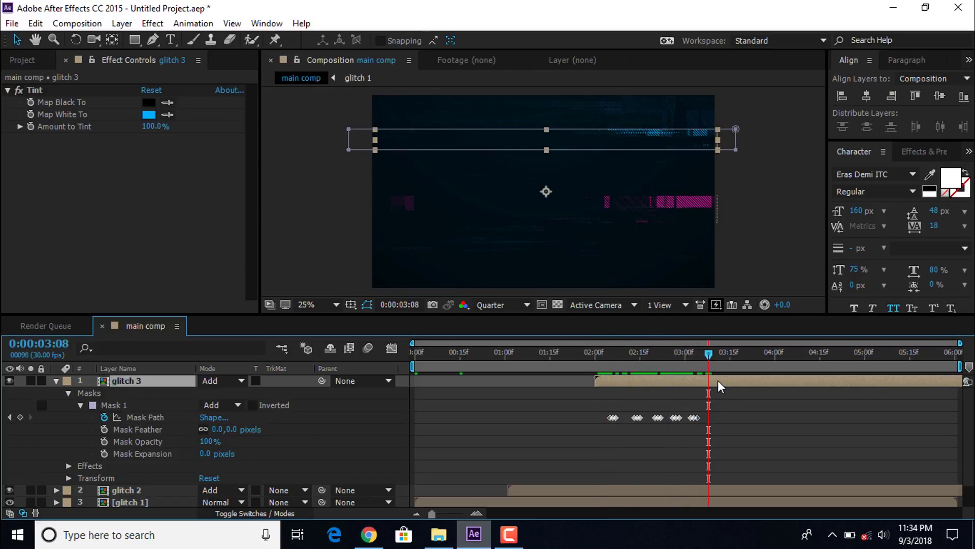
pyautogui.hotkey('alt', ']')
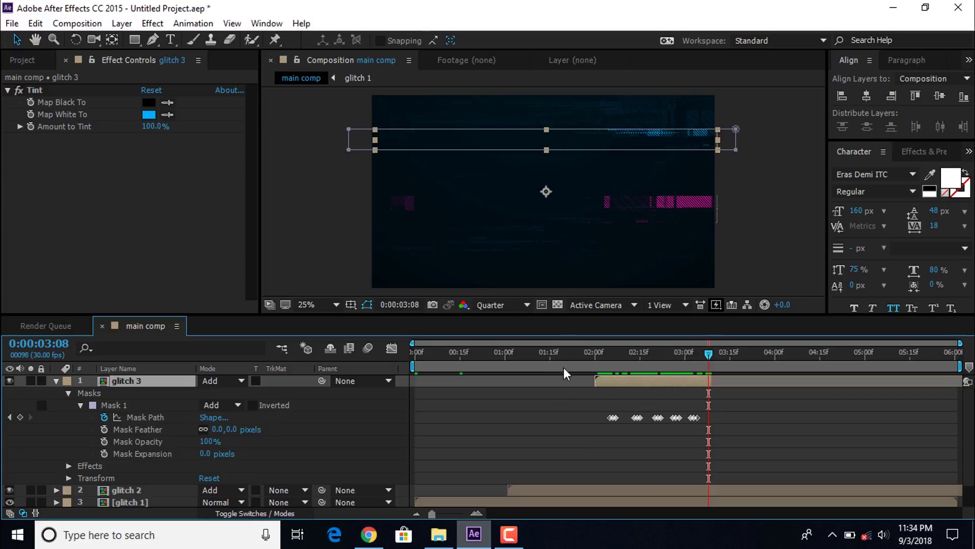
# Step: Trim the end of the glitch 2 layer to 0:00:02:16 and collapse the glitch 3 layer's properties
pyautogui.click(548, 363)
pyautogui.hotkey('ctrl', 'Down')
pyautogui.moveTo(558, 354); pyautogui.dragTo(643, 355)
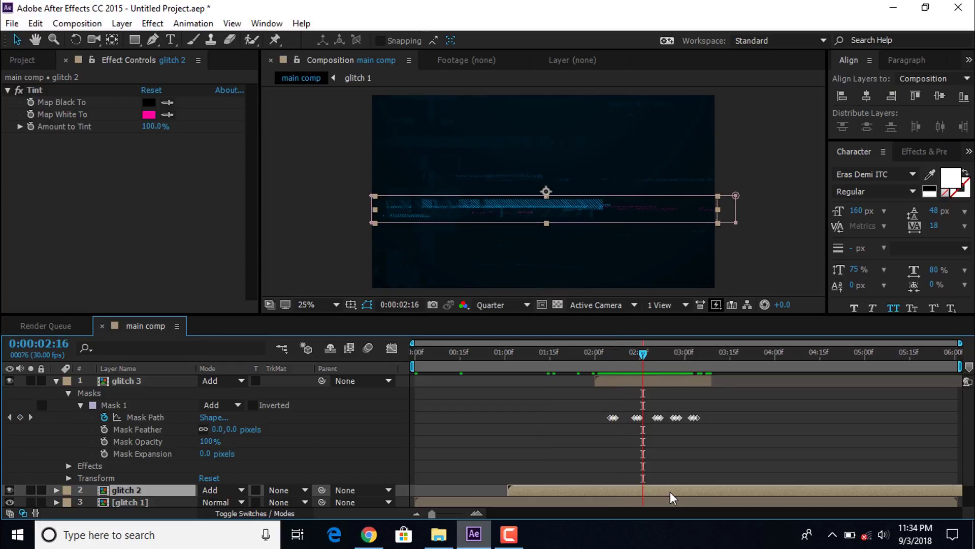
pyautogui.hotkey('alt', ']')
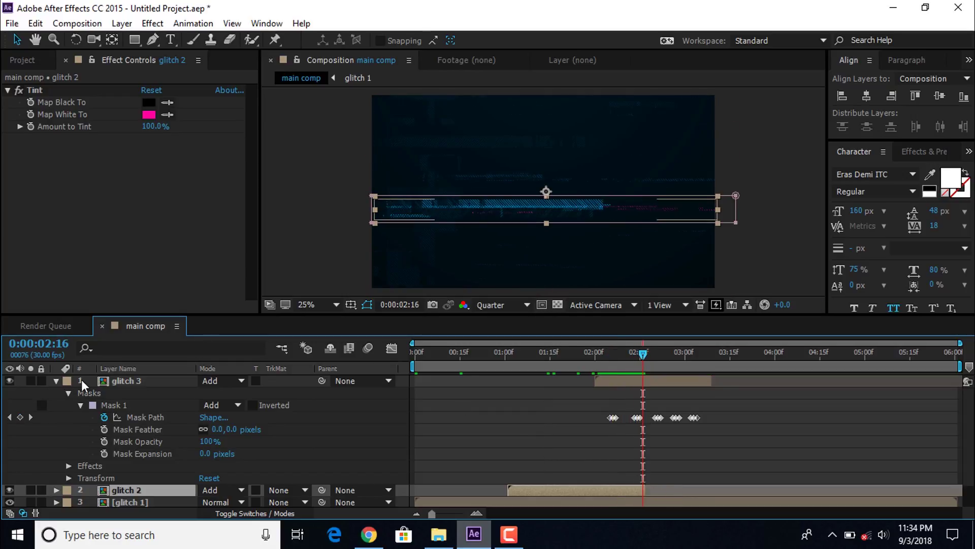
pyautogui.click(56, 382)
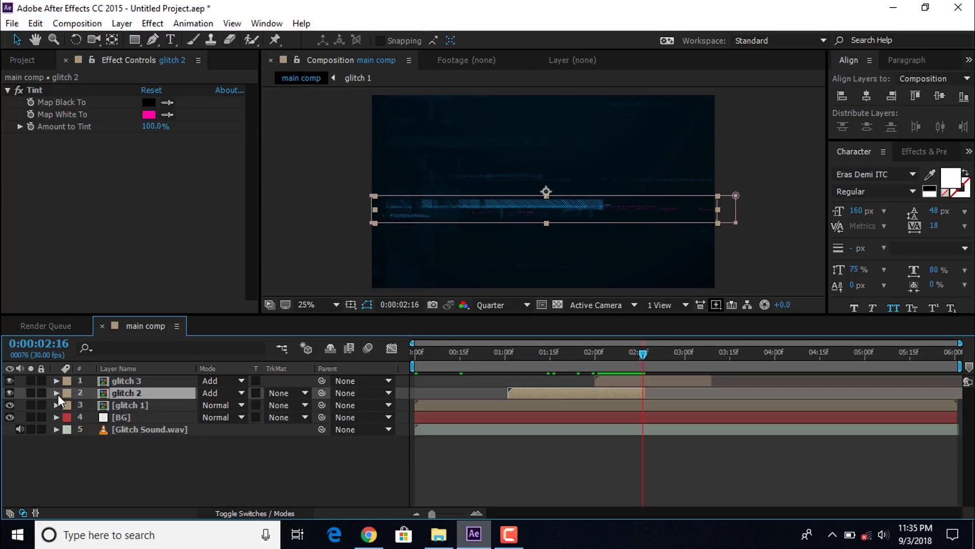
pyautogui.click(332, 476)
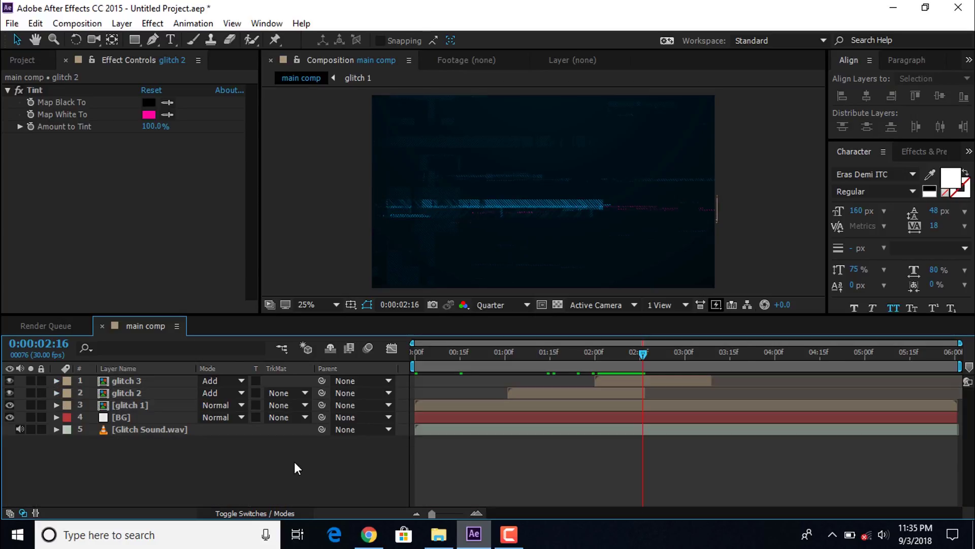
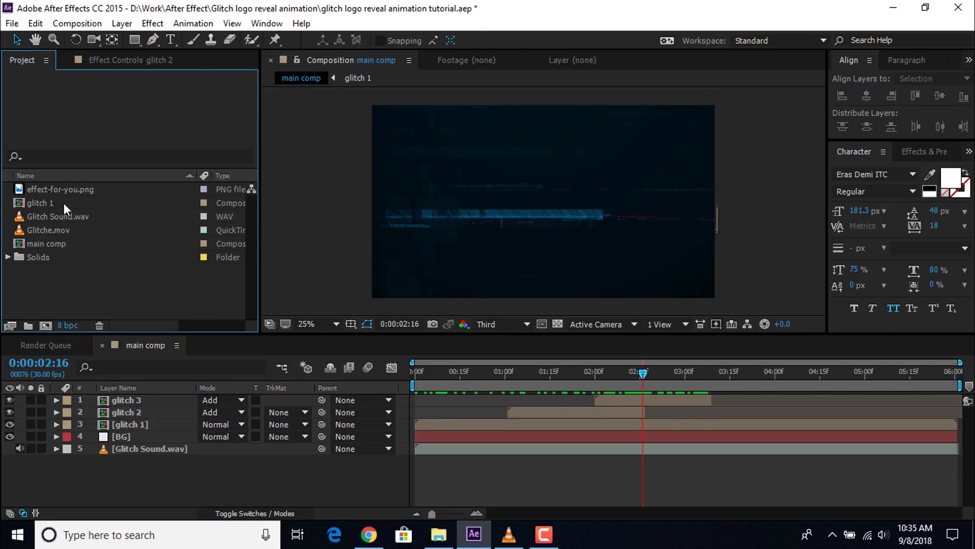
# Step: Create a new composition named "logo placeholder" with the default settings
pyautogui.click(46, 325)
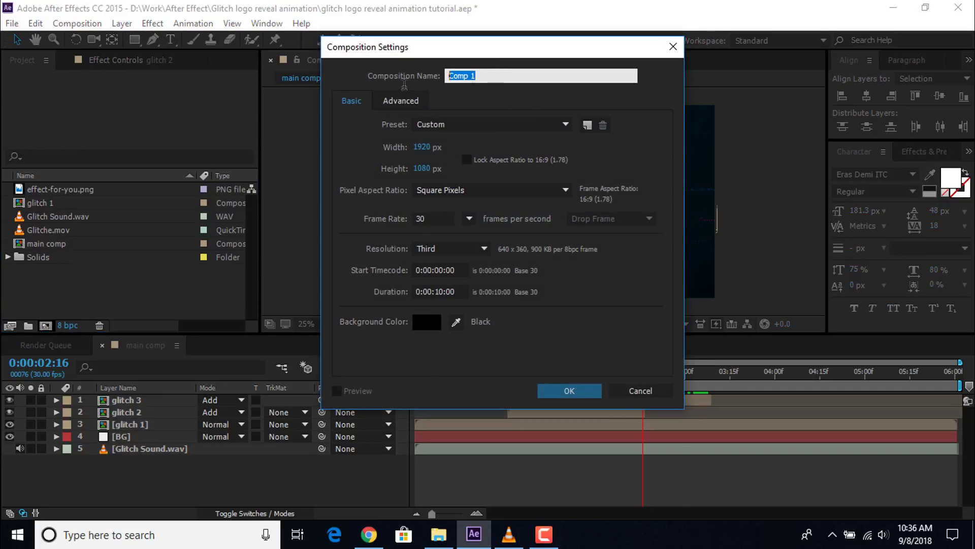
pyautogui.write('logo placeholder')
pyautogui.press('Return')
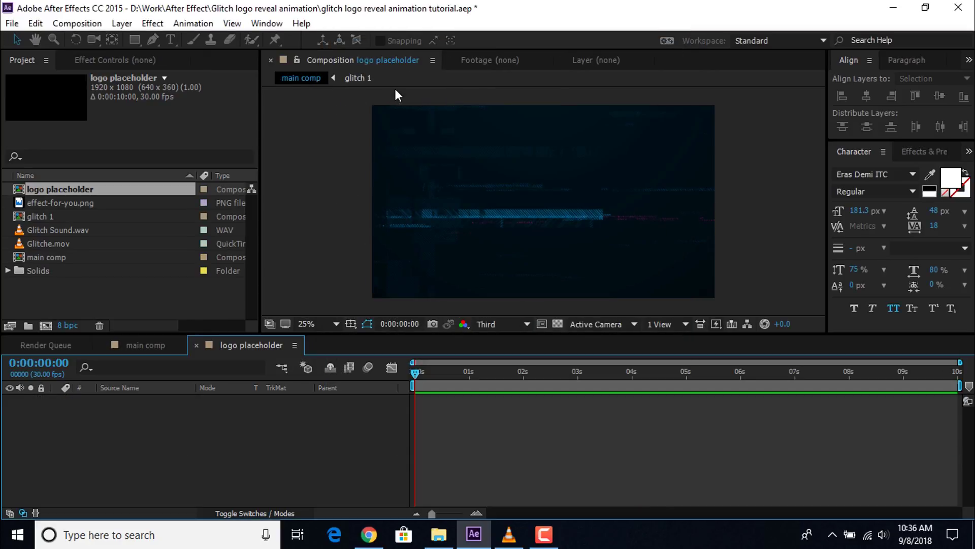
# Step: Add the text "welcome" to the logo placeholder composition and centre it horizontally and vertically in the frame
pyautogui.click(171, 40)
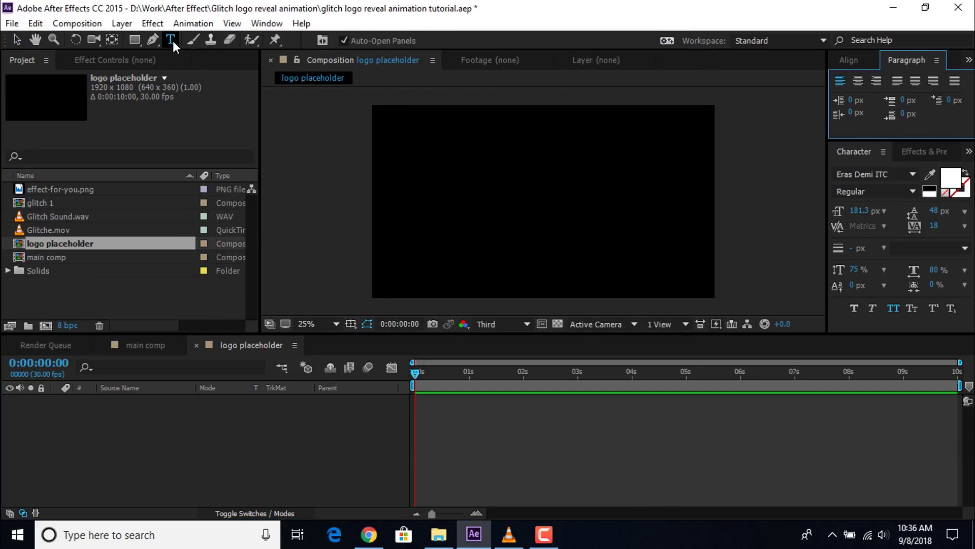
pyautogui.click(478, 204)
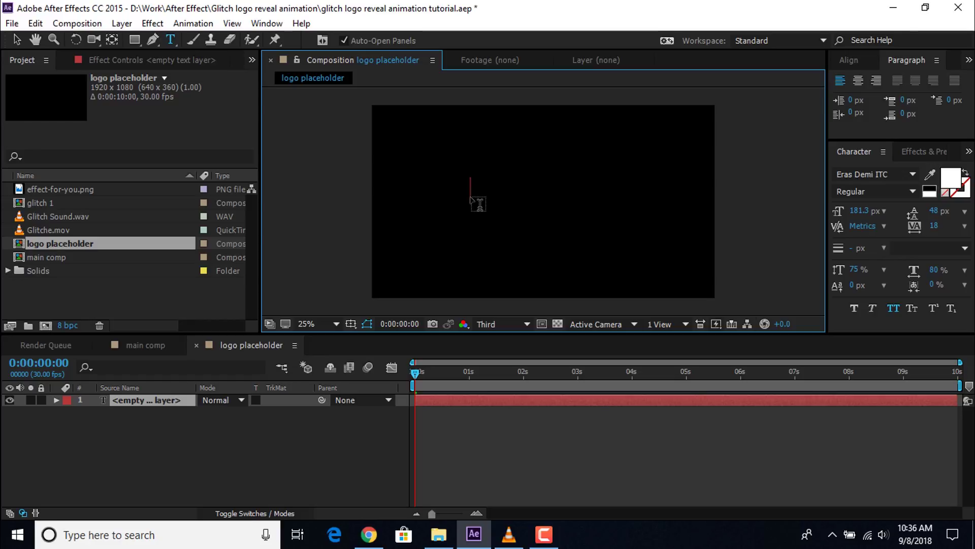
pyautogui.write('welcome')
pyautogui.click(16, 40)
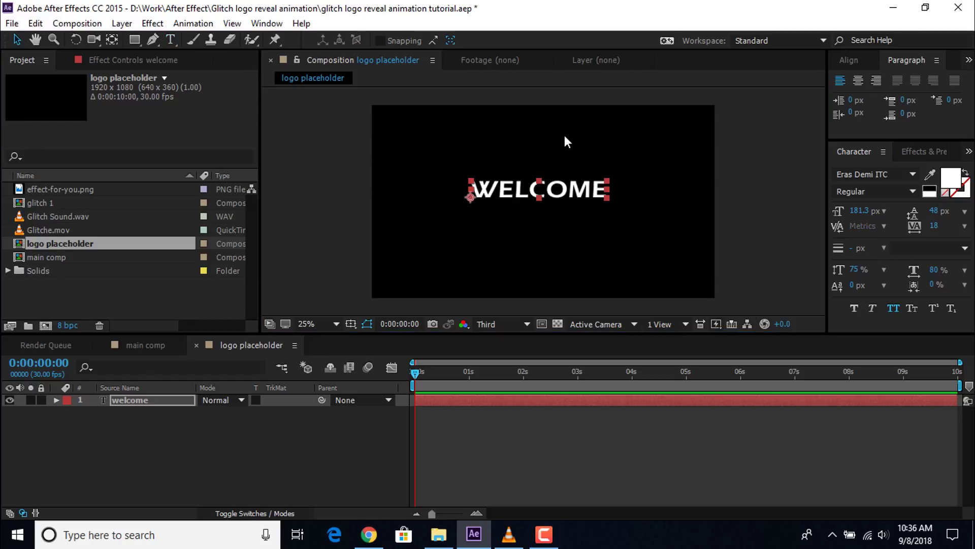
pyautogui.click(848, 60)
pyautogui.click(866, 96)
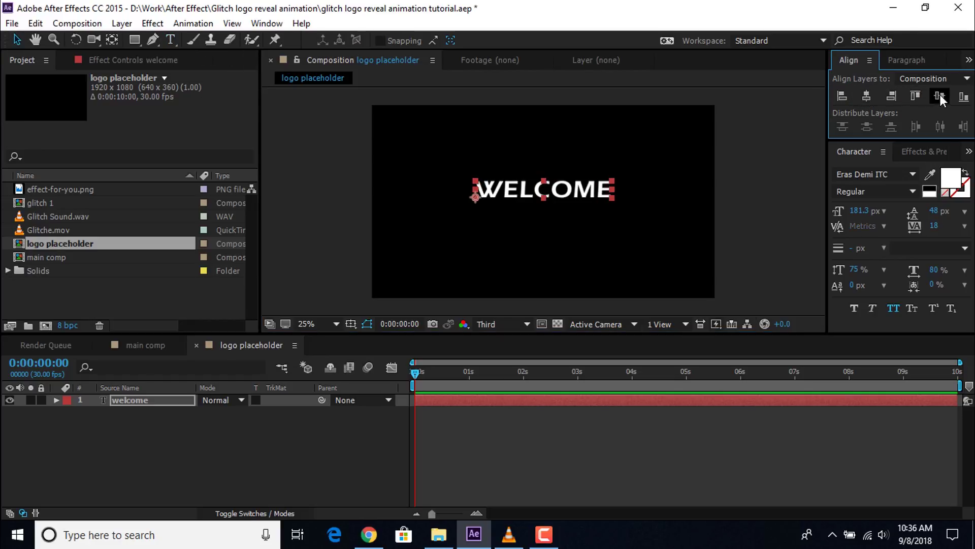
pyautogui.click(939, 96)
pyautogui.click(282, 431)
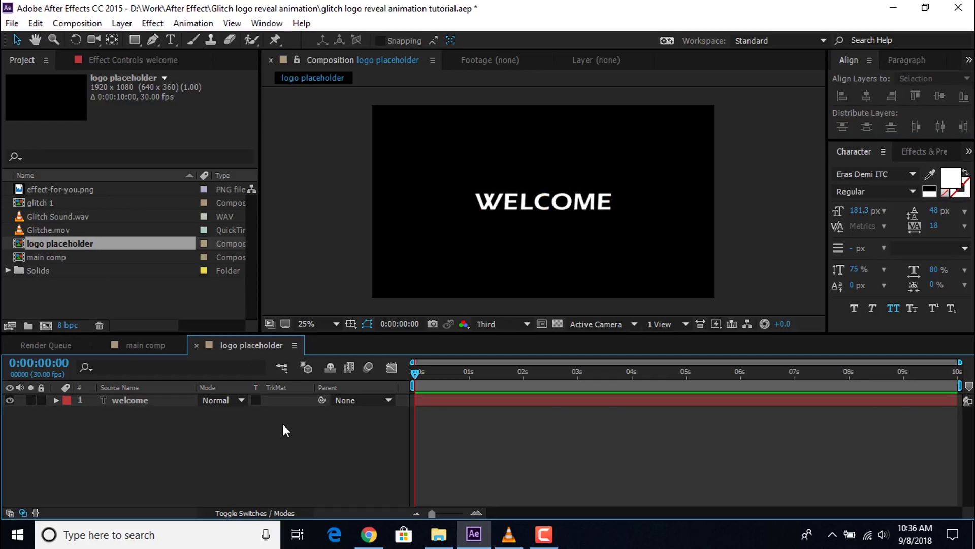
# Step: Create a new composition named "logo" and add the logo placeholder composition to it as a layer
pyautogui.click(150, 306)
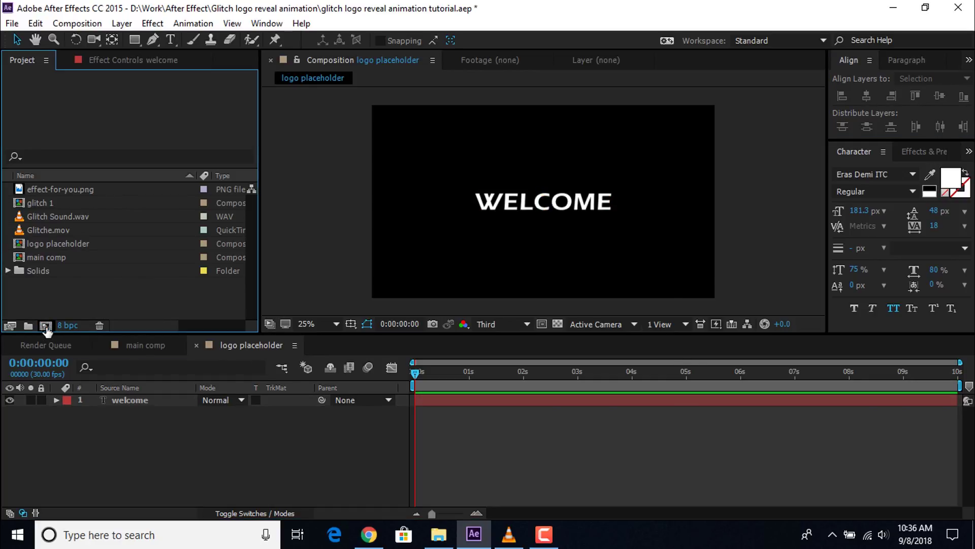
pyautogui.click(45, 325)
pyautogui.press('BackSpace')
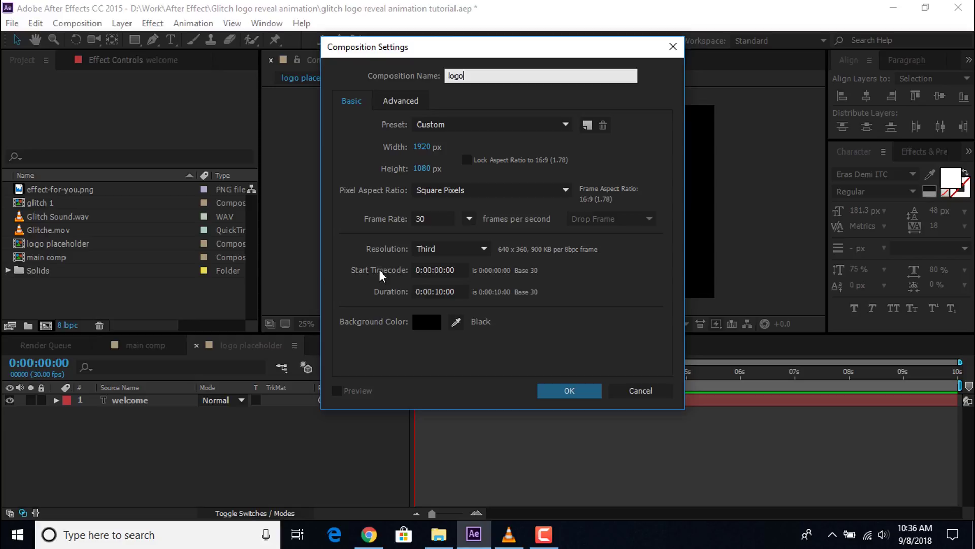
pyautogui.click(569, 390)
pyautogui.moveTo(57, 257); pyautogui.dragTo(120, 434)
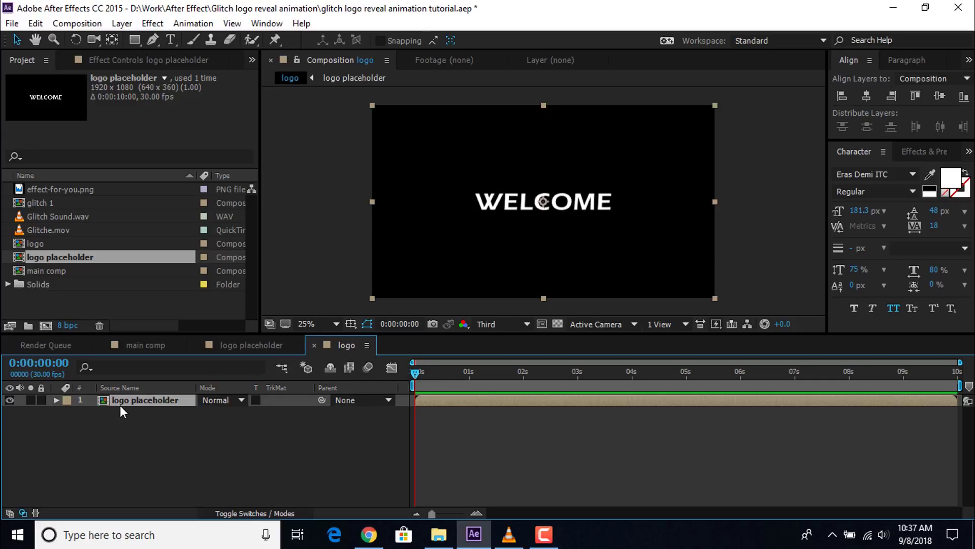
# Step: Set a Scale keyframe of 110% on the logo placeholder layer at 0:00:00:00
pyautogui.press('s')
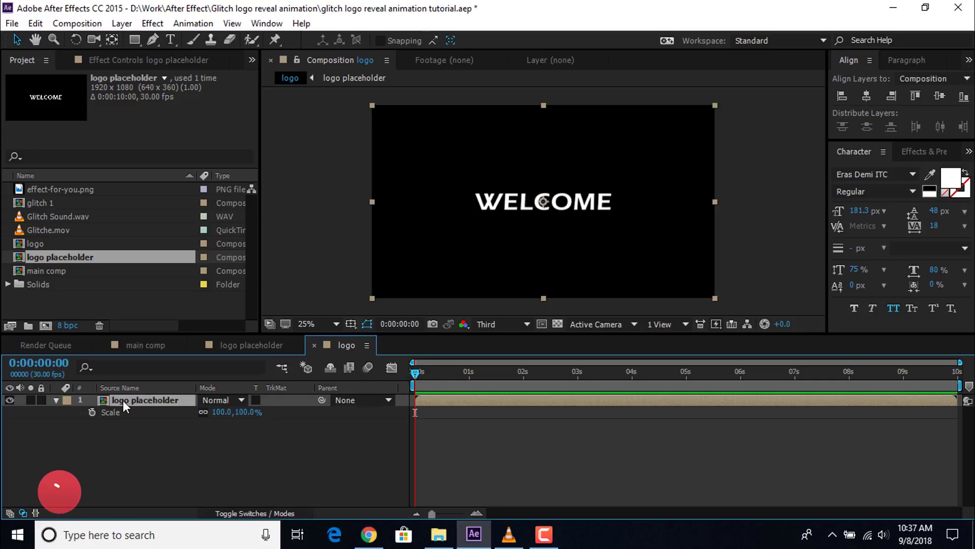
pyautogui.click(91, 412)
pyautogui.click(215, 412)
pyautogui.write('110')
pyautogui.press('Return')
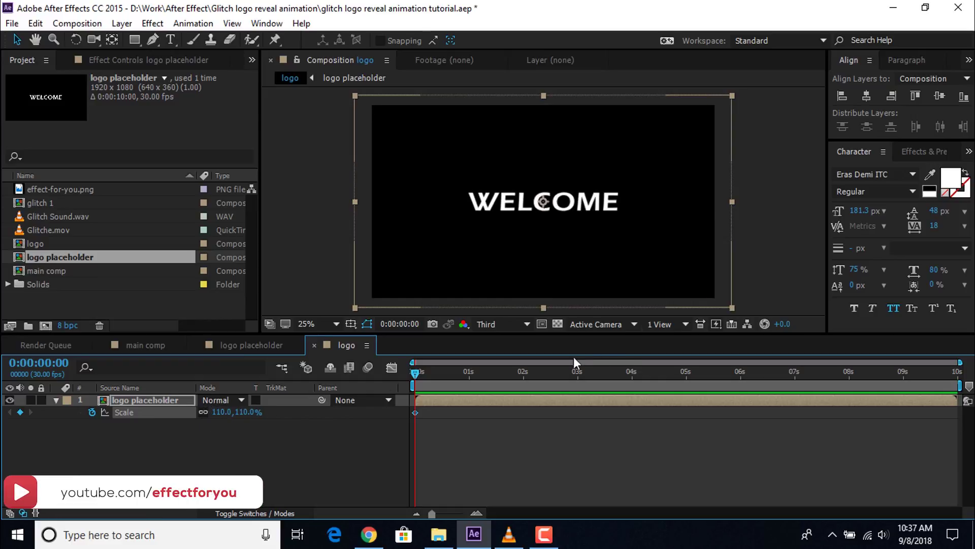
# Step: Add a Scale keyframe of 100% at 0:00:03:29 and preview the logo placeholder's scale animation
pyautogui.click(632, 377)
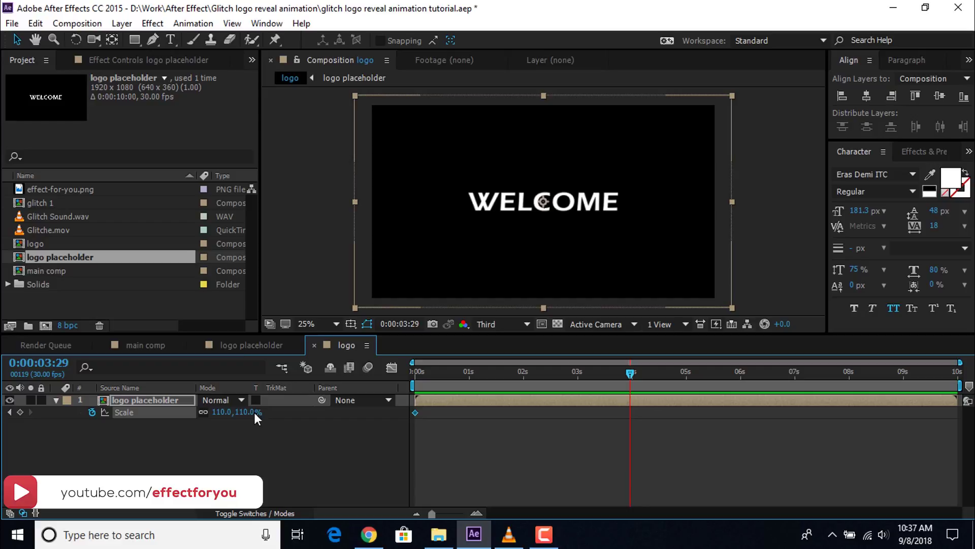
pyautogui.write('100')
pyautogui.press('Return')
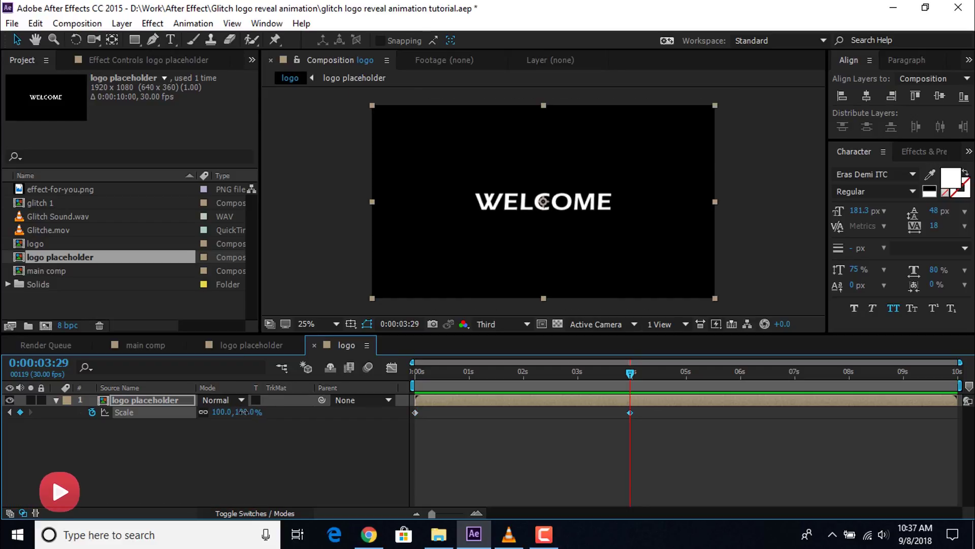
pyautogui.moveTo(426, 371); pyautogui.dragTo(631, 374)
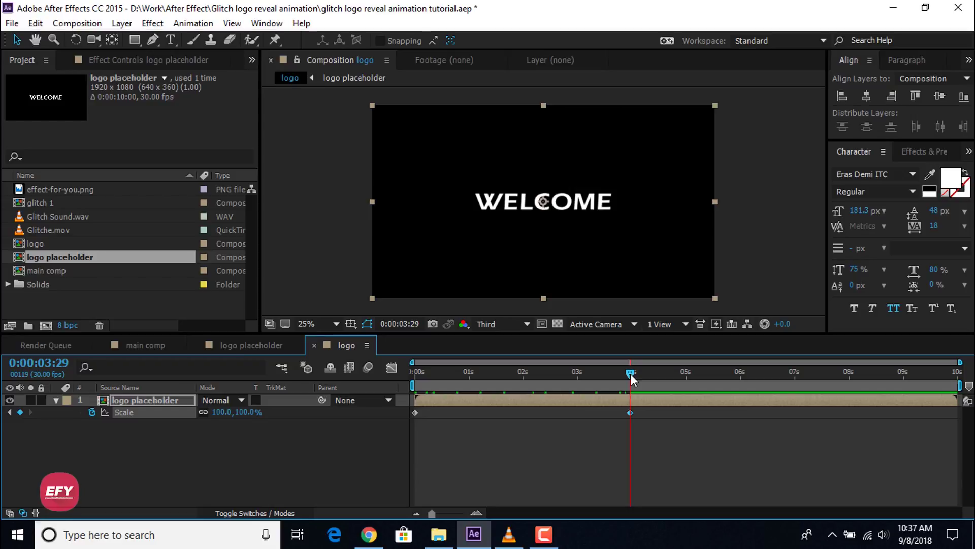
# Step: Add an adjustment layer to the logo composition and apply the Wave Warp effect to it
pyautogui.rightClick(215, 456)
pyautogui.moveTo(385, 330)
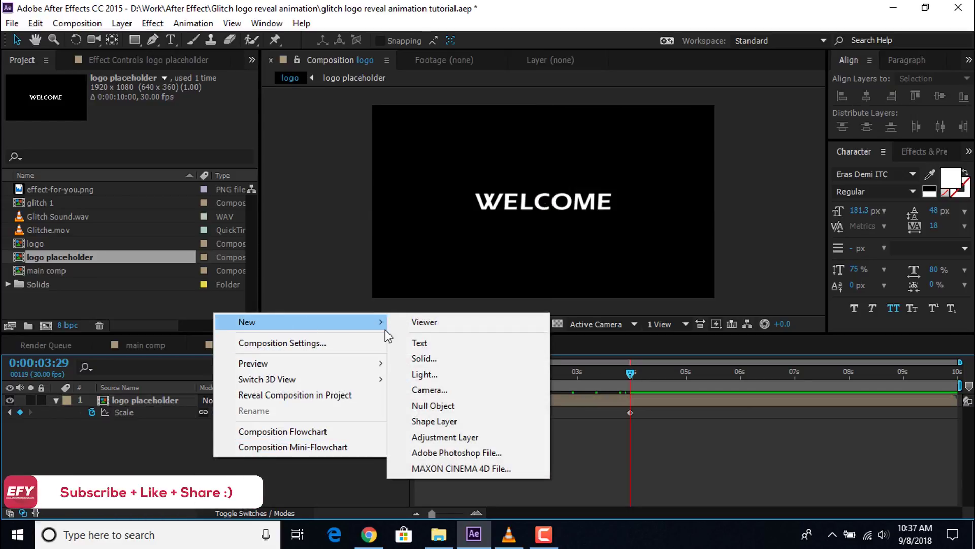
pyautogui.click(441, 436)
pyautogui.hotkey('ctrl', 'space')
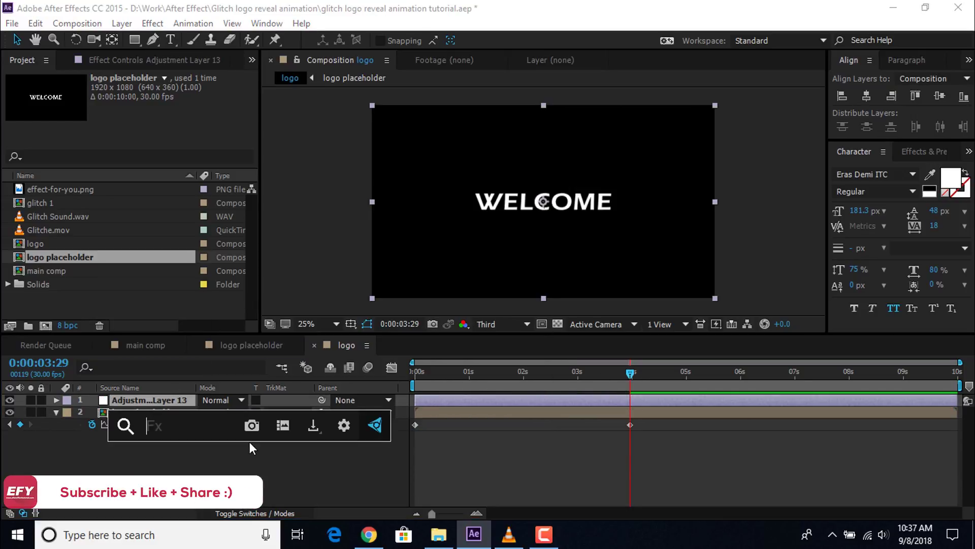
pyautogui.write('wavw')
pyautogui.press('BackSpace')
pyautogui.write('e')
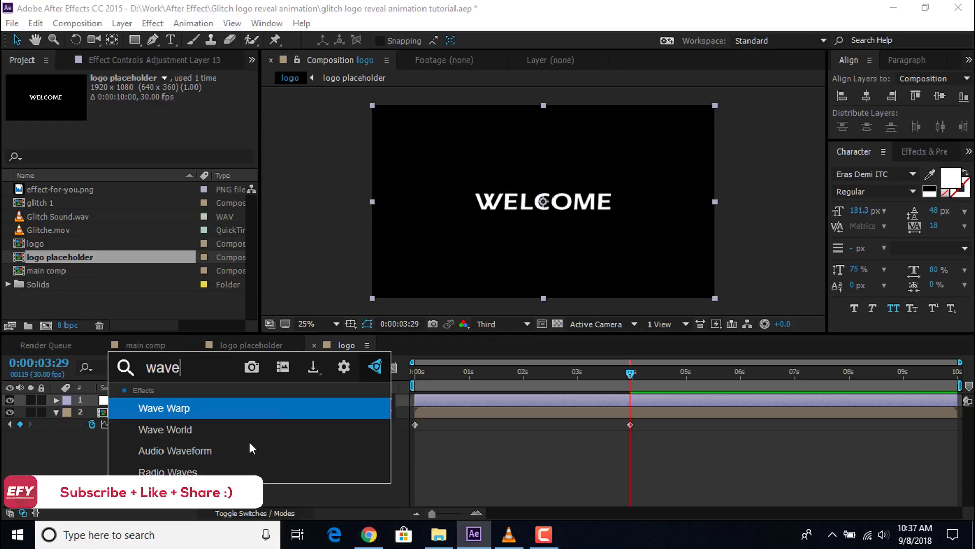
pyautogui.click(191, 428)
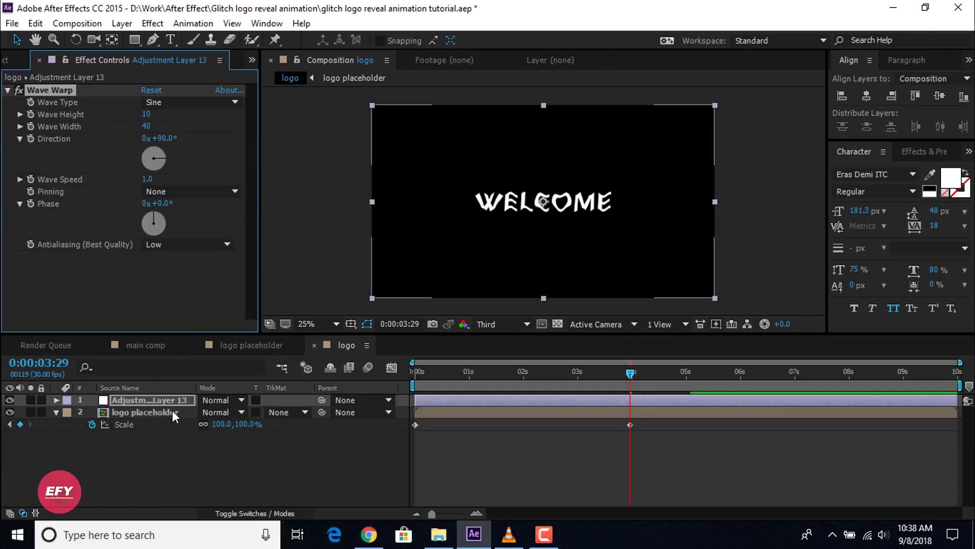
# Step: Keyframe Wave Warp at 0:00:02:00 with a Wave Height of 3 and a Wave Width of 20
pyautogui.click(523, 373)
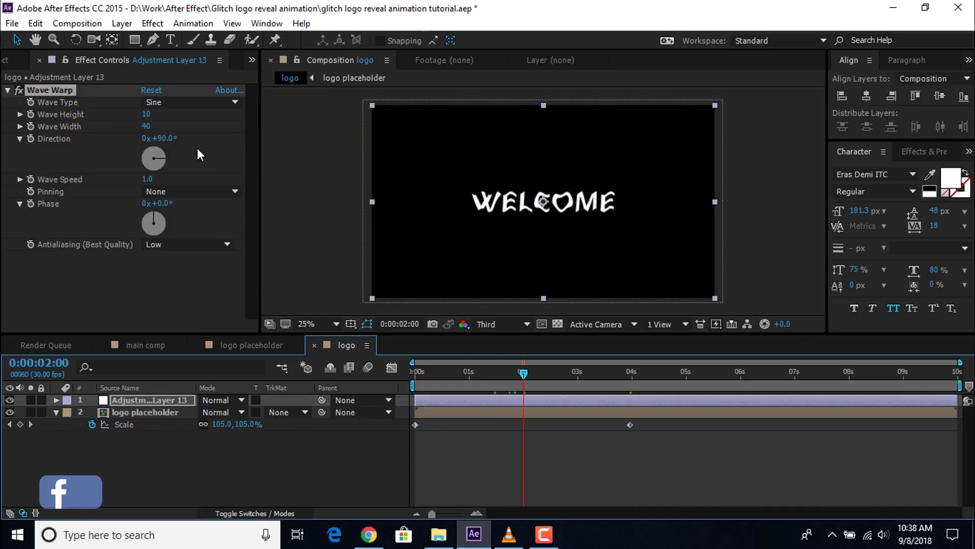
pyautogui.click(32, 113)
pyautogui.click(31, 126)
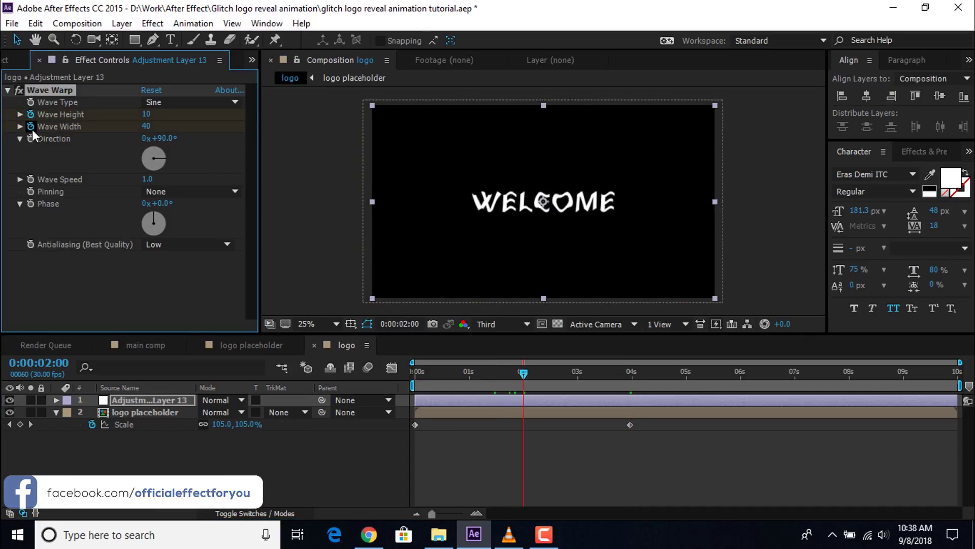
pyautogui.click(146, 114)
pyautogui.write('3')
pyautogui.press('Return')
pyautogui.click(148, 126)
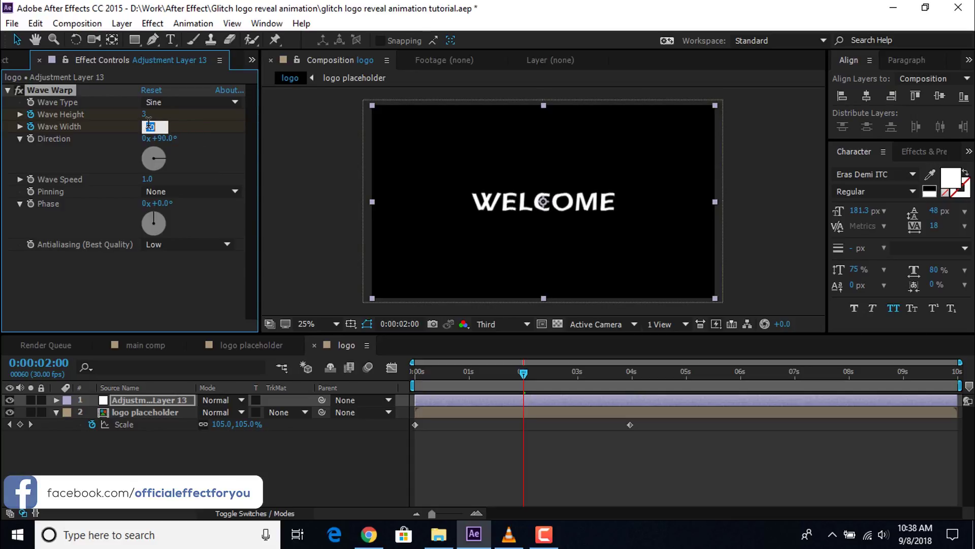
pyautogui.press('Return')
# Step: Set the Wave Warp Direction to 0° and keyframe Wave Speed at 0.3
pyautogui.click(164, 138)
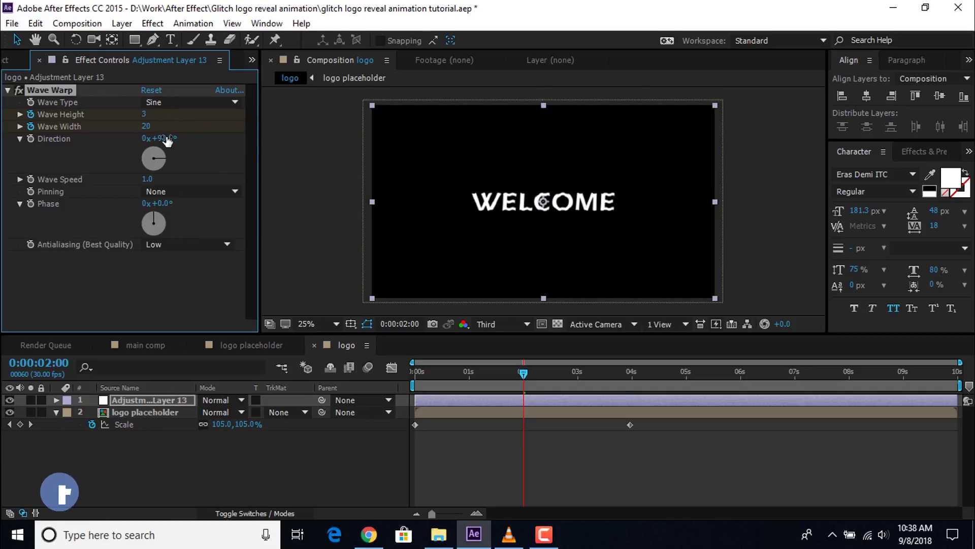
pyautogui.write('0')
pyautogui.press('Return')
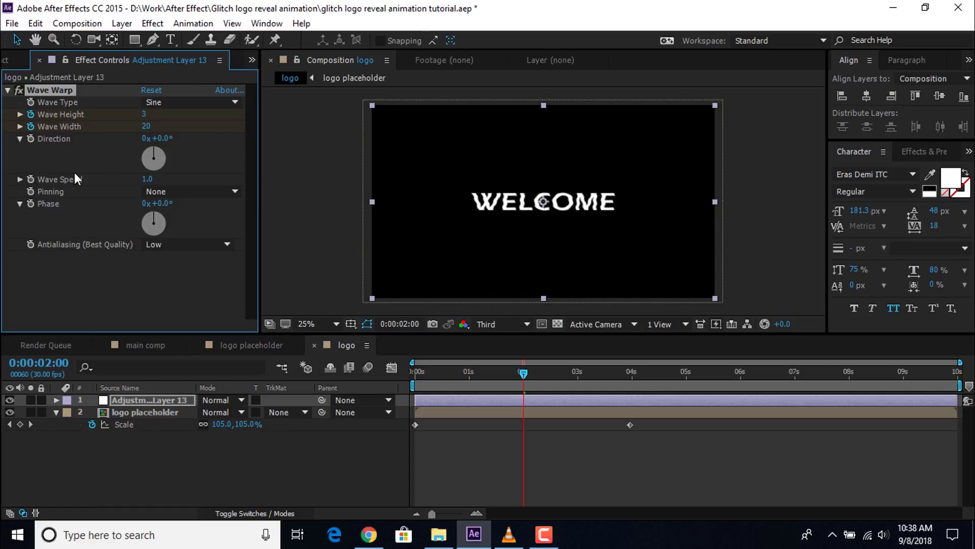
pyautogui.click(31, 180)
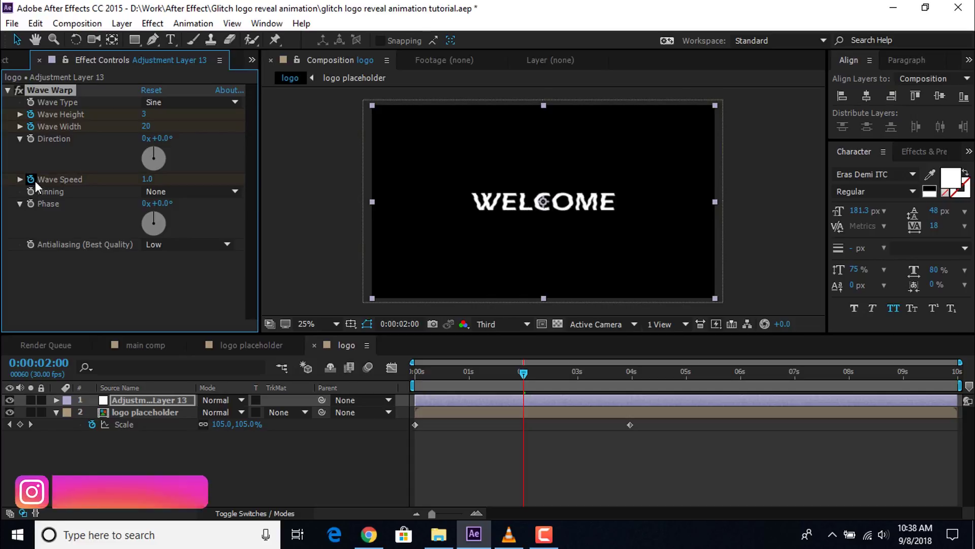
pyautogui.click(147, 179)
pyautogui.write('0.3')
pyautogui.press('Return')
# Step: Add Wave Warp keyframes at 0:00:02:02 with Wave Height 0, Wave Width 1 and Wave Speed 0
pyautogui.press('space')
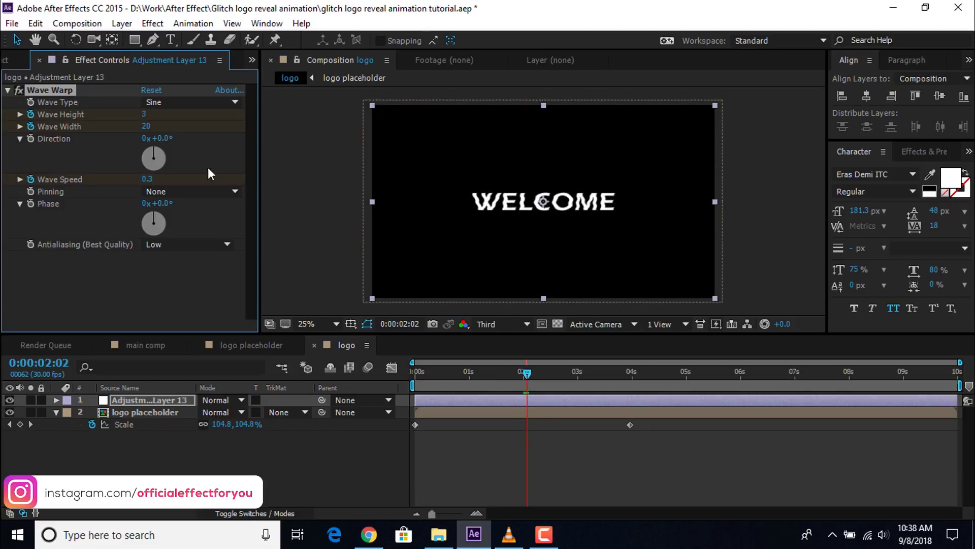
pyautogui.click(144, 114)
pyautogui.write('0')
pyautogui.press('Return')
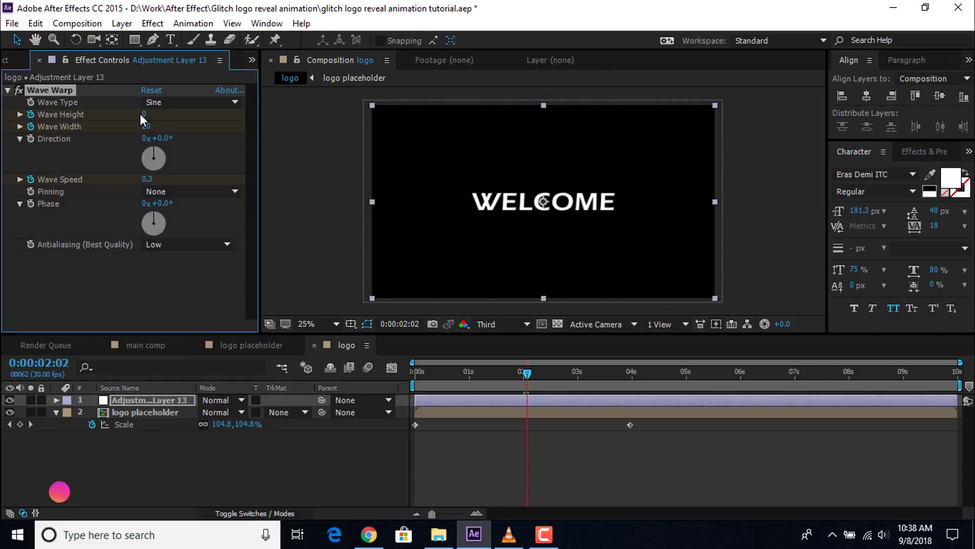
pyautogui.click(145, 126)
pyautogui.write('1')
pyautogui.press('Return')
pyautogui.click(146, 179)
pyautogui.write('0')
pyautogui.press('Return')
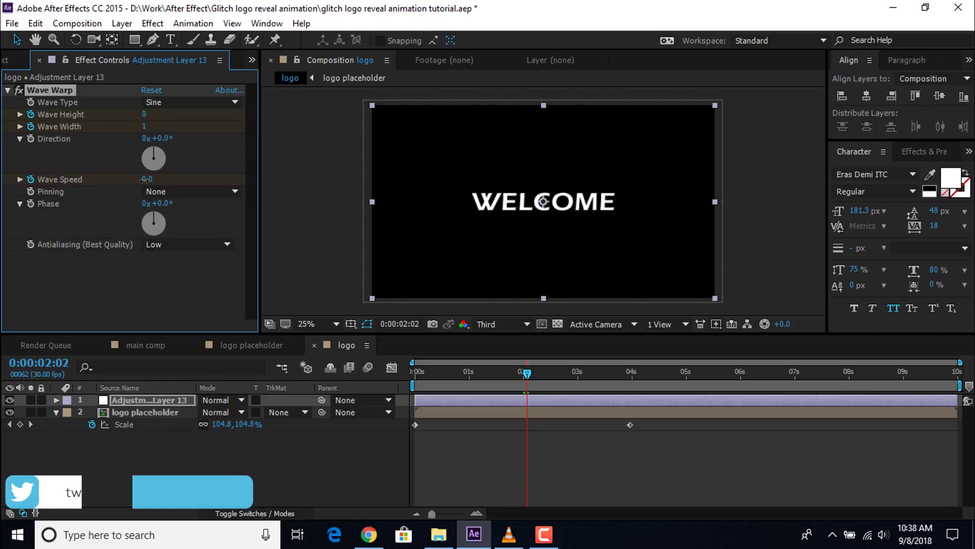
# Step: Review the Wave Warp animation up to 0:00:02:14 and collapse the logo placeholder layer's properties
pyautogui.click(348, 457)
pyautogui.moveTo(513, 371); pyautogui.dragTo(549, 373)
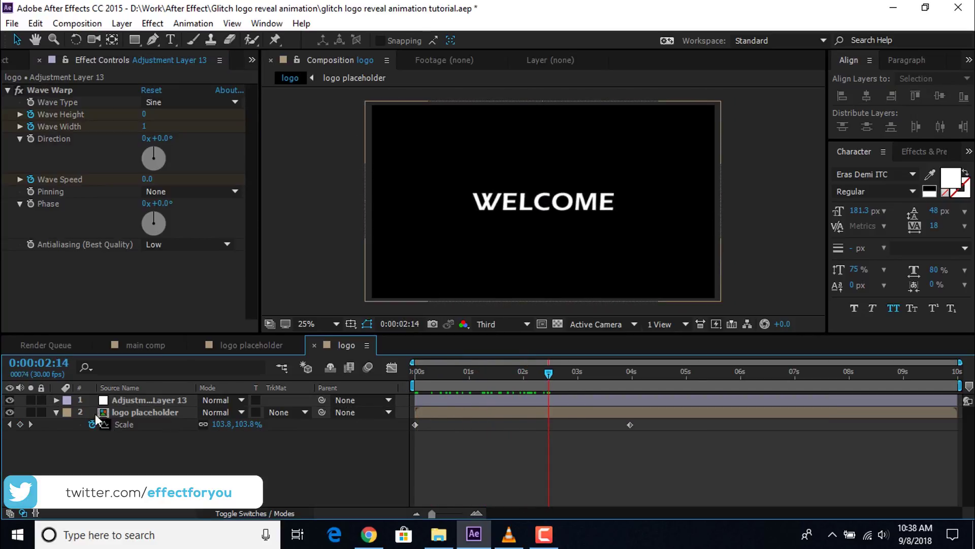
pyautogui.click(57, 412)
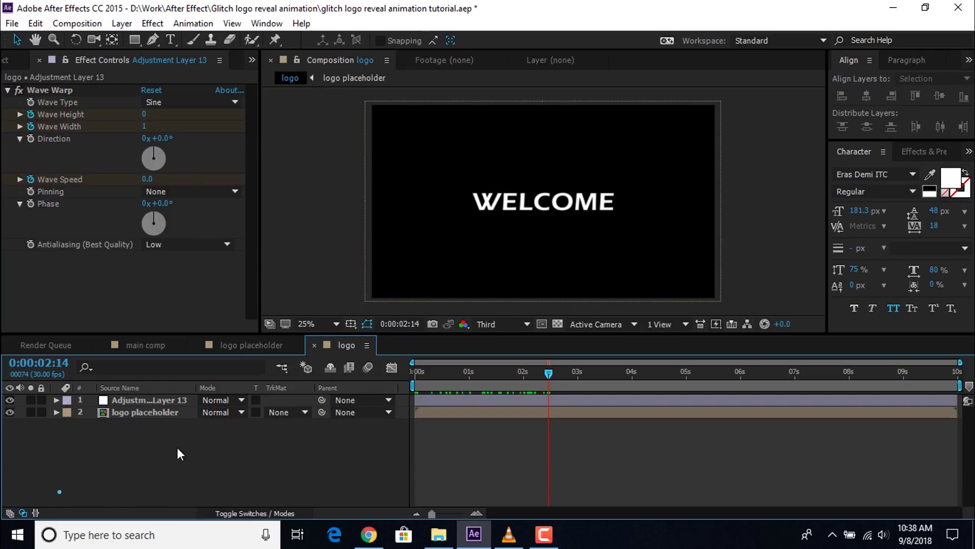
# Step: Create a new composition named "logo fx" and add the logo composition to it as a layer
pyautogui.click(24, 59)
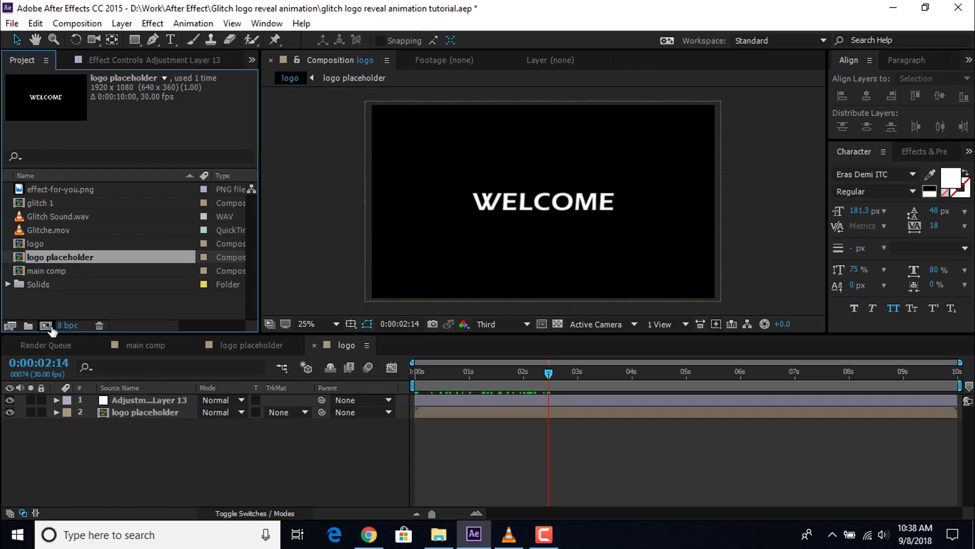
pyautogui.click(46, 325)
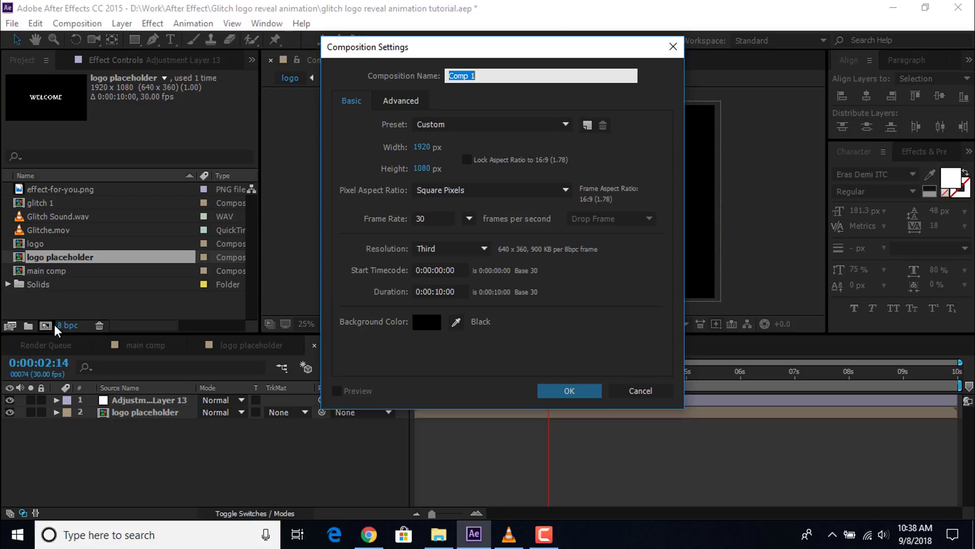
pyautogui.write('logo fx')
pyautogui.press('Return')
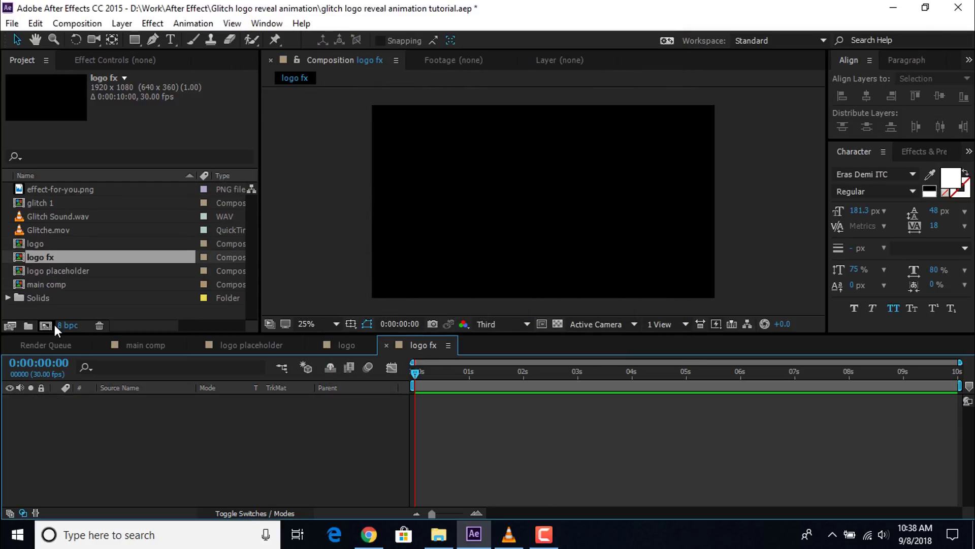
pyautogui.click(24, 244)
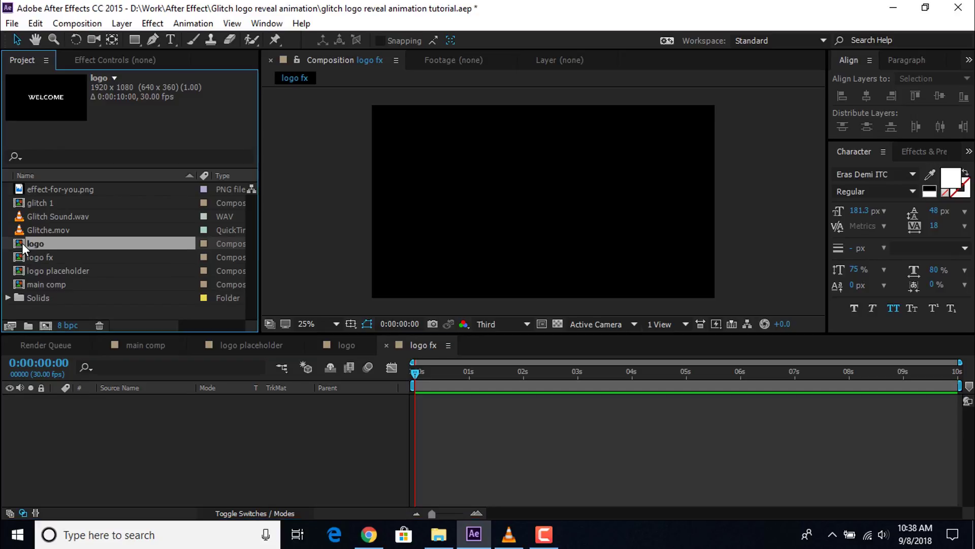
pyautogui.moveTo(20, 248); pyautogui.dragTo(164, 441)
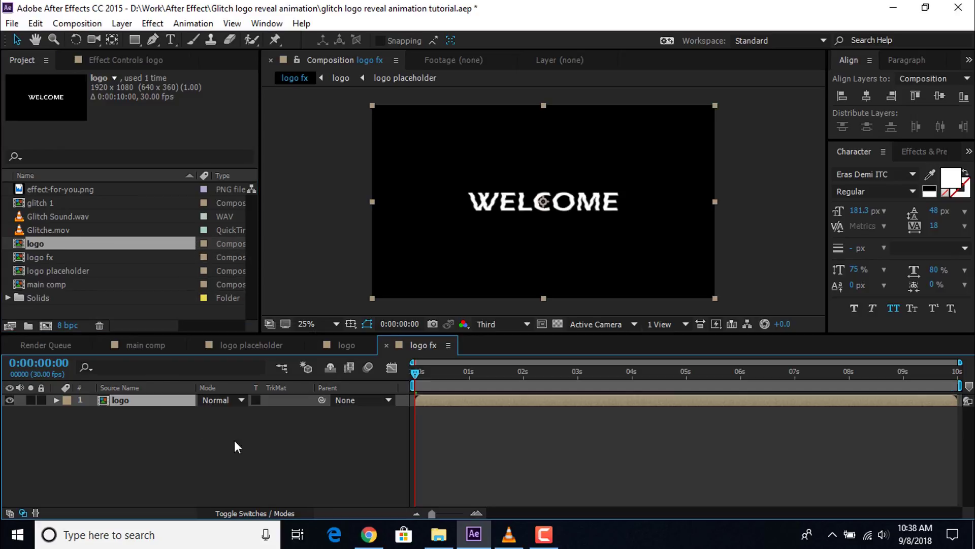
# Step: Add Glitche.mov above the logo layer in the logo fx composition and hide it
pyautogui.click(359, 426)
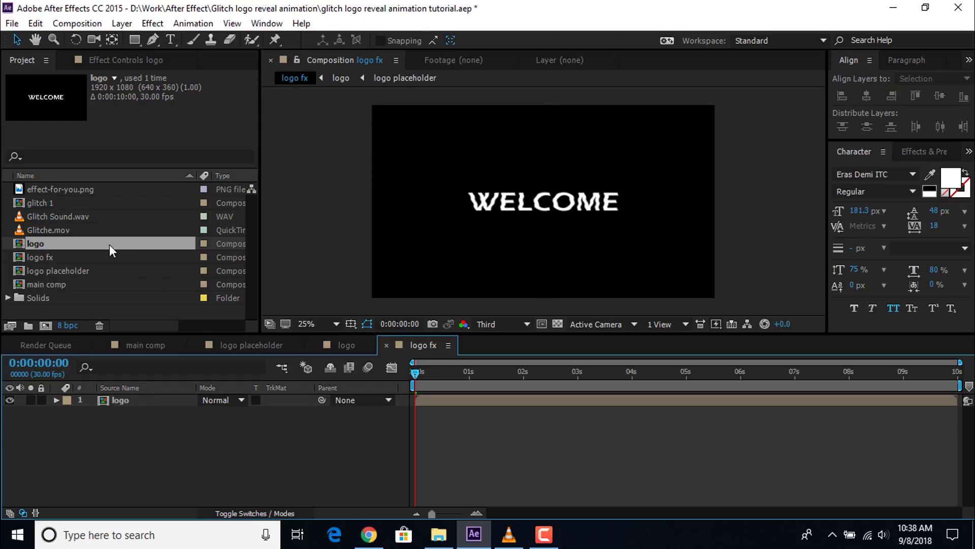
pyautogui.moveTo(42, 231); pyautogui.dragTo(118, 399)
pyautogui.moveTo(416, 370); pyautogui.dragTo(526, 379)
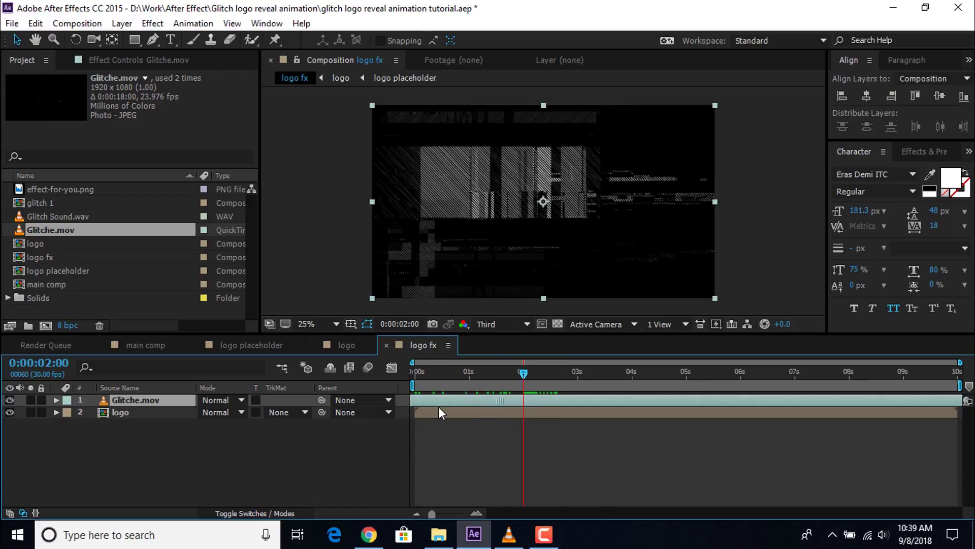
pyautogui.moveTo(420, 376); pyautogui.dragTo(404, 376)
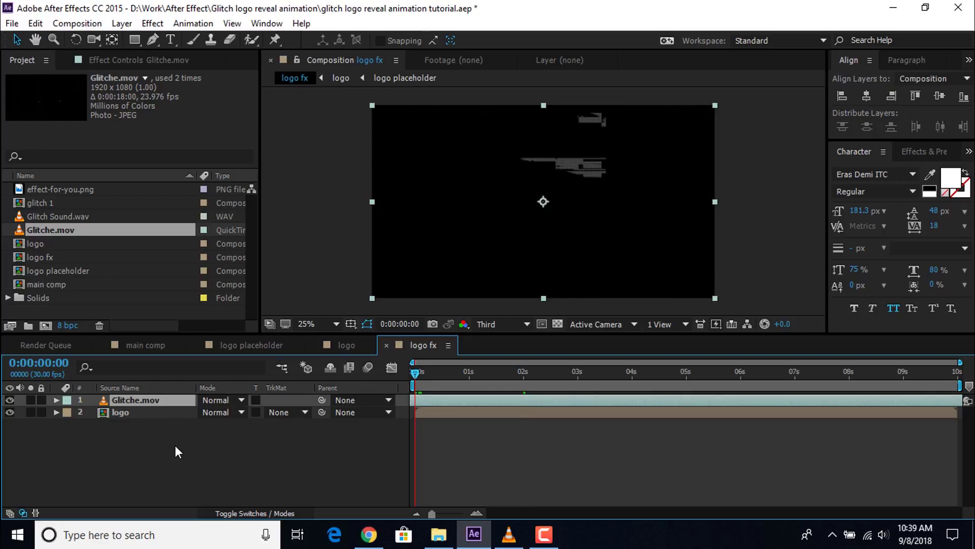
pyautogui.click(10, 399)
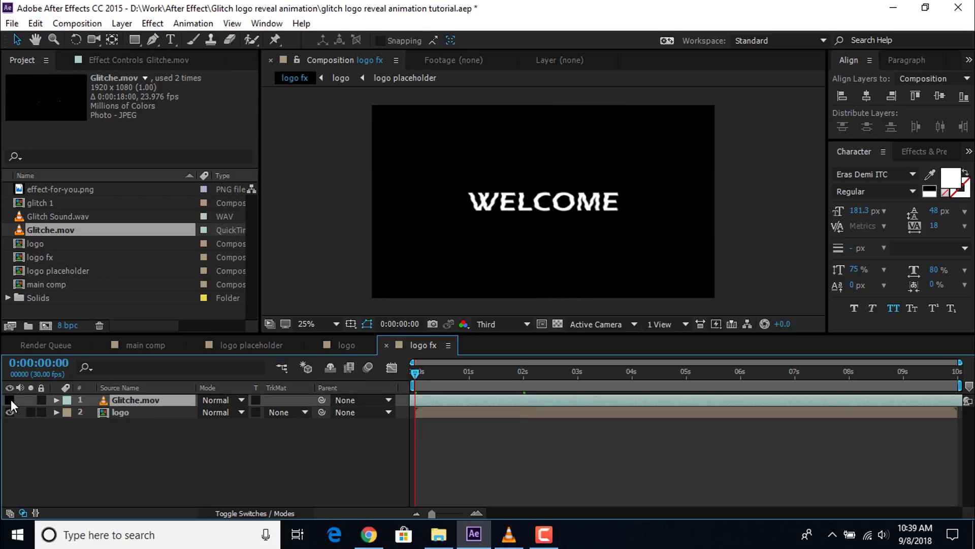
# Step: Create an adjustment layer on top of the logo fx composition and apply the Displacement Map effect to it
pyautogui.rightClick(220, 441)
pyautogui.moveTo(267, 306)
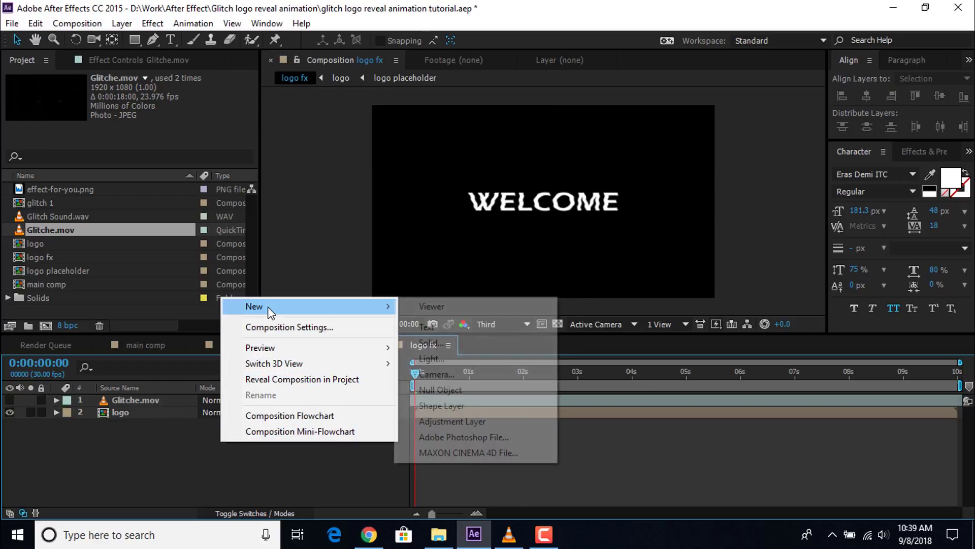
pyautogui.click(437, 422)
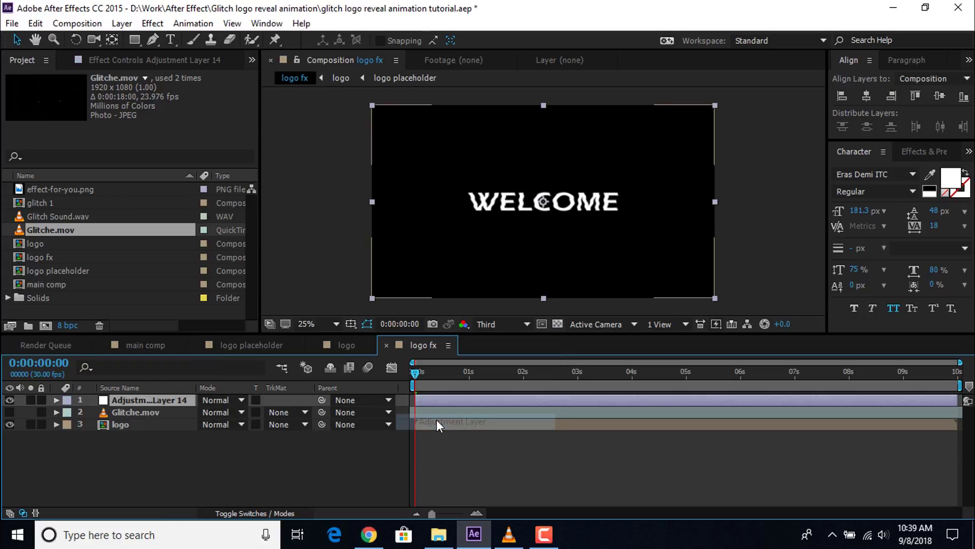
pyautogui.hotkey('ctrl', 'space')
pyautogui.write('dis')
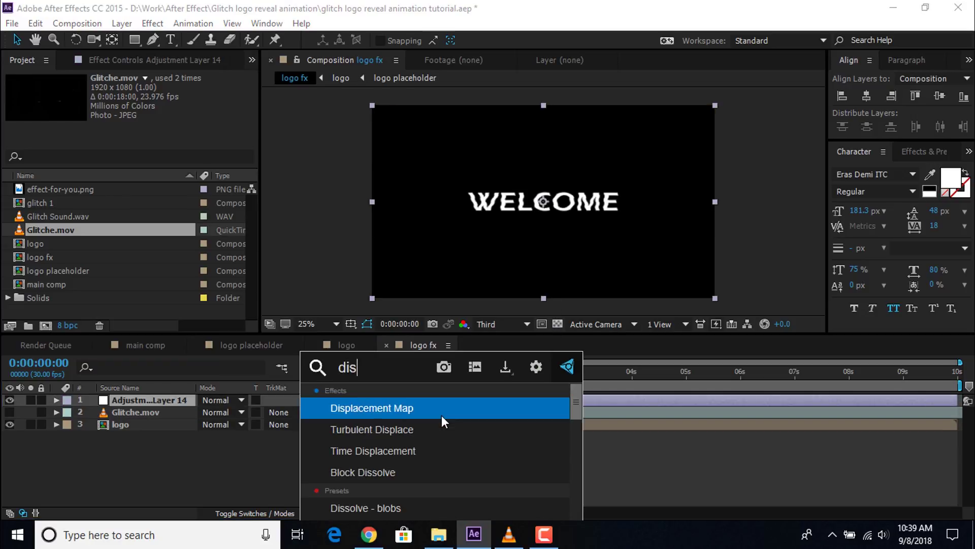
pyautogui.click(416, 406)
pyautogui.press('space')
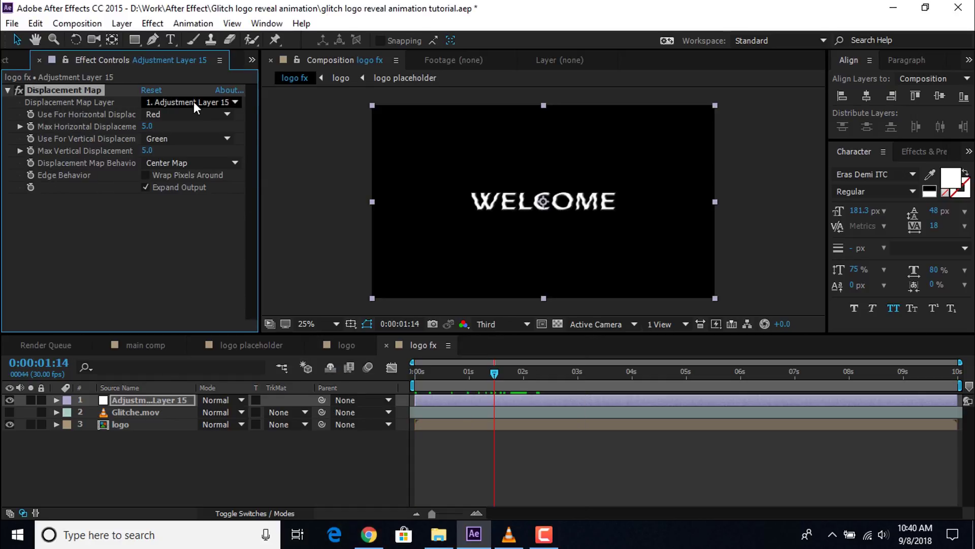
# Step: Use Glitche.mov as the displacement map layer, set Max Horizontal Displacement to 52 and preview the distortion
pyautogui.click(175, 100)
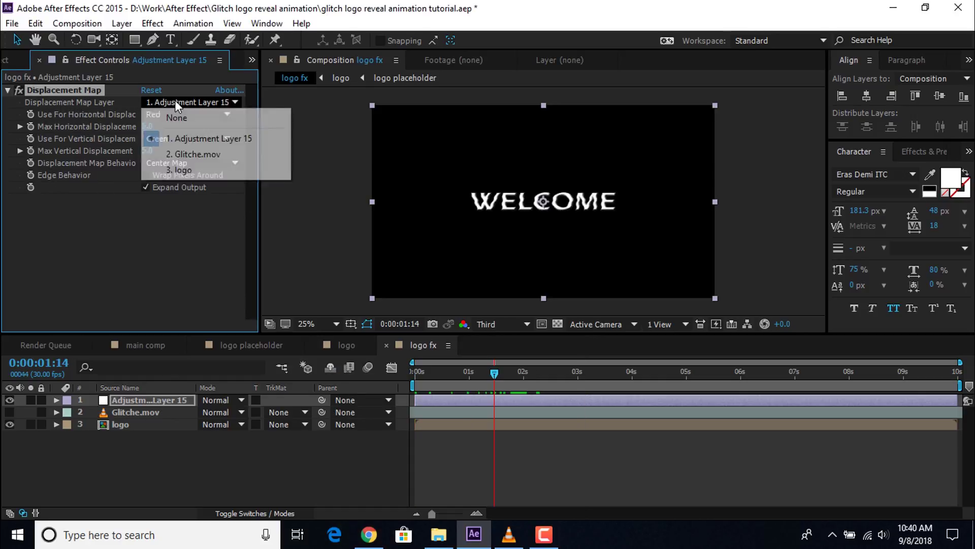
pyautogui.click(187, 154)
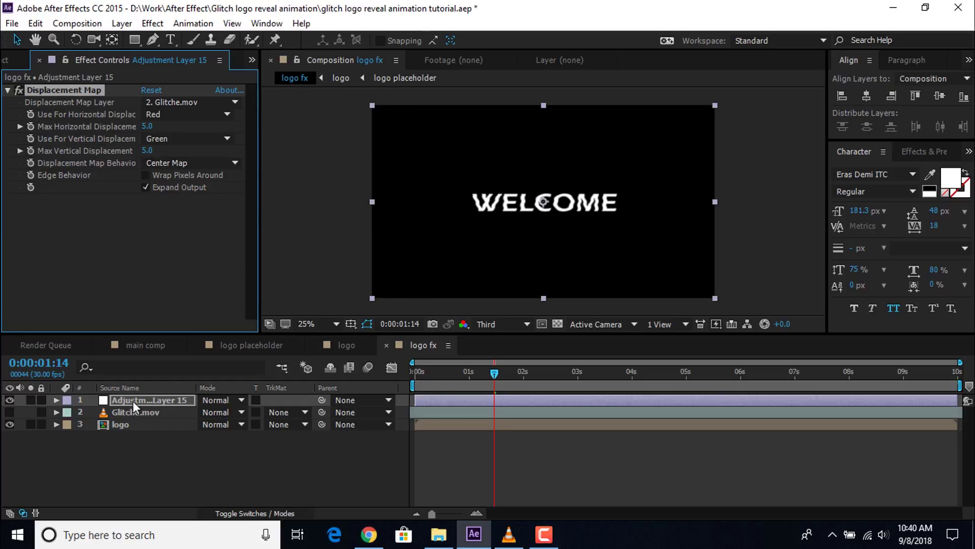
pyautogui.moveTo(178, 126); pyautogui.dragTo(128, 127)
pyautogui.moveTo(491, 378); pyautogui.dragTo(525, 373)
pyautogui.moveTo(149, 126); pyautogui.dragTo(213, 126)
pyautogui.moveTo(521, 378); pyautogui.dragTo(435, 416)
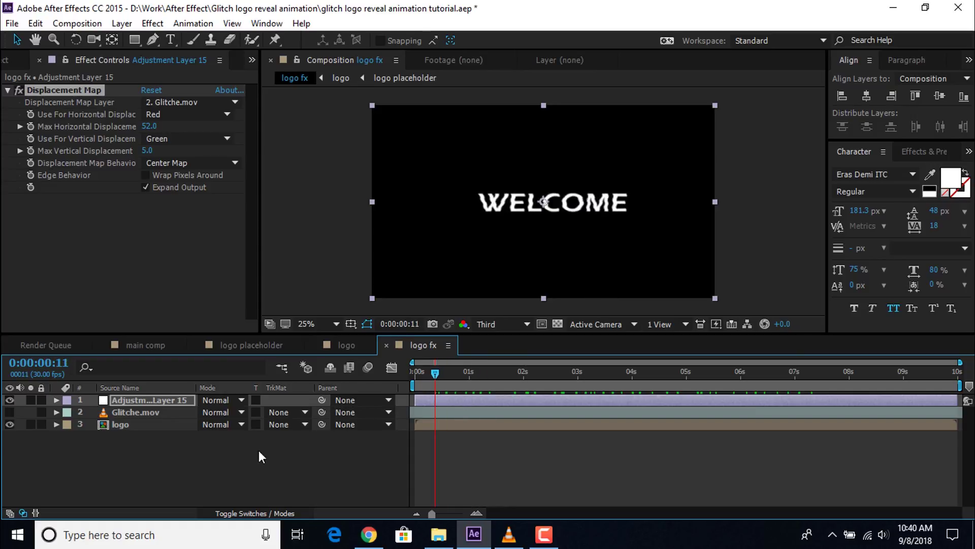
pyautogui.press('space')
pyautogui.click(368, 478)
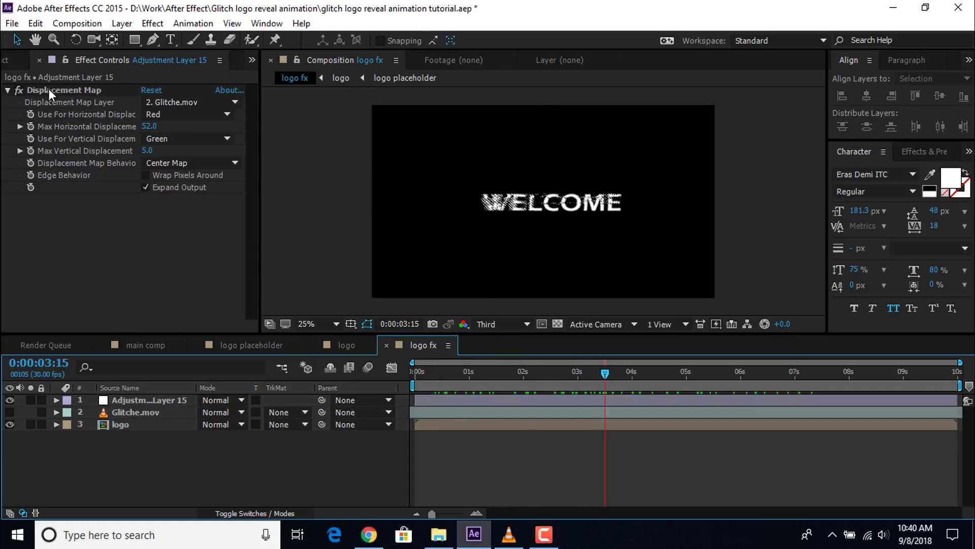
# Step: Add the logo fx composition as the top layer of the main comp
pyautogui.hotkey('ctrl', '0')
pyautogui.click(51, 309)
pyautogui.click(167, 456)
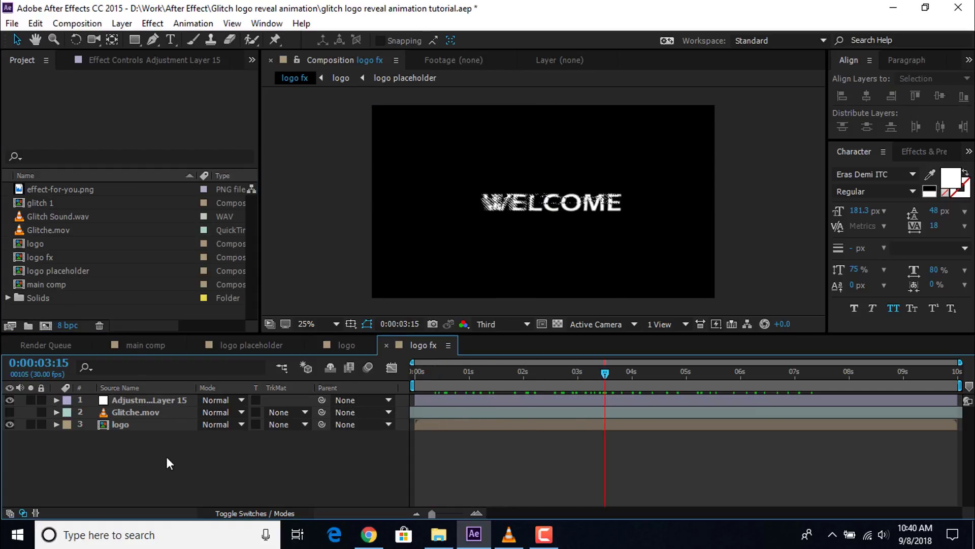
pyautogui.click(144, 345)
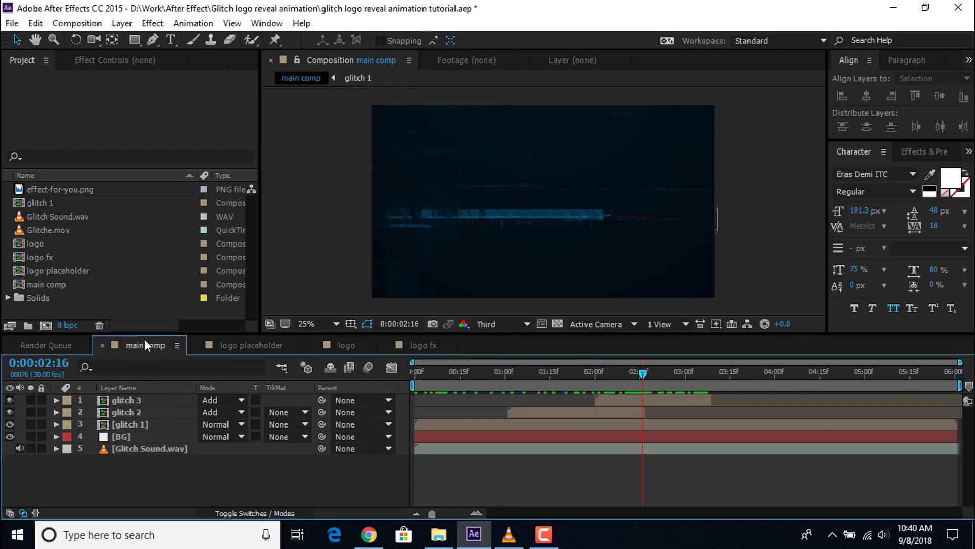
pyautogui.click(37, 257)
pyautogui.moveTo(20, 260); pyautogui.dragTo(129, 397)
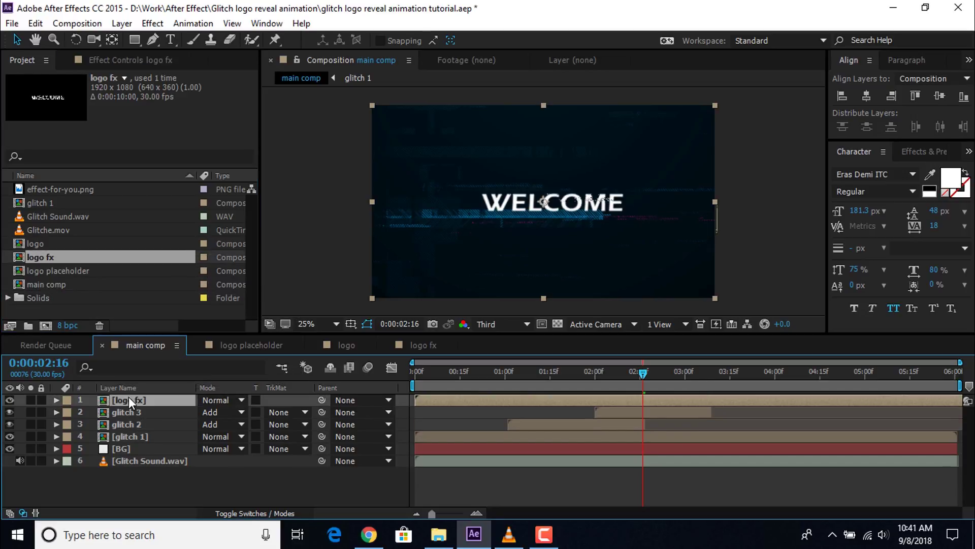
pyautogui.click(173, 483)
# Step: Duplicate the logo fx, logo placeholder and logo compositions in the project
pyautogui.click(36, 255)
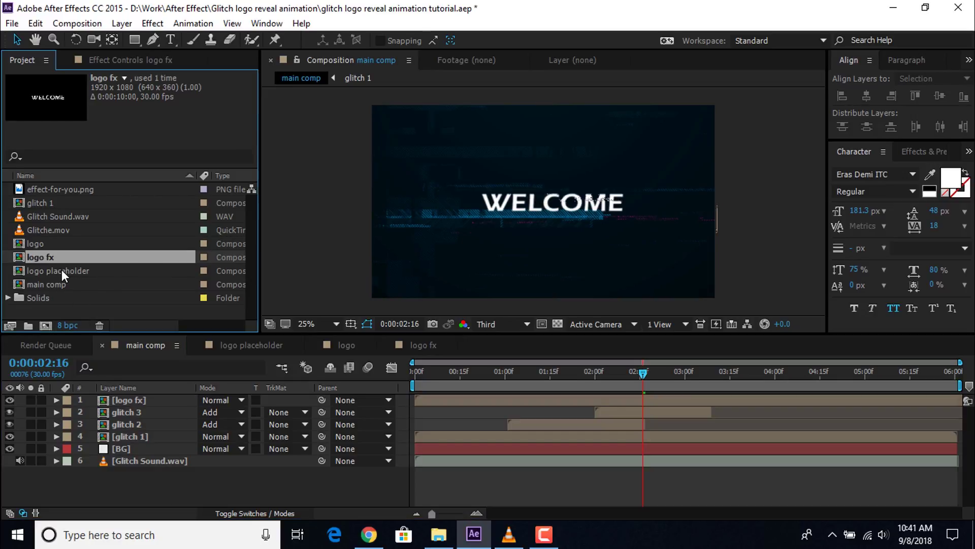
pyautogui.hotkey('ctrl', 'd')
pyautogui.click(71, 285)
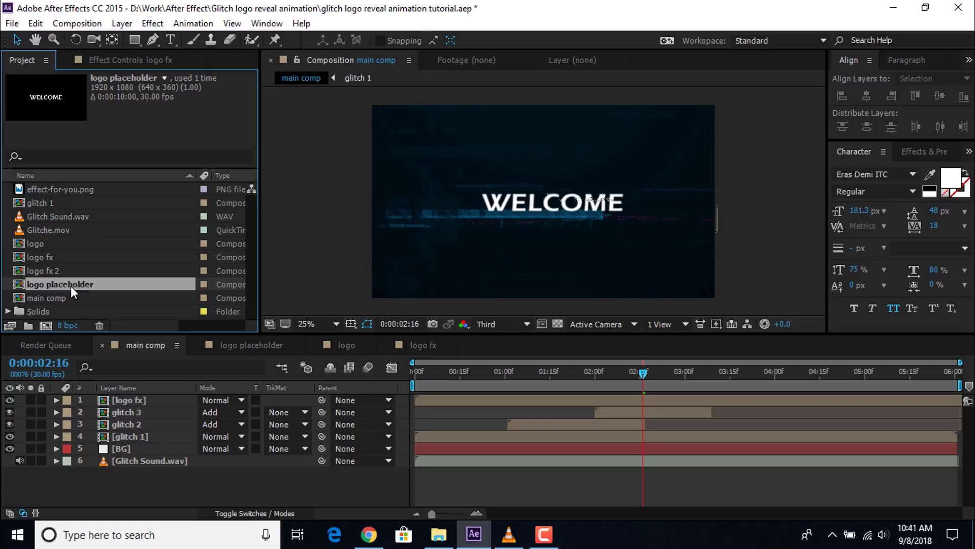
pyautogui.hotkey('ctrl', 'd')
pyautogui.click(47, 231)
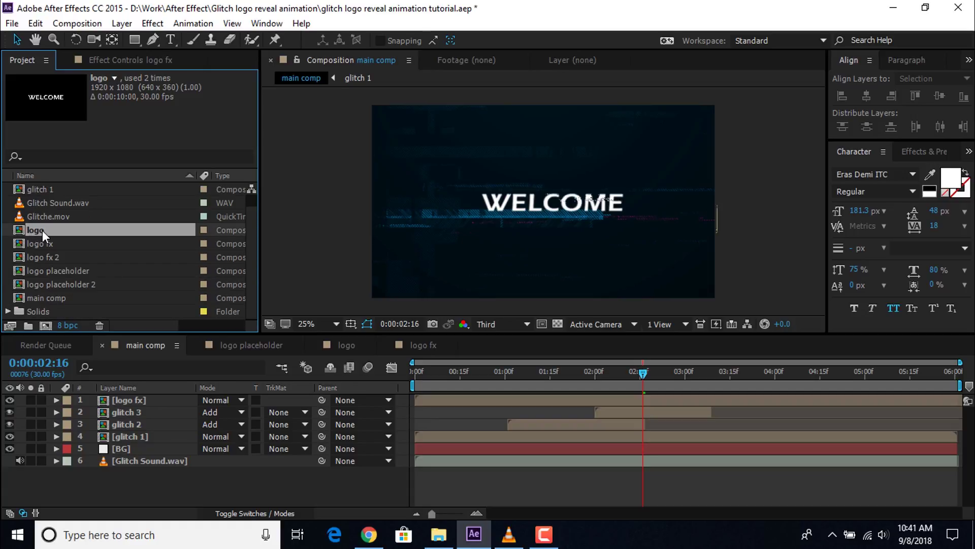
pyautogui.hotkey('ctrl', 'd')
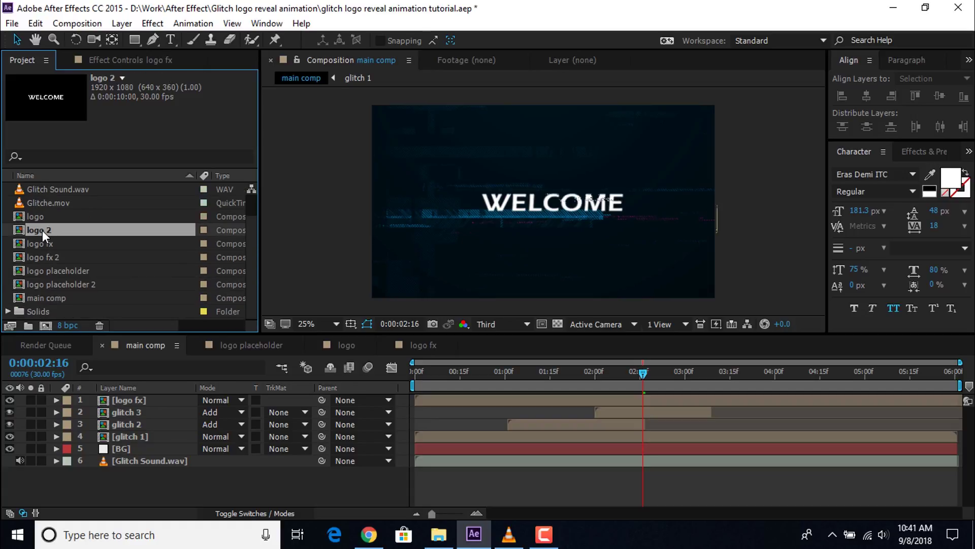
# Step: Add logo fx 2 on top of the main comp, trimming it to start and the logo fx layer to end at 0:00:03:00
pyautogui.click(46, 257)
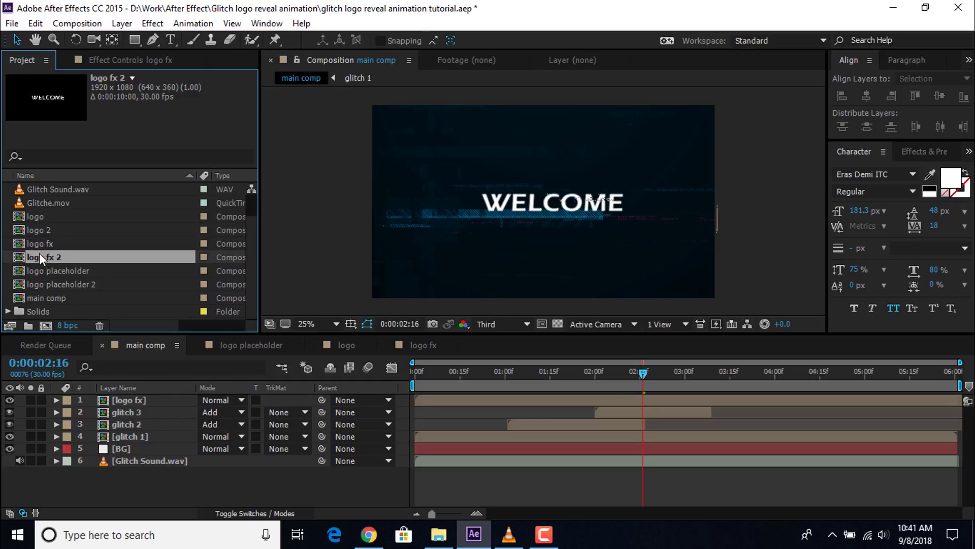
pyautogui.moveTo(24, 255); pyautogui.dragTo(137, 401)
pyautogui.moveTo(643, 371); pyautogui.dragTo(684, 373)
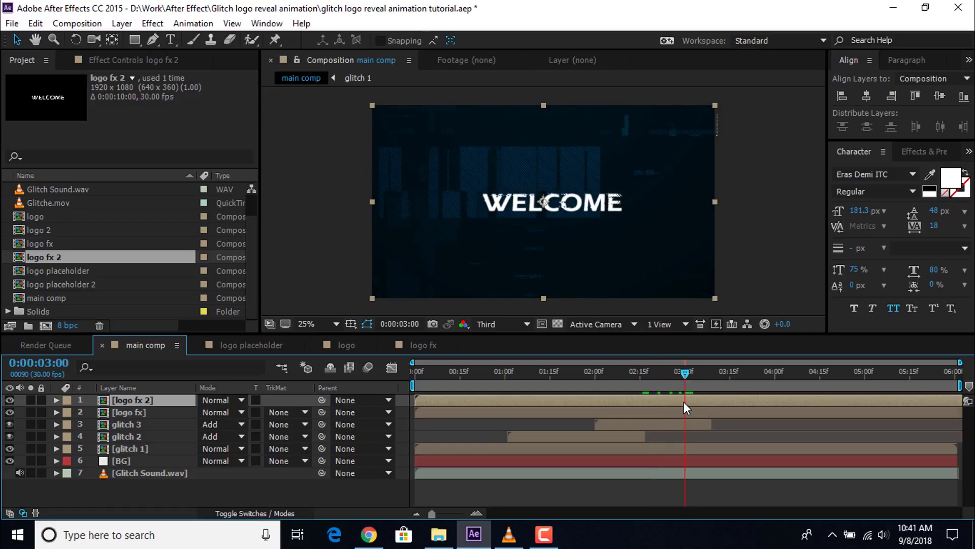
pyautogui.hotkey('alt', '[')
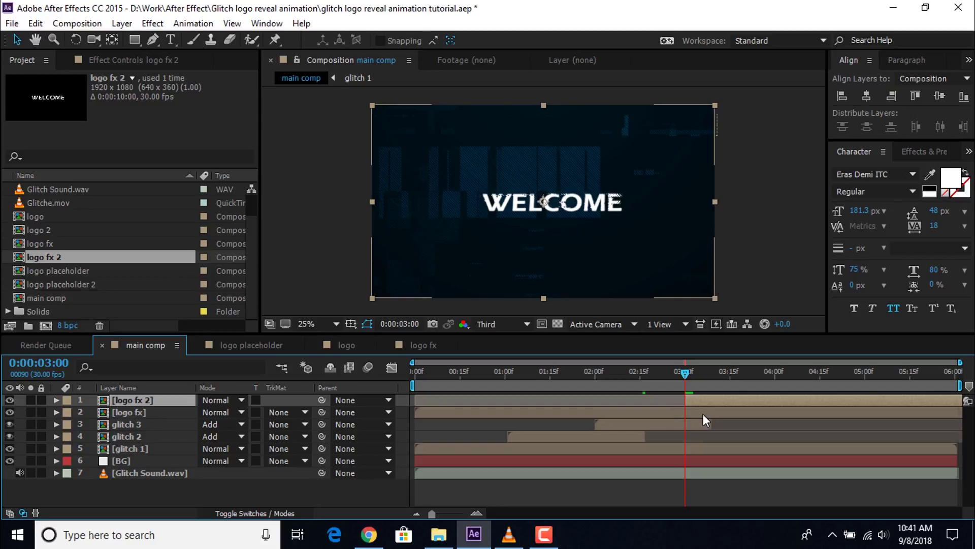
pyautogui.click(695, 413)
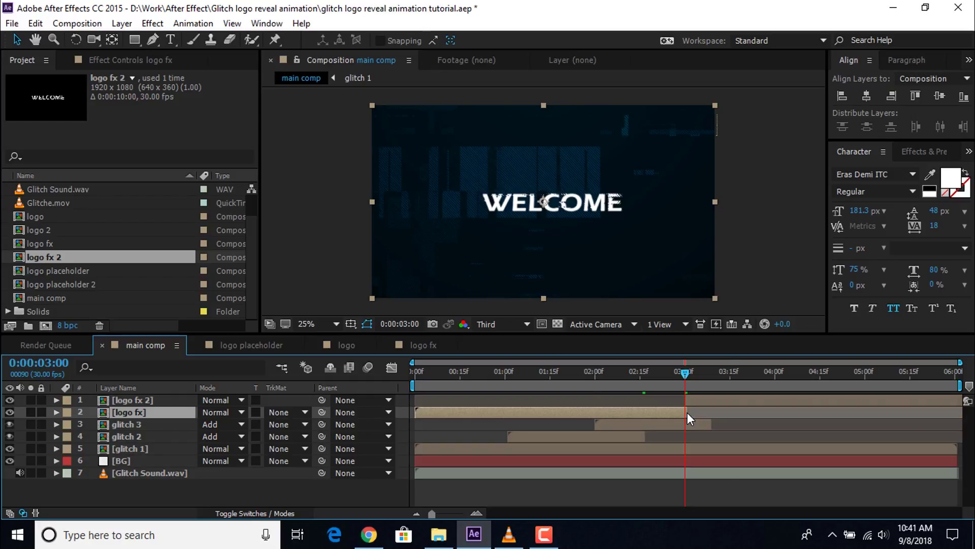
# Step: Open the logo fx 2 composition and replace its logo layer with logo 2
pyautogui.doubleClick(745, 400)
pyautogui.click(120, 425)
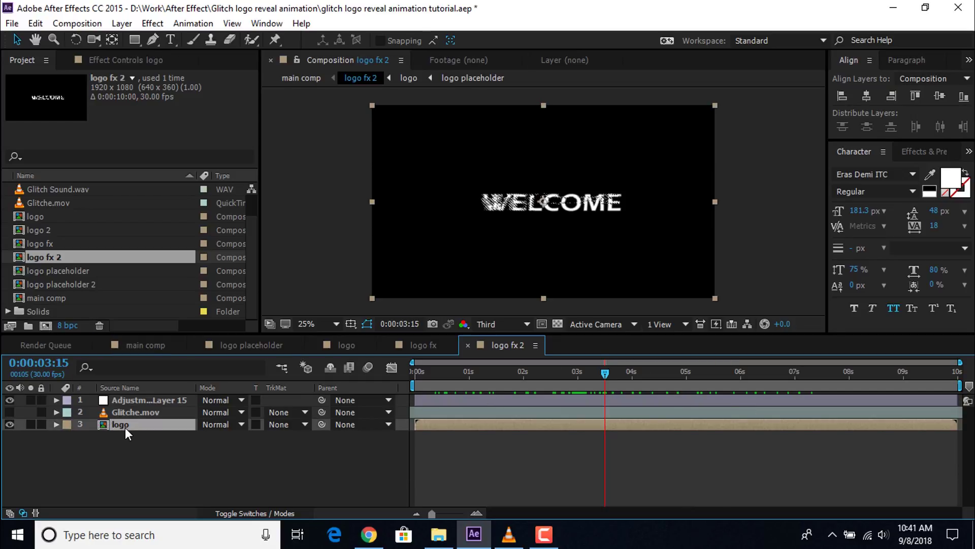
pyautogui.click(39, 231)
pyautogui.moveTo(20, 235); pyautogui.dragTo(120, 424)
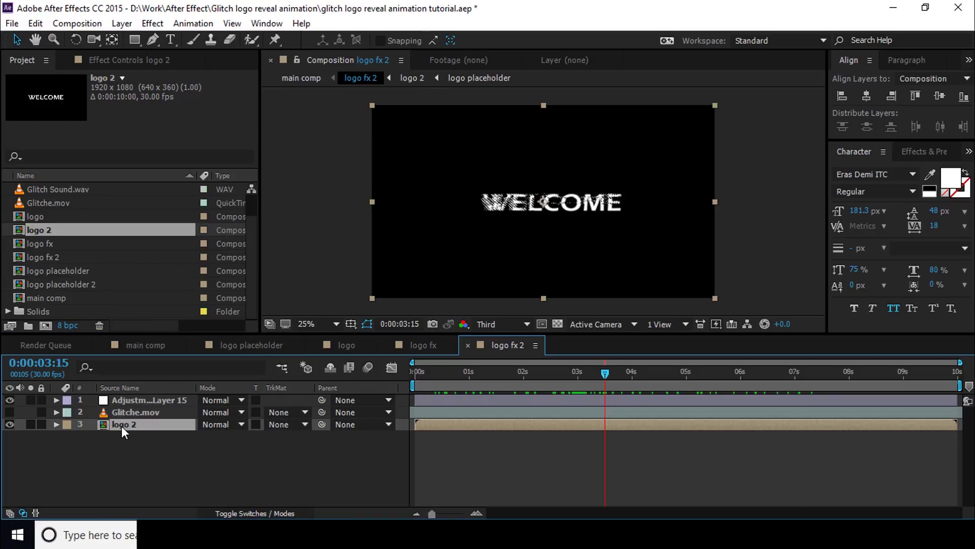
# Step: Open the logo 2 composition and replace its logo placeholder layer with logo placeholder 2
pyautogui.doubleClick(121, 426)
pyautogui.click(130, 412)
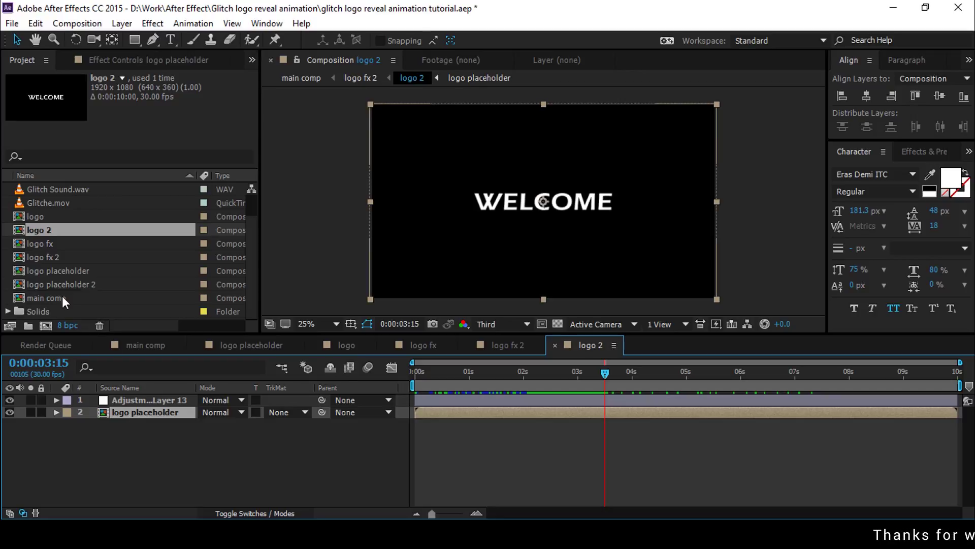
pyautogui.click(34, 285)
pyautogui.moveTo(18, 284); pyautogui.dragTo(130, 413)
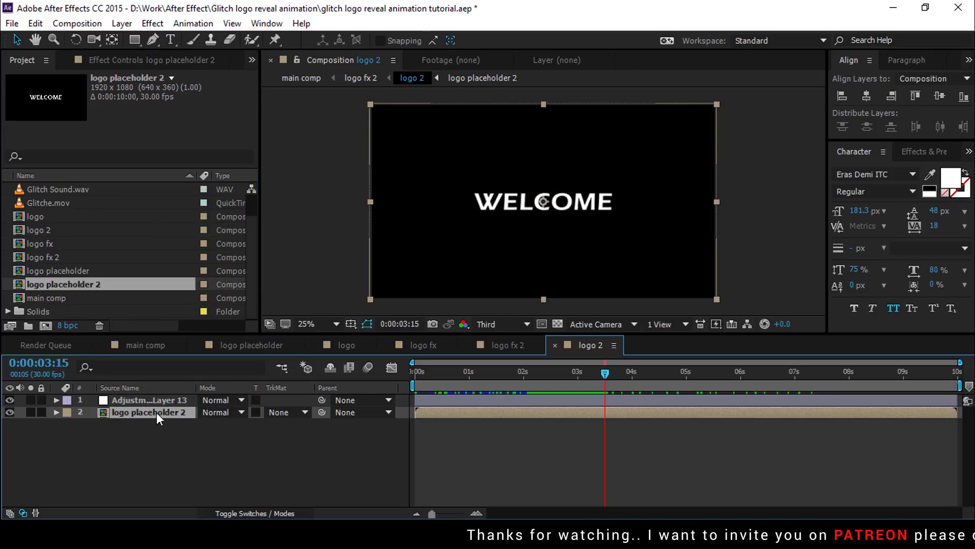
# Step: Open the logo placeholder 2 composition and hide its welcome text layer
pyautogui.doubleClick(156, 412)
pyautogui.click(120, 401)
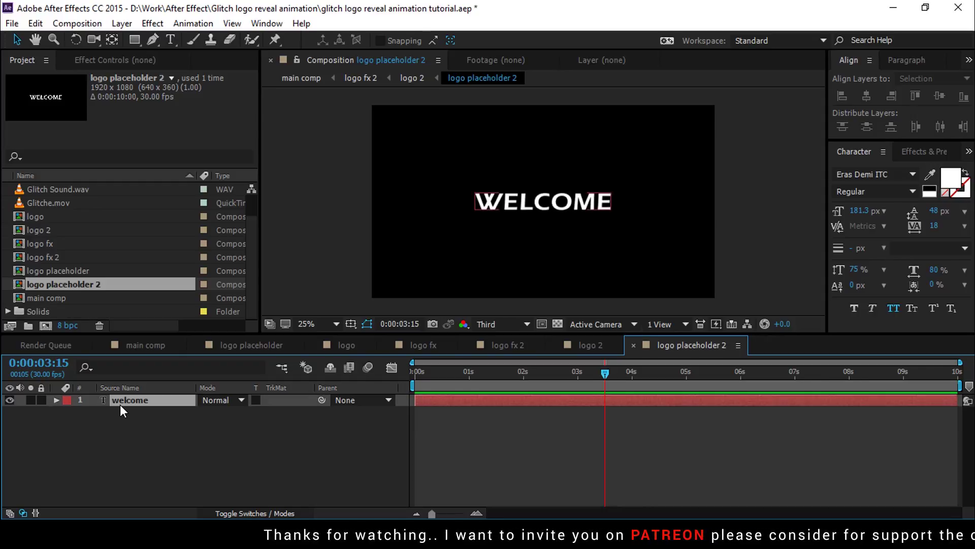
pyautogui.click(10, 399)
pyautogui.click(88, 443)
# Step: Add effect-for-you.png above the welcome text in logo placeholder 2 and centre it horizontally in the composition
pyautogui.scroll(2, 42, 240)
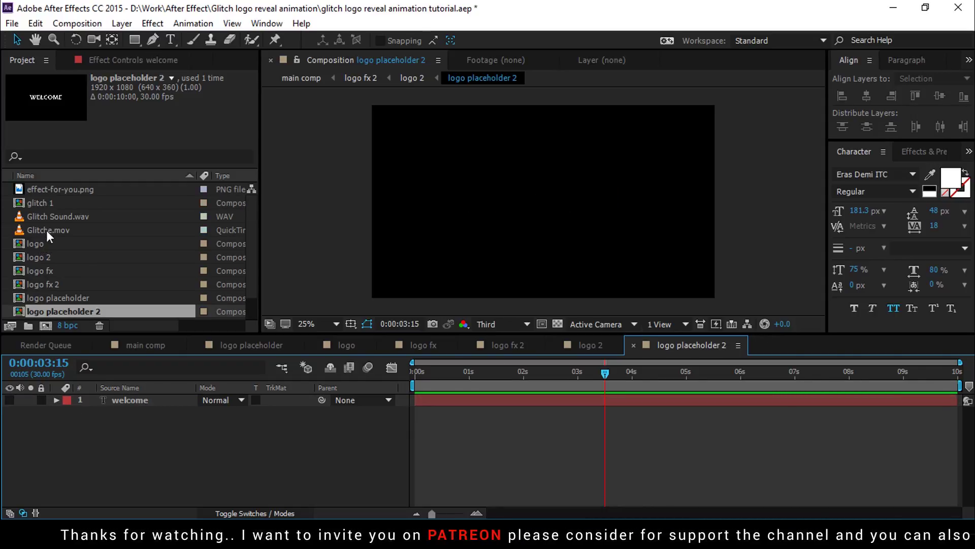
pyautogui.click(19, 189)
pyautogui.moveTo(18, 189); pyautogui.dragTo(138, 395)
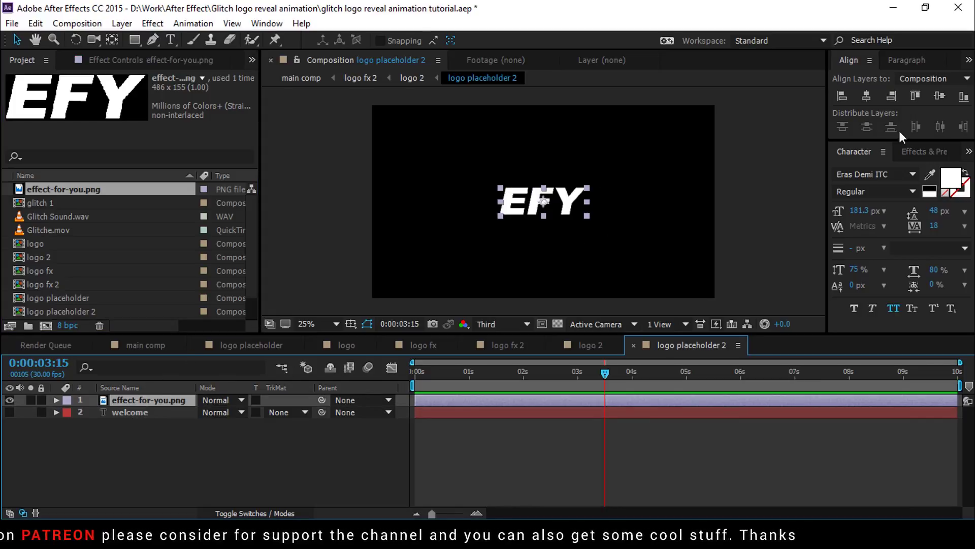
pyautogui.click(870, 95)
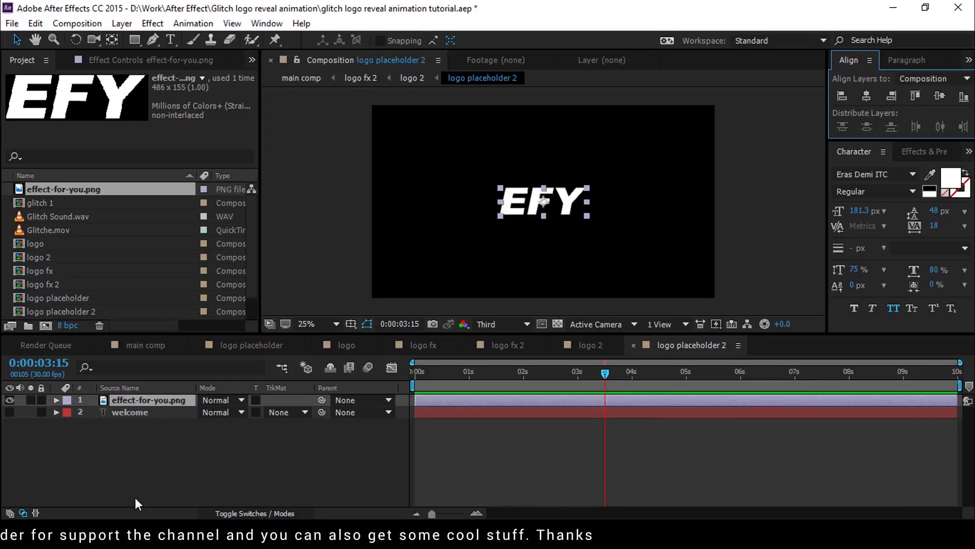
pyautogui.click(178, 463)
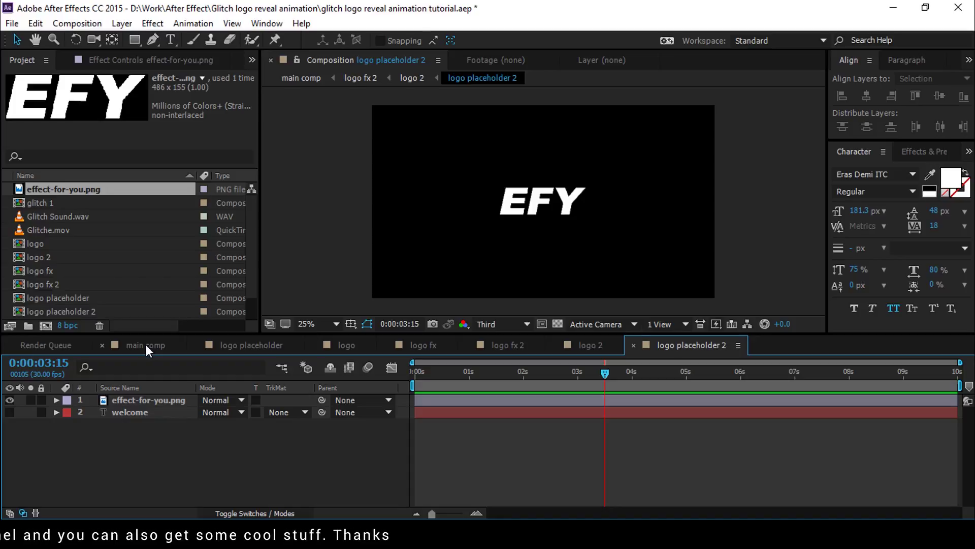
# Step: Return to the main comp and create an adjustment layer above all its layers
pyautogui.click(146, 345)
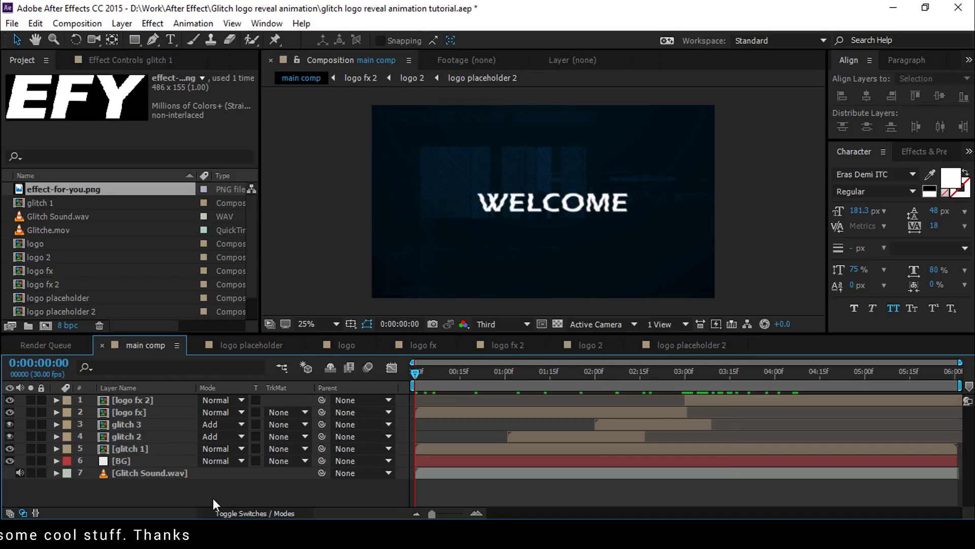
pyautogui.rightClick(267, 494)
pyautogui.moveTo(374, 359)
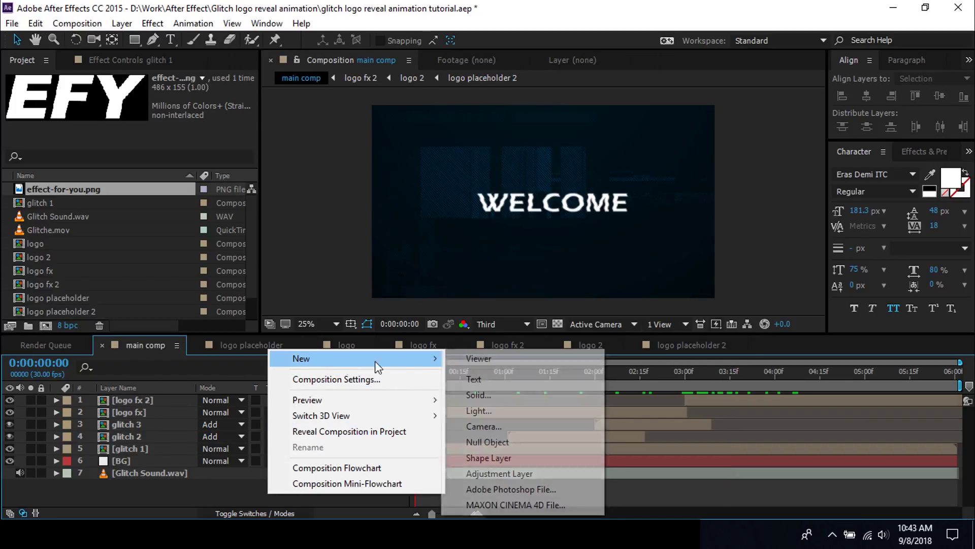
pyautogui.click(496, 476)
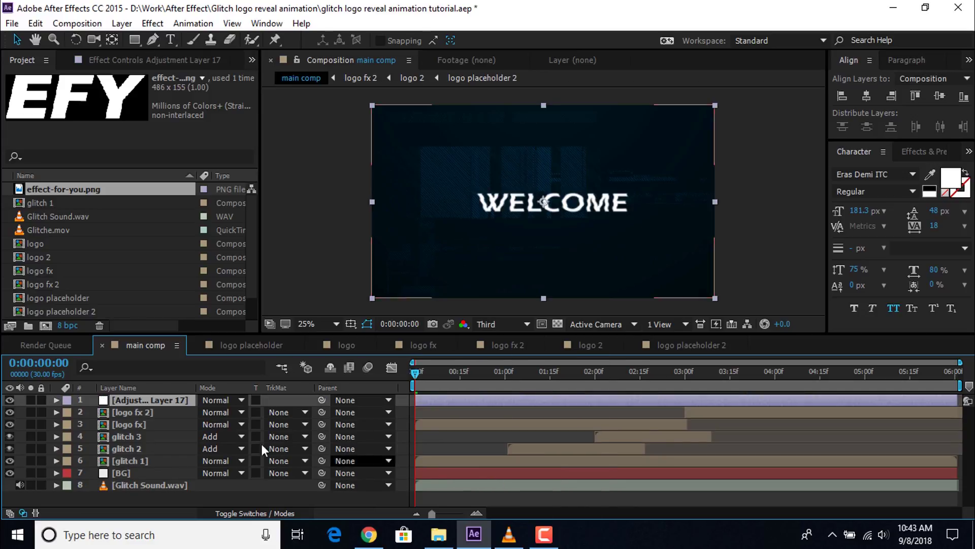
# Step: Apply the Optics Compensation effect to the new adjustment layer above all layers in the main comp
pyautogui.hotkey('ctrl', 'space')
pyautogui.write('op')
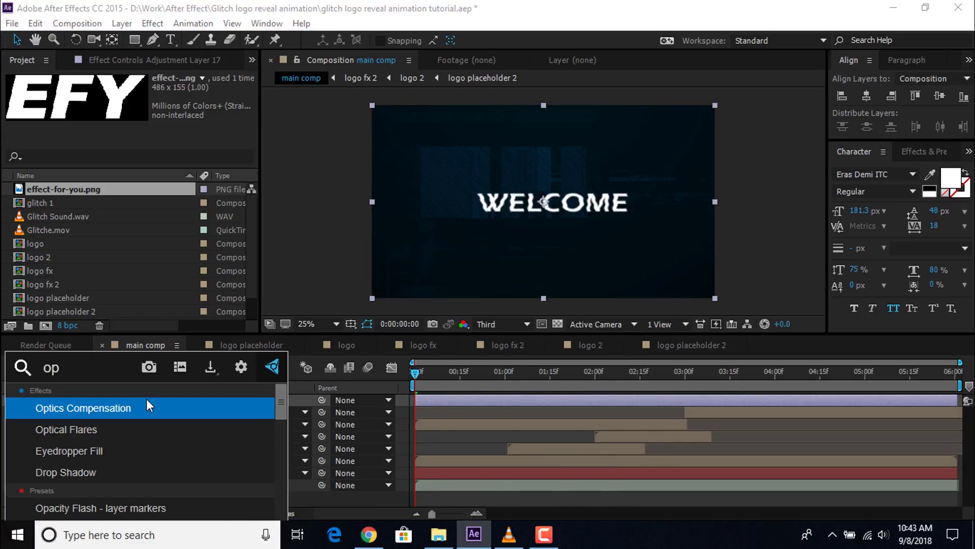
pyautogui.click(144, 409)
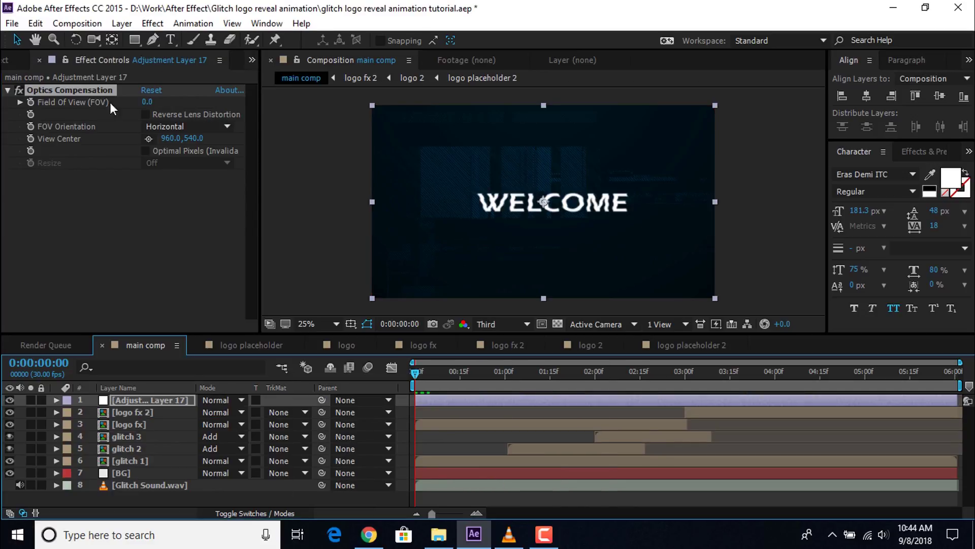
# Step: Turn on Reverse Lens Distortion, keyframe Field Of View at 127.5 at the start, and set View Center to 1004, 540
pyautogui.click(145, 115)
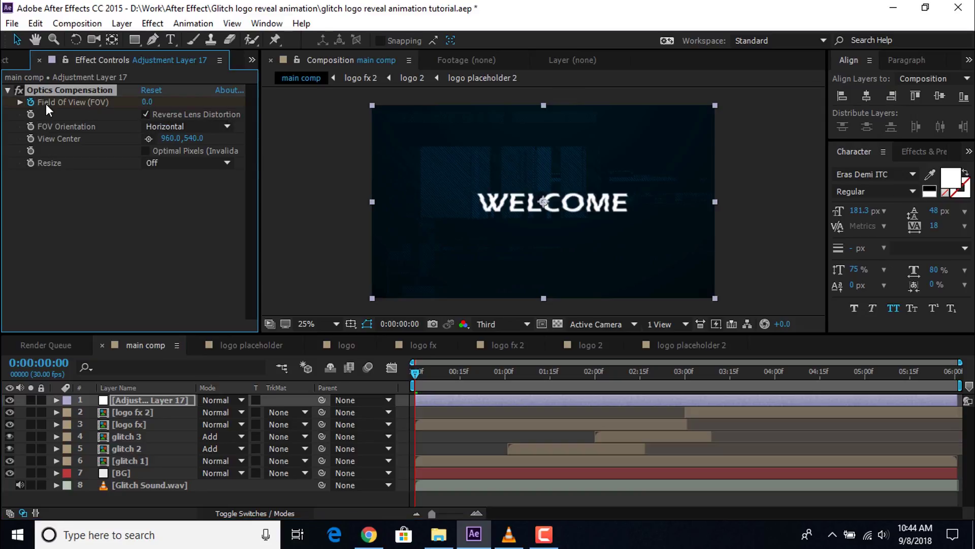
pyautogui.moveTo(147, 102); pyautogui.dragTo(335, 100)
pyautogui.moveTo(170, 141); pyautogui.dragTo(199, 140)
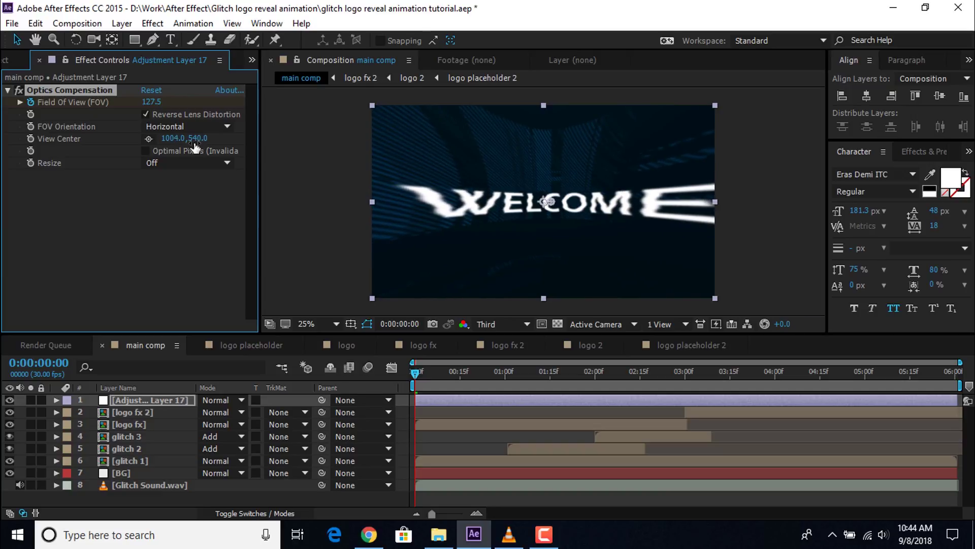
# Step: Keyframe the Optics Compensation Field Of View back to 0 one frame after the start
pyautogui.press('space')
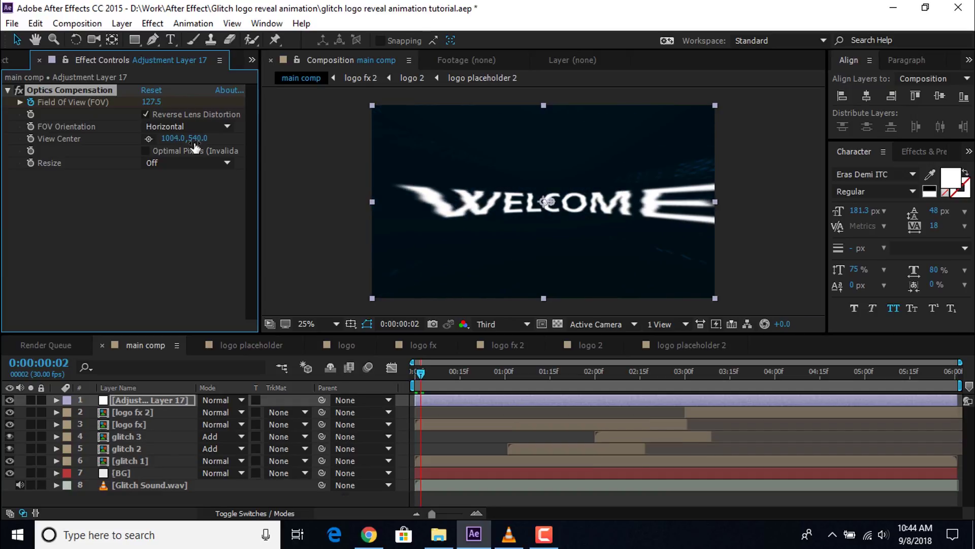
pyautogui.press('u')
pyautogui.click(147, 101)
pyautogui.write('0')
pyautogui.press('Return')
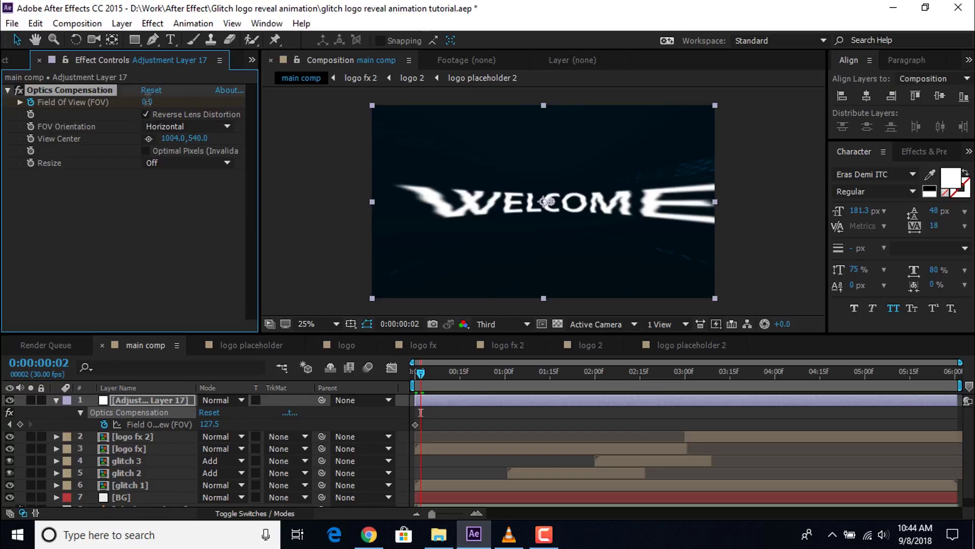
# Step: Add a second distortion burst with Field Of View keyframes of 0 at frame 7, 125.6 at frame 8 and 0 at frame 9
pyautogui.press('=')
pyautogui.press('=')
pyautogui.moveTo(422, 382); pyautogui.dragTo(498, 379)
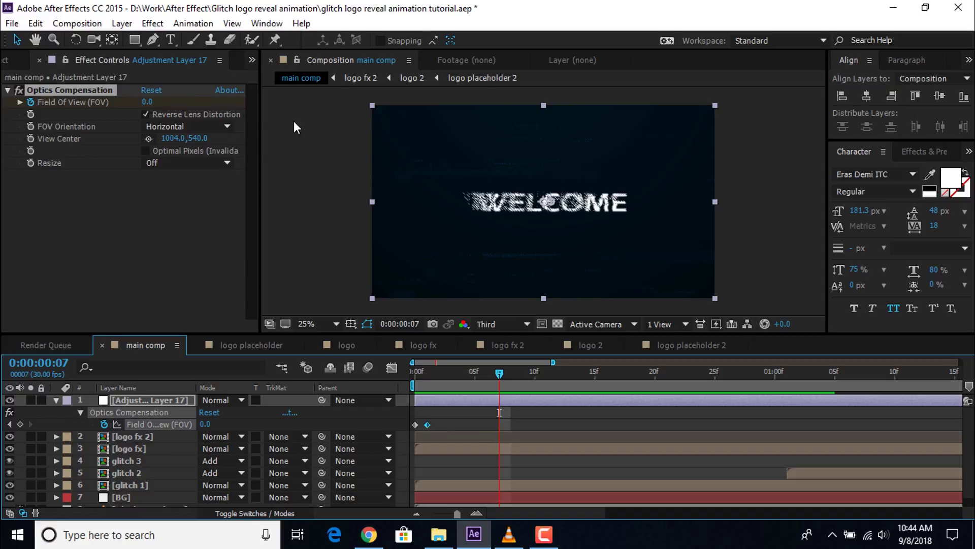
pyautogui.click(20, 424)
pyautogui.press('pagedown')
pyautogui.moveTo(147, 101); pyautogui.dragTo(264, 109)
pyautogui.moveTo(150, 101); pyautogui.dragTo(182, 102)
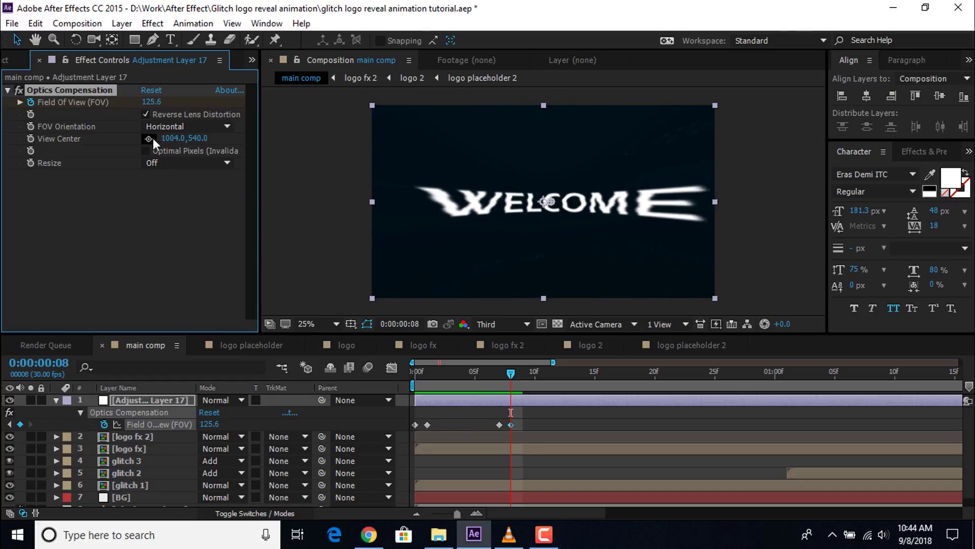
pyautogui.press('pagedown')
pyautogui.click(152, 102)
pyautogui.write('0')
pyautogui.press('Return')
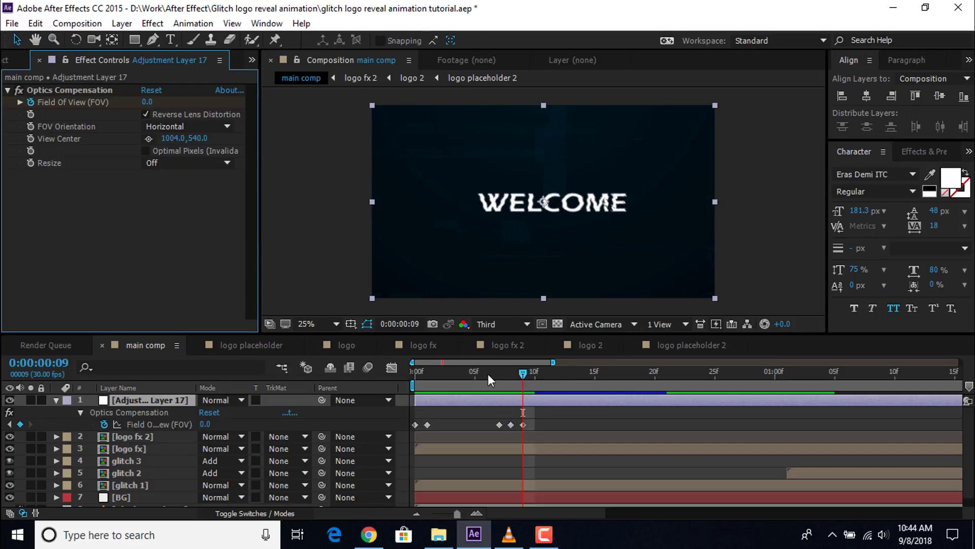
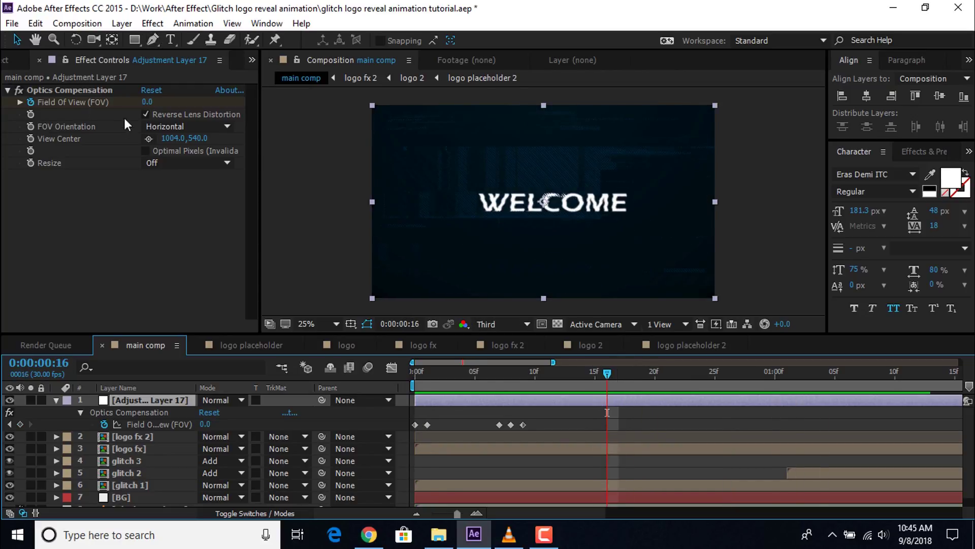
# Step: Add a third distortion burst with Field Of View keyframes of 0 at frame 16, 130 at frame 17 and 0 at frame 18
pyautogui.moveTo(147, 102); pyautogui.dragTo(175, 101)
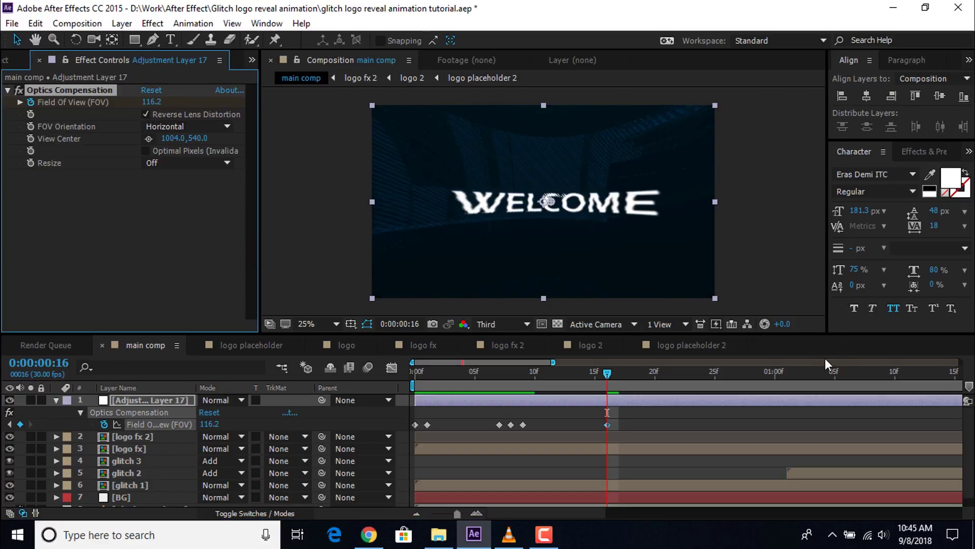
pyautogui.press('pagedown')
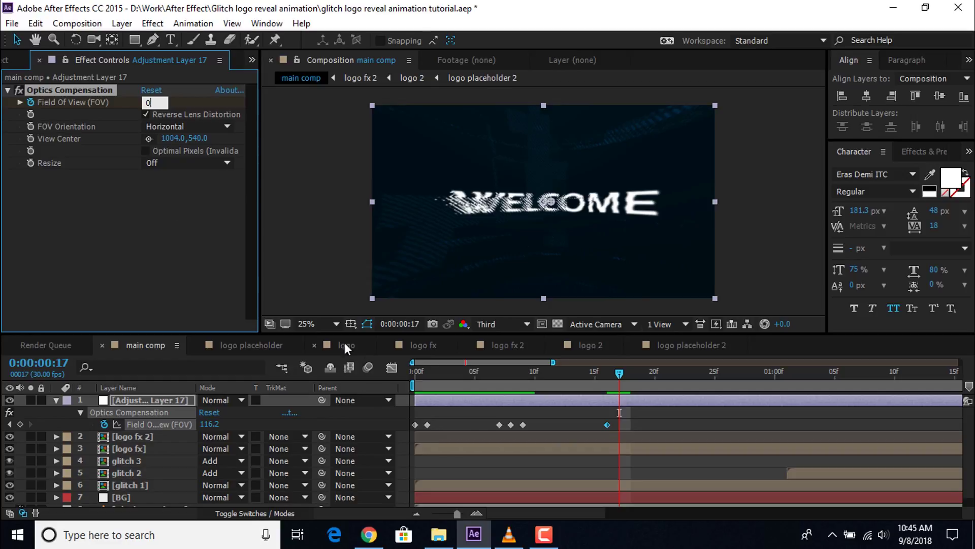
pyautogui.press('Return')
pyautogui.click(198, 270)
pyautogui.press('pagedown')
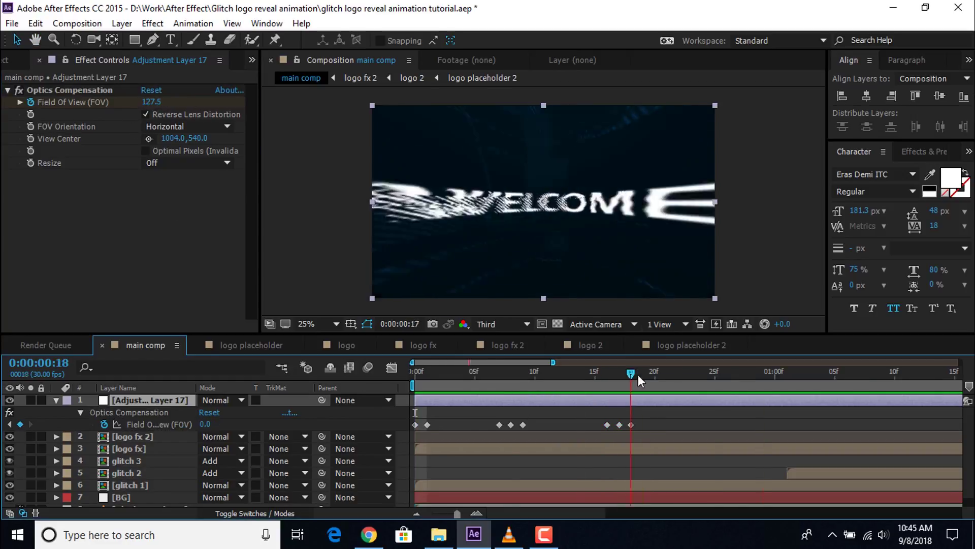
# Step: Keyframe another Field Of View burst around the two-second mark, ending at 0
pyautogui.press('-')
pyautogui.click(772, 374)
pyautogui.hotkey('ctrl', 'v')
pyautogui.press('pagedown')
pyautogui.click(147, 102)
pyautogui.write('0')
pyautogui.press('Return')
# Step: Keyframe a Field Of View burst at the switch to the EFY logo, with 142.9 at three seconds and 0 at 0:00:03:01
pyautogui.press('-')
pyautogui.click(683, 373)
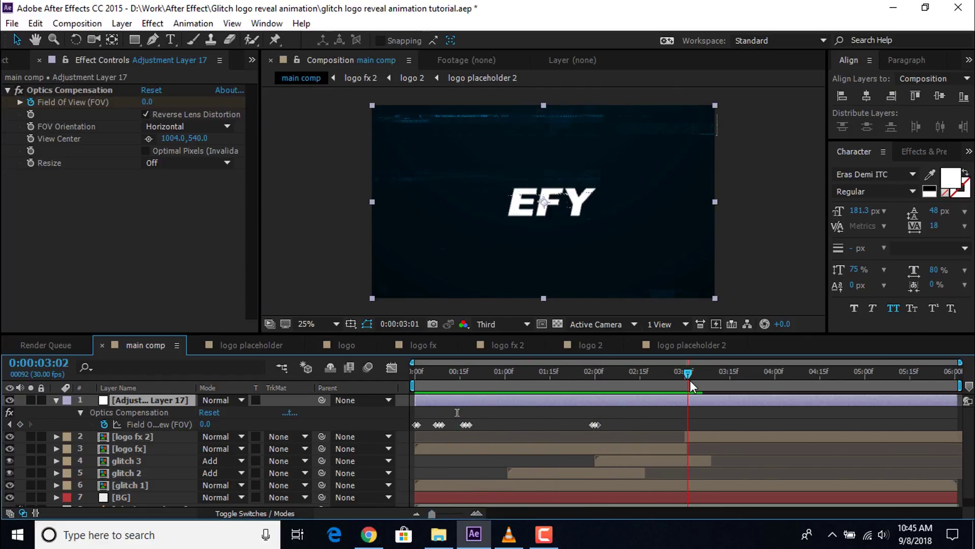
pyautogui.hotkey('ctrl', 'v')
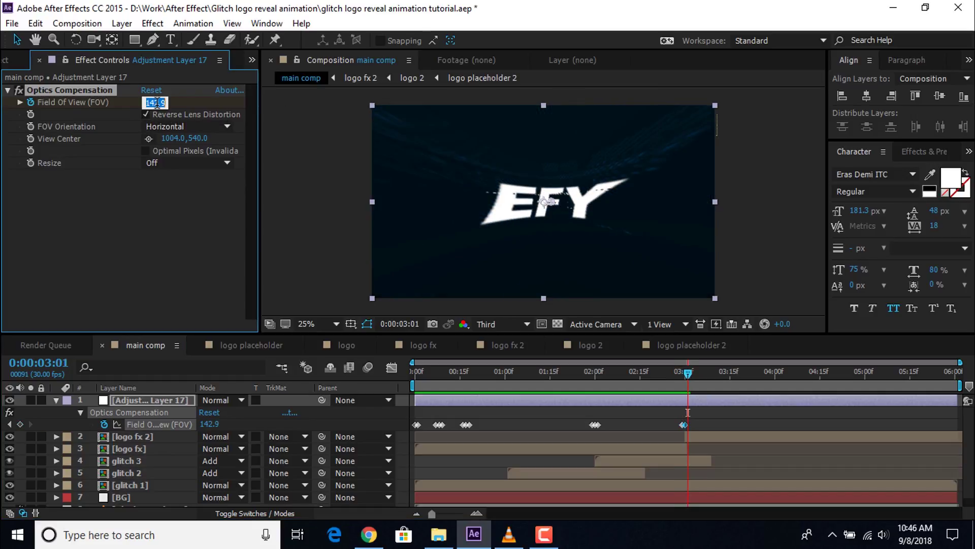
pyautogui.press('pageup')
pyautogui.press('pageup')
pyautogui.press('space')
# Step: Keyframe a closing Field Of View burst near the end, with 111.8 just before 0:00:05:27 and 0 at 0:00:05:27
pyautogui.click(948, 377)
pyautogui.hotkey('ctrl', 'v')
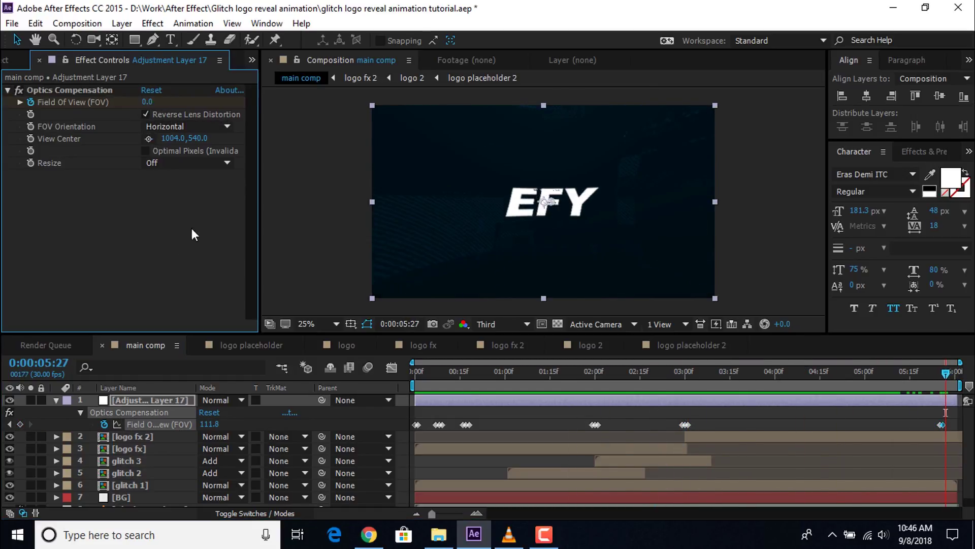
pyautogui.press('pagedown')
# Step: Create another adjustment layer on top of the main comp and apply the Invert effect to it
pyautogui.press('Home')
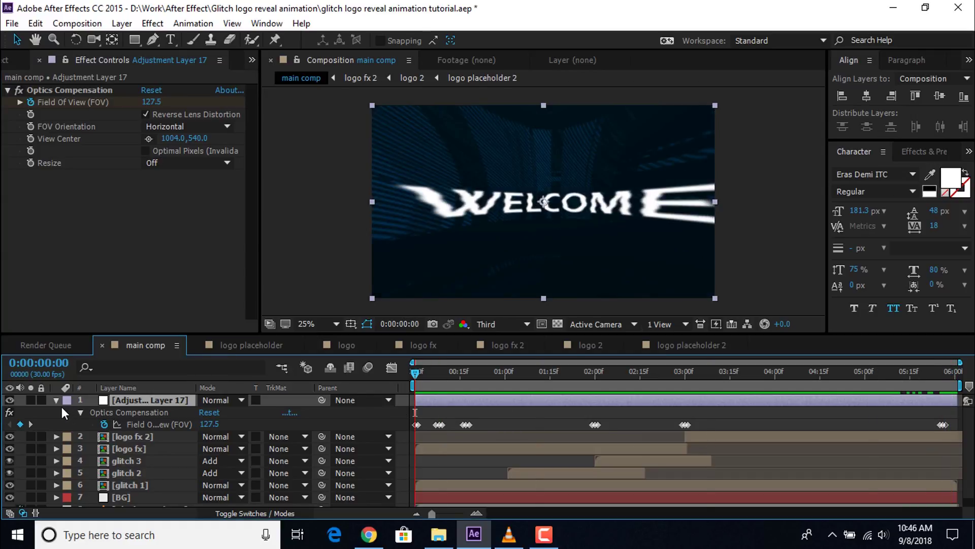
pyautogui.rightClick(325, 218)
pyautogui.moveTo(418, 226)
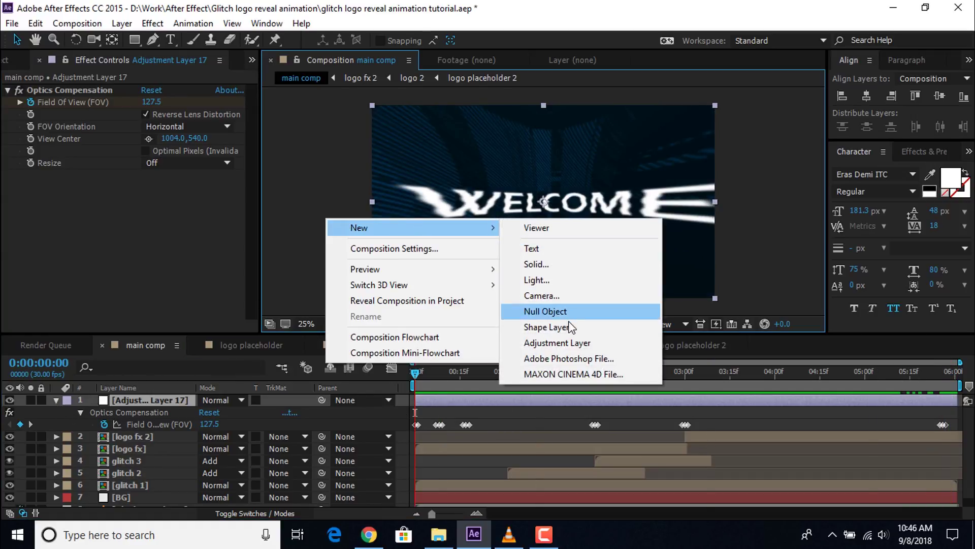
pyautogui.click(568, 341)
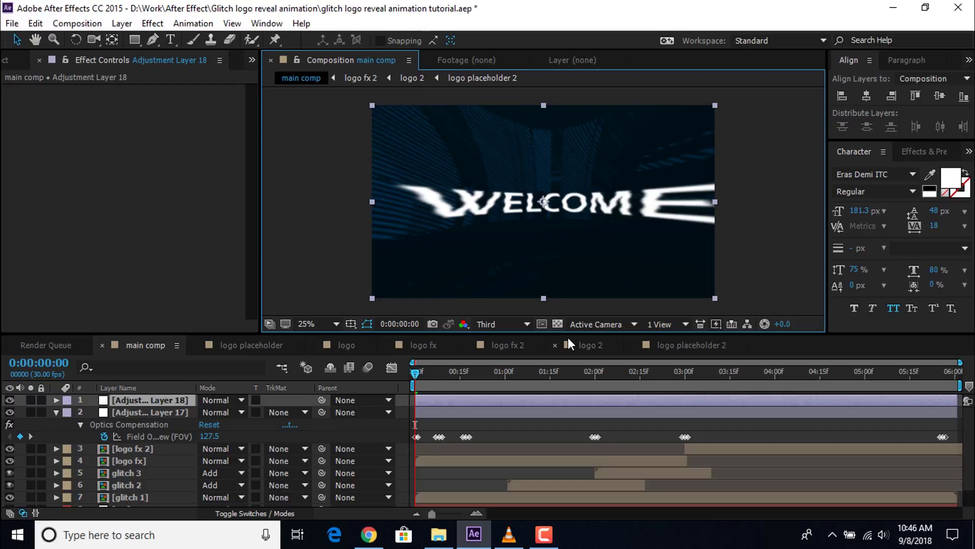
pyautogui.hotkey('ctrl', 'space')
pyautogui.write('inv')
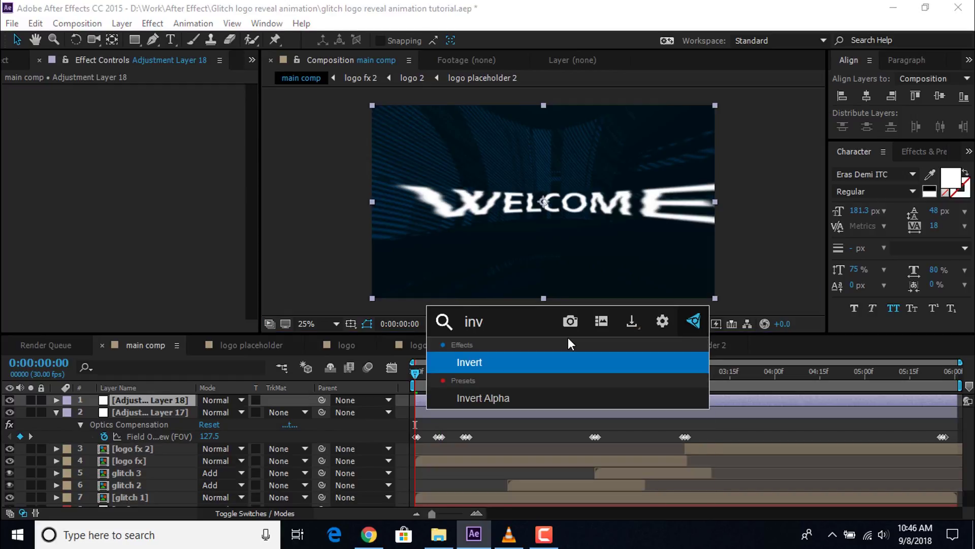
pyautogui.click(484, 364)
# Step: Keyframe Invert's Blend With Original at 0% at the start and 100% one frame later, and preview the flash
pyautogui.click(477, 513)
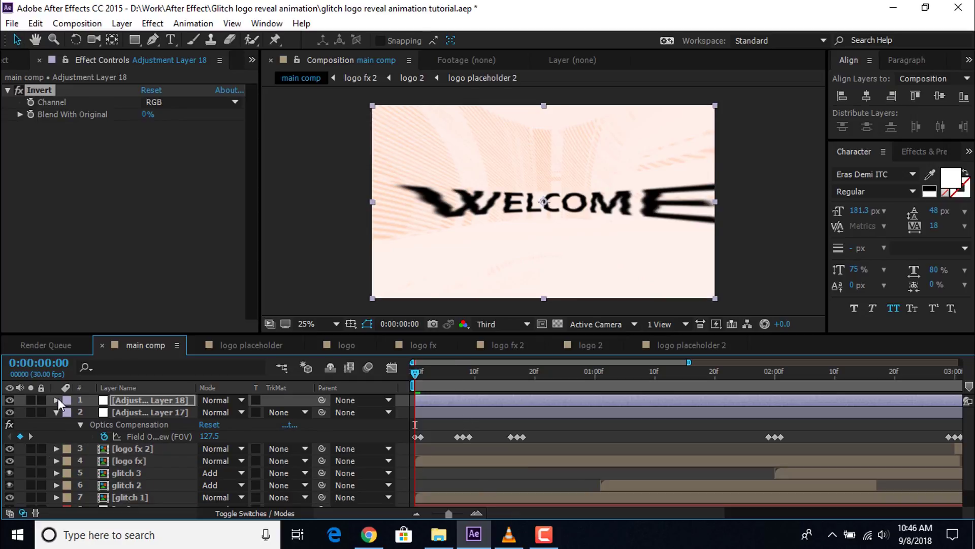
pyautogui.click(31, 122)
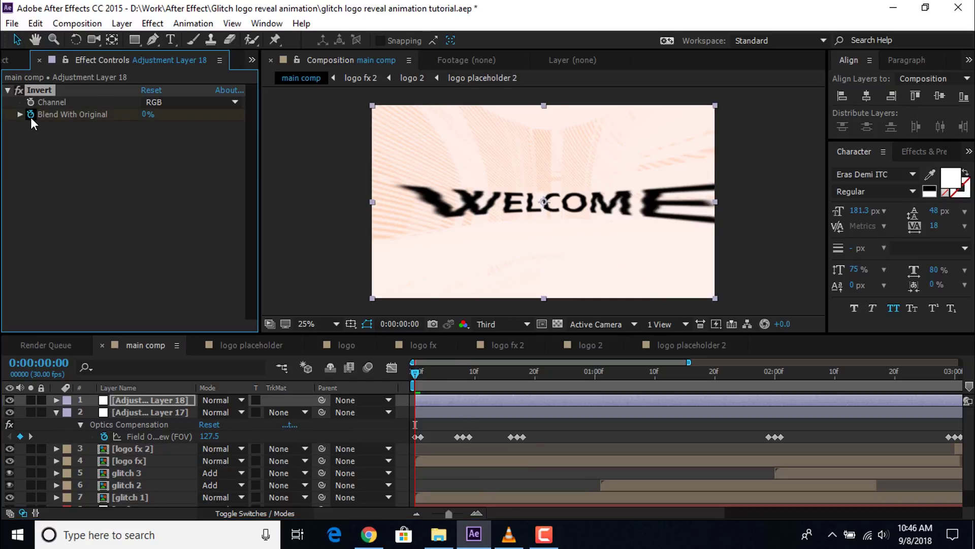
pyautogui.press('u')
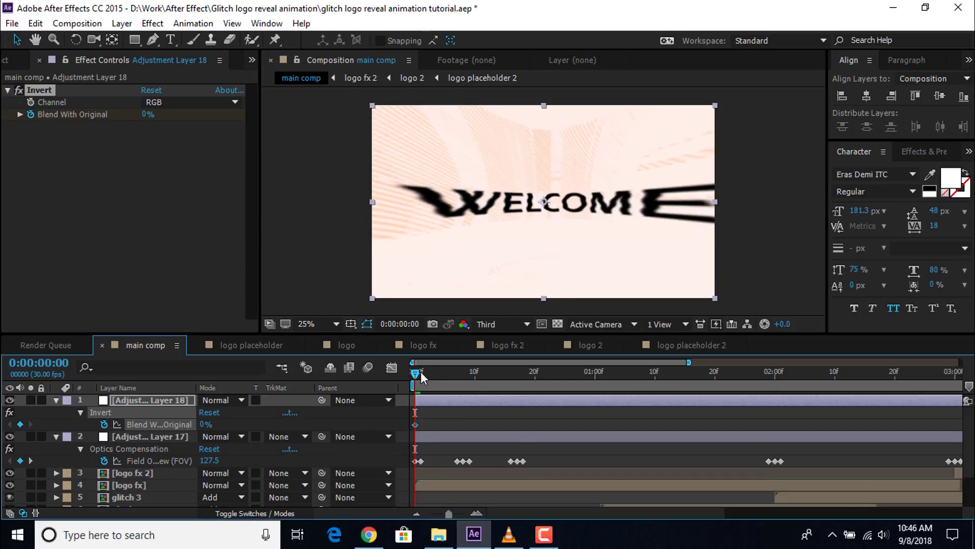
pyautogui.click(422, 370)
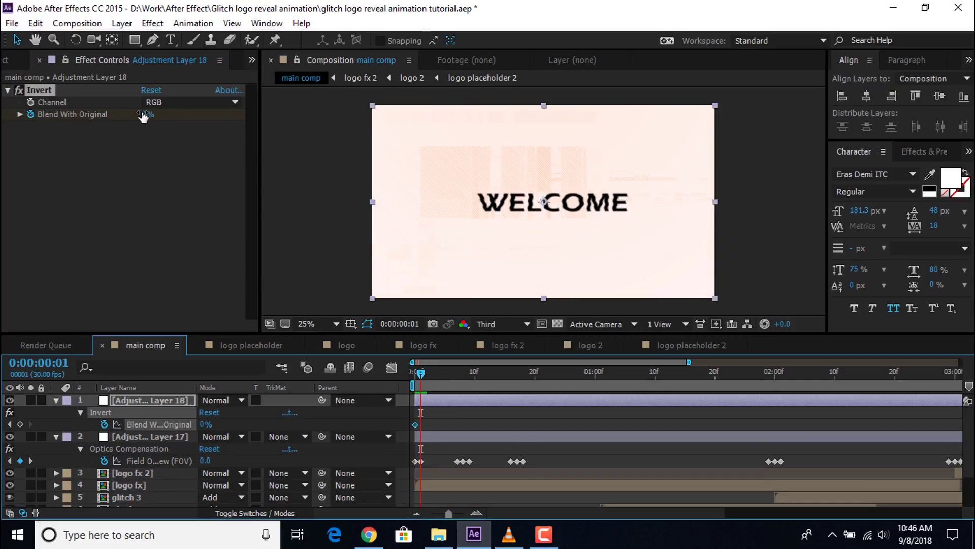
pyautogui.moveTo(144, 116); pyautogui.dragTo(822, 112)
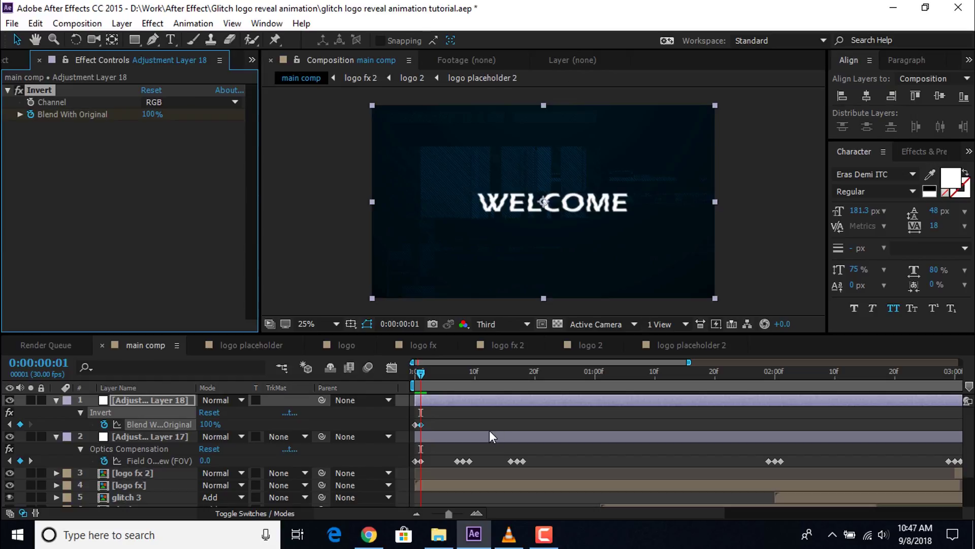
pyautogui.click(419, 371)
pyautogui.press('space')
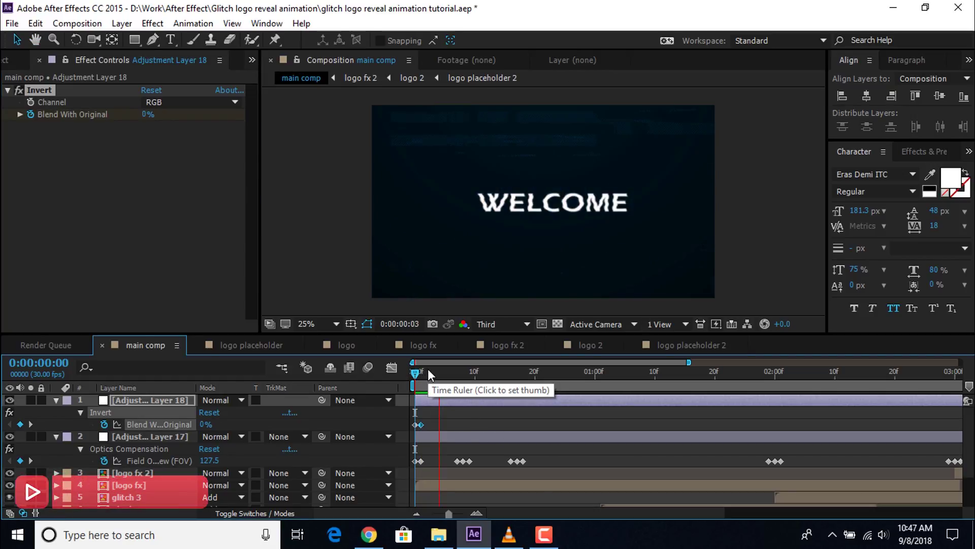
# Step: Add a second inversion flash with Blend With Original keyframes of 100% at frame 7, 0% at frame 8 and 96% at frame 9
pyautogui.moveTo(466, 374); pyautogui.dragTo(457, 376)
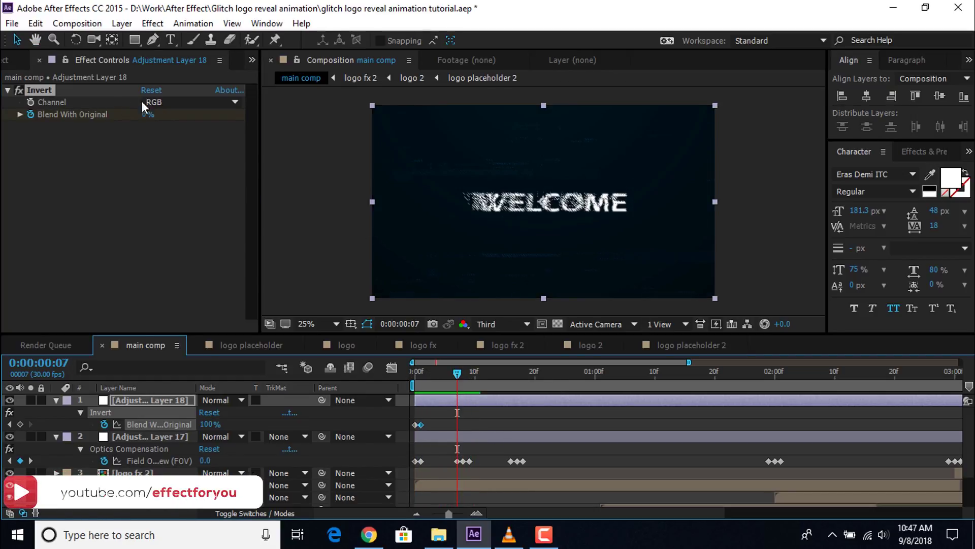
pyautogui.click(20, 424)
pyautogui.press('pagedown')
pyautogui.moveTo(155, 119); pyautogui.dragTo(24, 153)
pyautogui.press('pagedown')
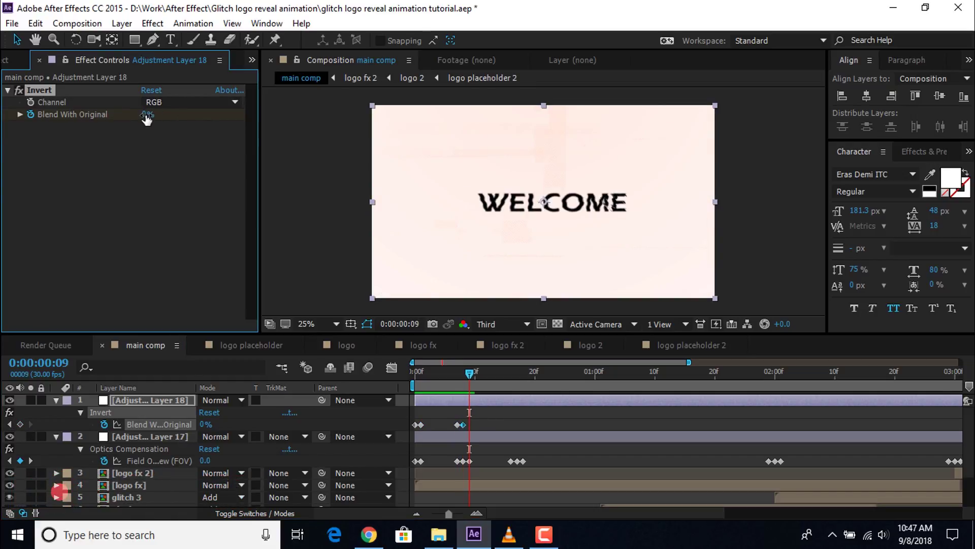
pyautogui.moveTo(147, 119); pyautogui.dragTo(193, 120)
# Step: Add a third inversion flash with Blend With Original keyframes of 96% at frame 16, 0% at frame 17 and 100% at frame 18
pyautogui.moveTo(470, 373); pyautogui.dragTo(511, 374)
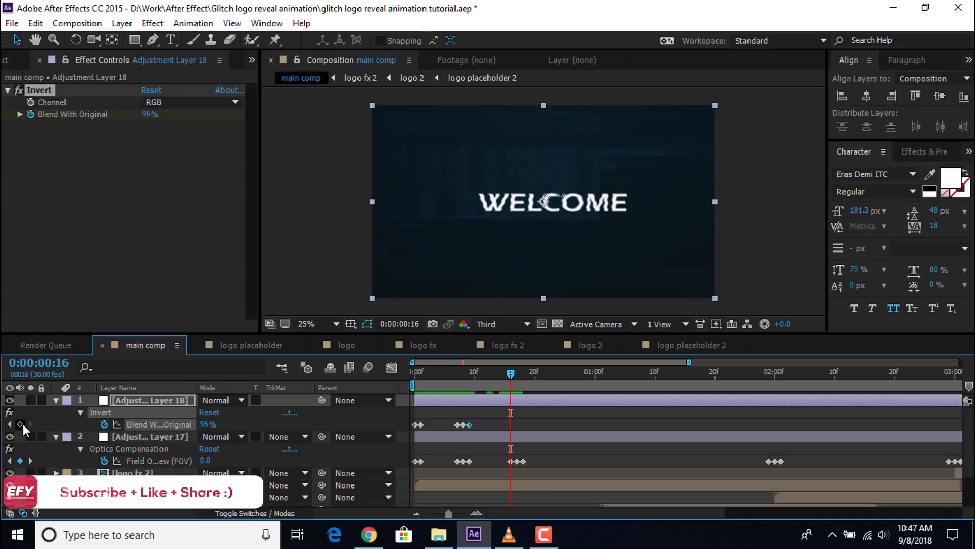
pyautogui.press('pagedown')
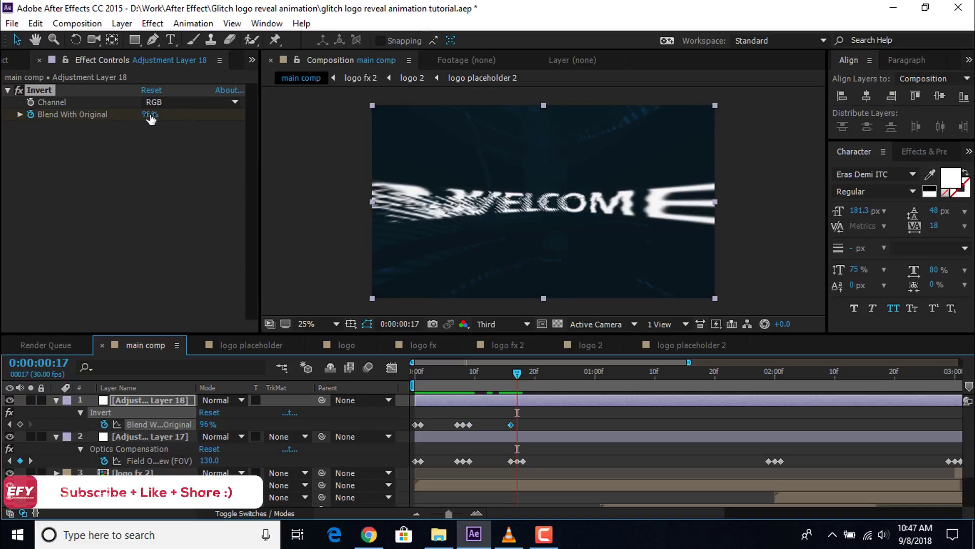
pyautogui.press('pagedown')
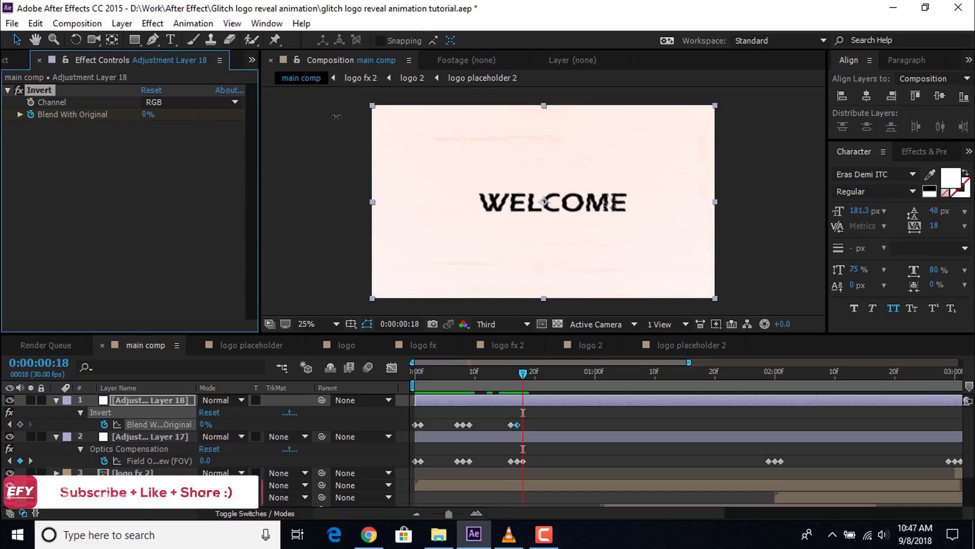
pyautogui.press('pageup')
pyautogui.press('pageup')
pyautogui.press('pageup')
pyautogui.press('pageup')
pyautogui.press('space')
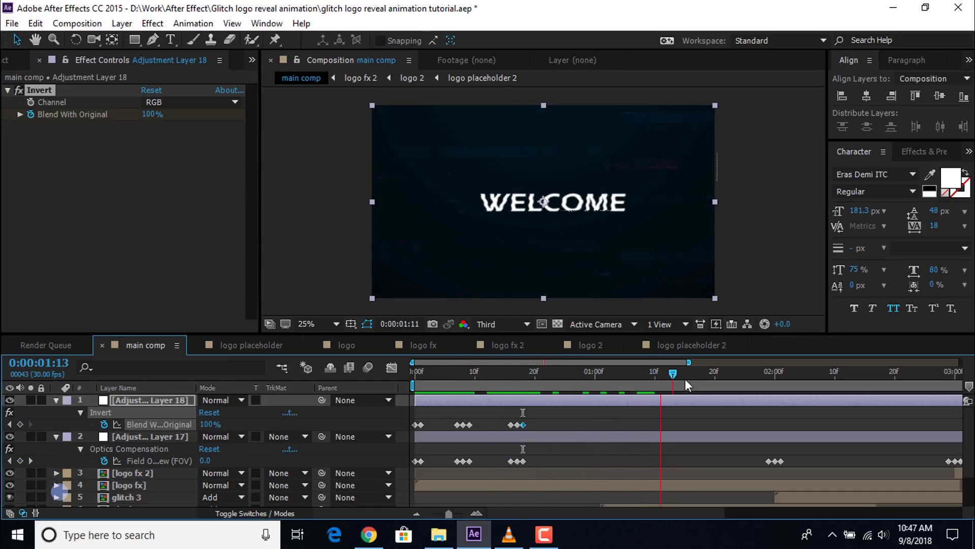
# Step: Add an inversion flash around two seconds, starting with a 100% Blend With Original keyframe at 0:00:01:29
pyautogui.moveTo(749, 383); pyautogui.dragTo(768, 386)
pyautogui.click(21, 425)
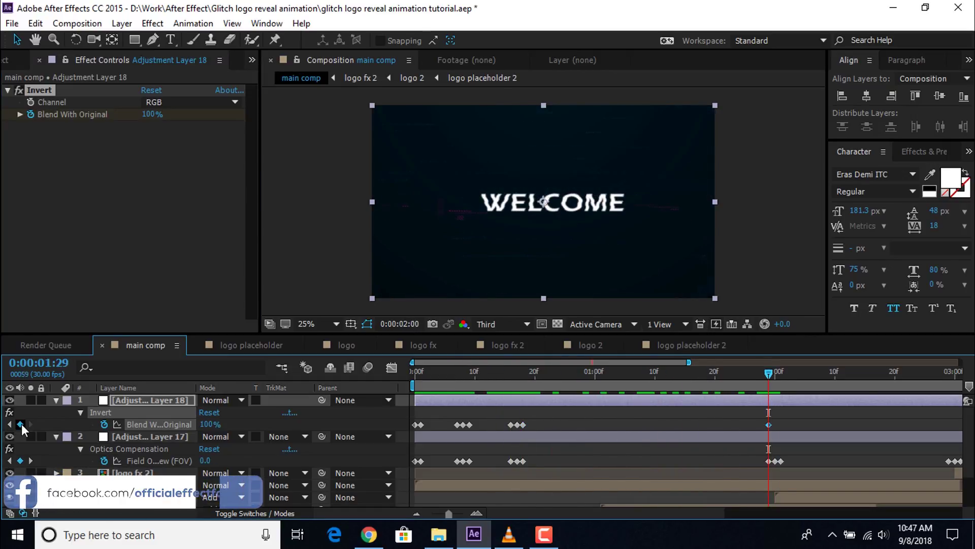
pyautogui.hotkey('ctrl', 'v')
pyautogui.press('pagedown')
pyautogui.press('pagedown')
# Step: Add an inversion flash matching the optics burst at the EFY logo switch, returning Blend With Original to 100% at 0:00:03:01
pyautogui.moveTo(684, 513); pyautogui.dragTo(805, 513)
pyautogui.press('k')
pyautogui.click(20, 424)
pyautogui.press('pagedown')
pyautogui.hotkey('ctrl', 'v')
pyautogui.press('pagedown')
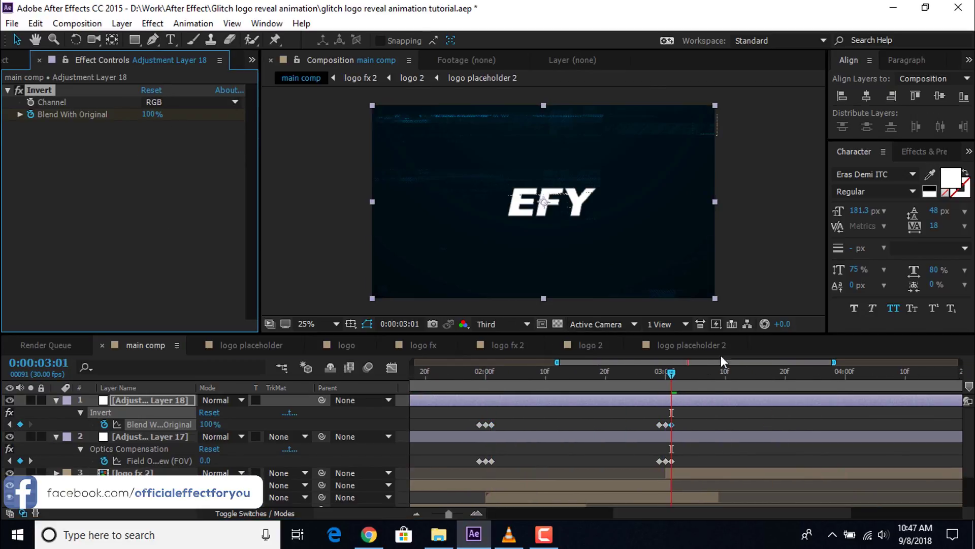
# Step: Add an inversion flash to the Blend With Original keyframes, matching the optics burst that starts at 0:00:05:25
pyautogui.moveTo(737, 514); pyautogui.dragTo(766, 511)
pyautogui.press('k')
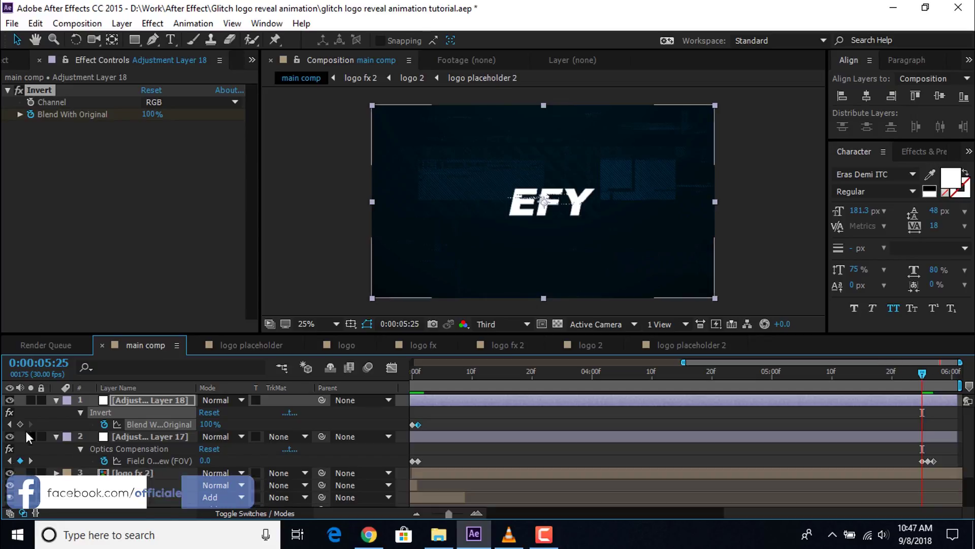
pyautogui.press('pagedown')
pyautogui.hotkey('ctrl', 'v')
pyautogui.press('pagedown')
# Step: Play back the main comp from the start to check the flashes and collapse the two adjustment layers
pyautogui.click(417, 513)
pyautogui.press('Home')
pyautogui.press('space')
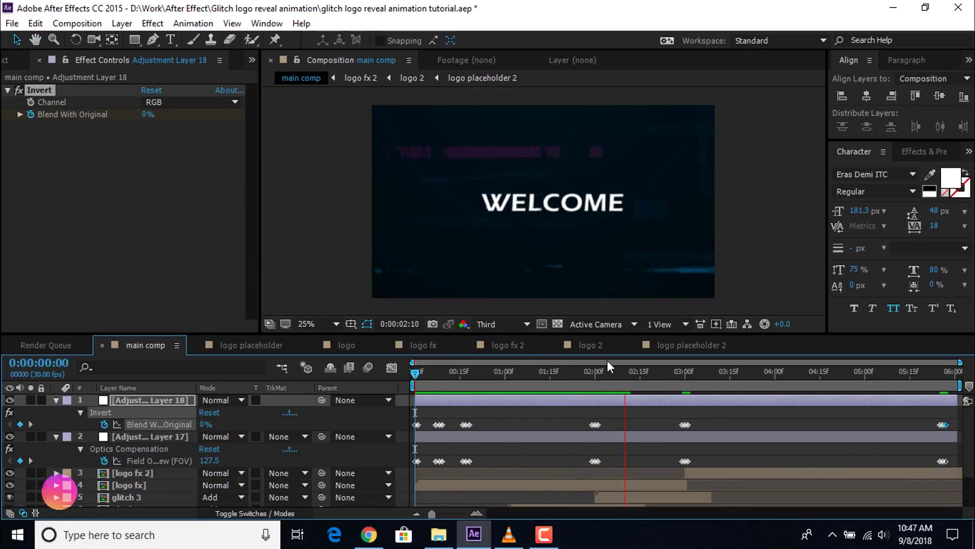
pyautogui.press('space')
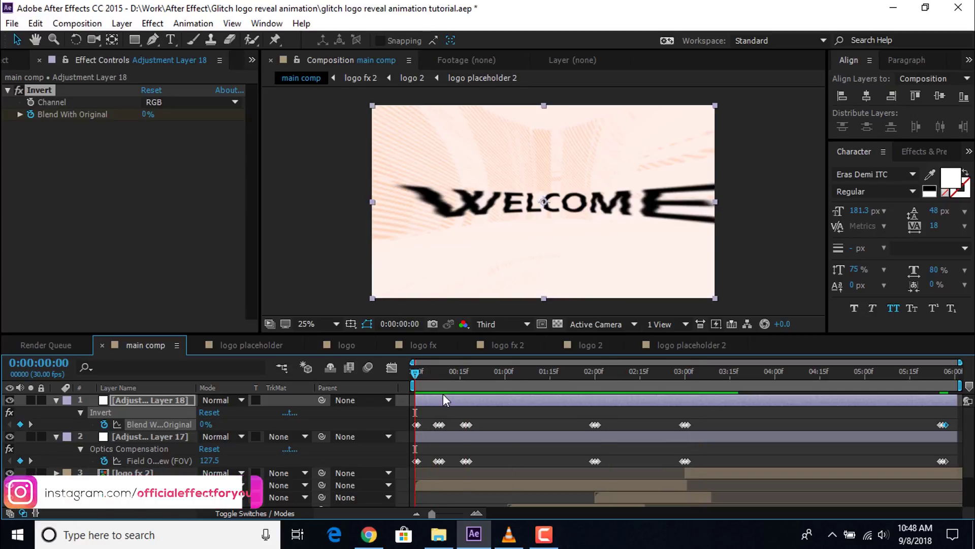
pyautogui.click(55, 436)
pyautogui.click(55, 400)
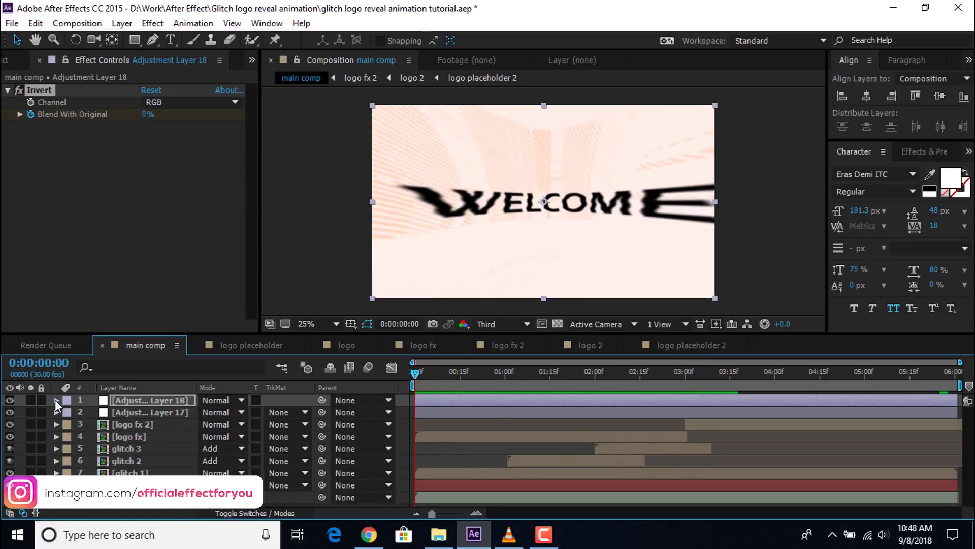
# Step: Create a new composition named RGB and place the main comp in it as a layer
pyautogui.click(21, 60)
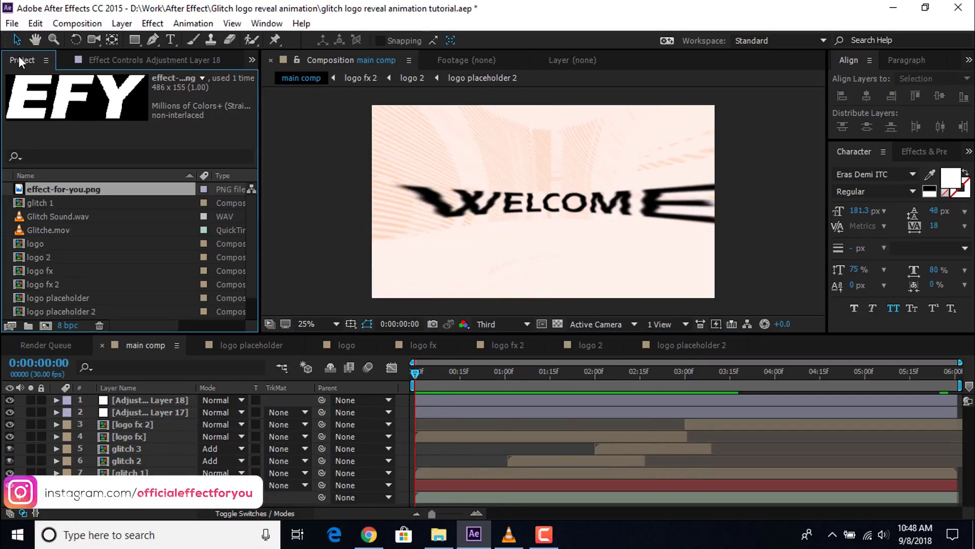
pyautogui.click(46, 325)
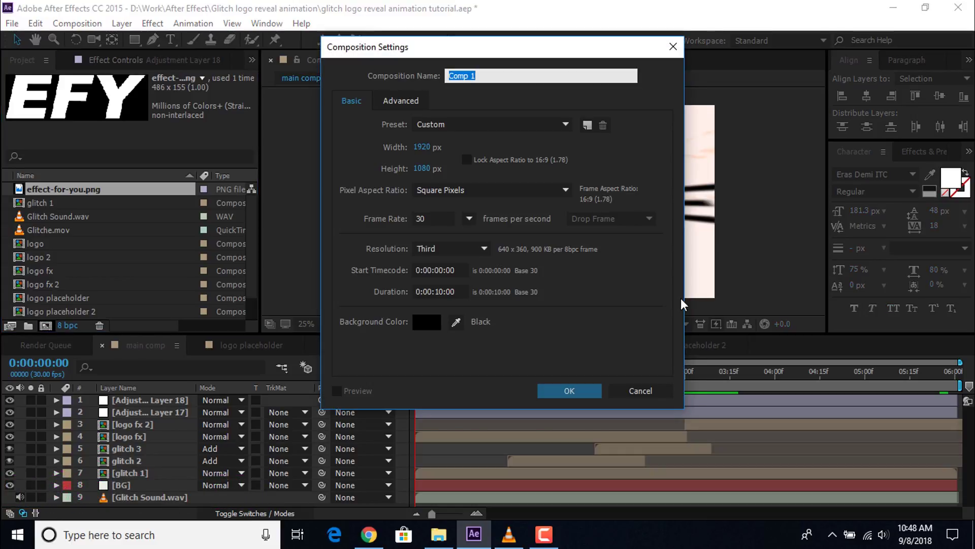
pyautogui.write('RGB')
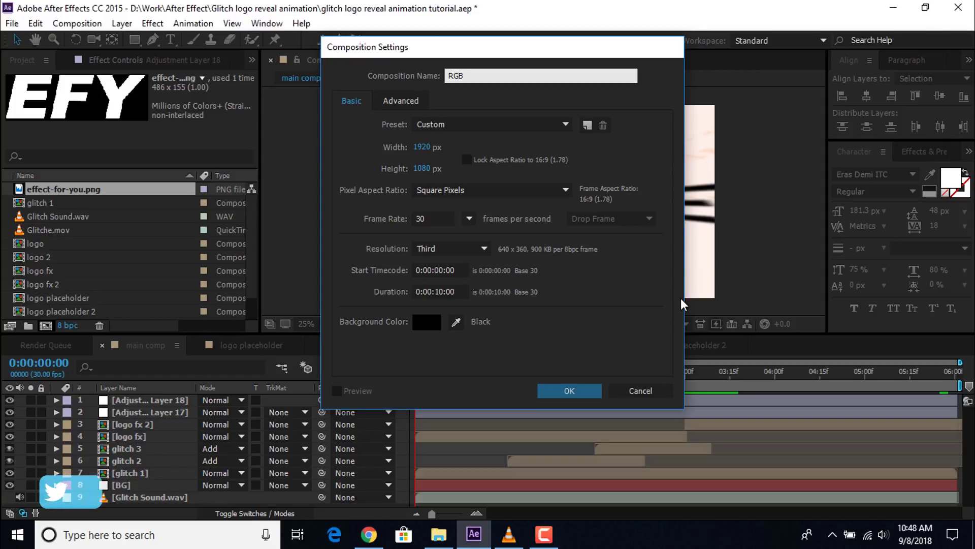
pyautogui.press('Return')
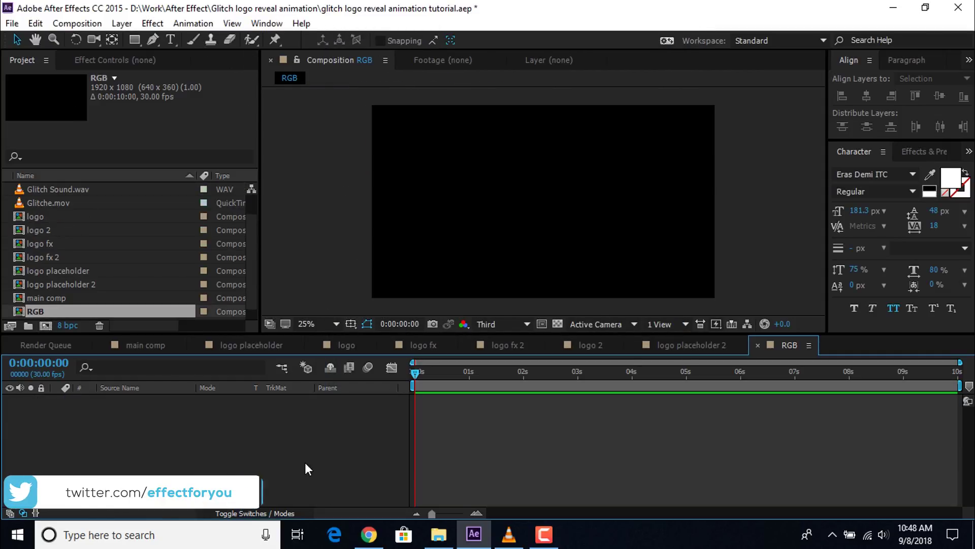
pyautogui.click(25, 298)
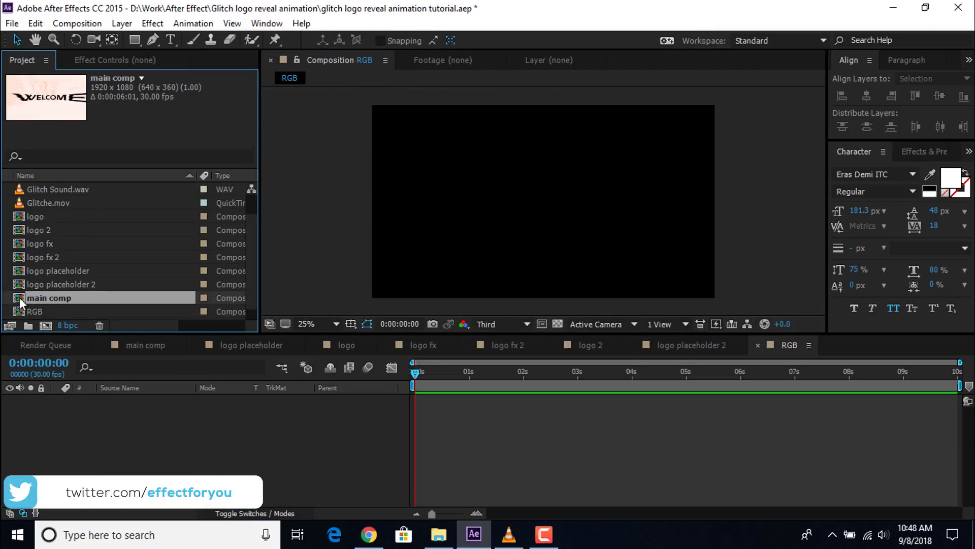
pyautogui.moveTo(16, 297); pyautogui.dragTo(113, 440)
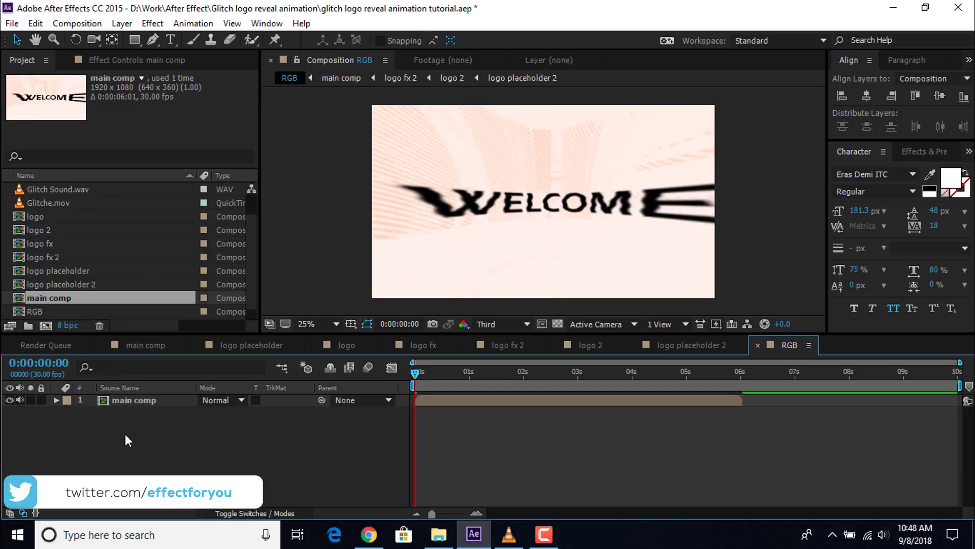
# Step: Duplicate the main comp layer three times and hide the bottommost copy
pyautogui.hotkey('ctrl', 'd')
pyautogui.hotkey('ctrl', 'd')
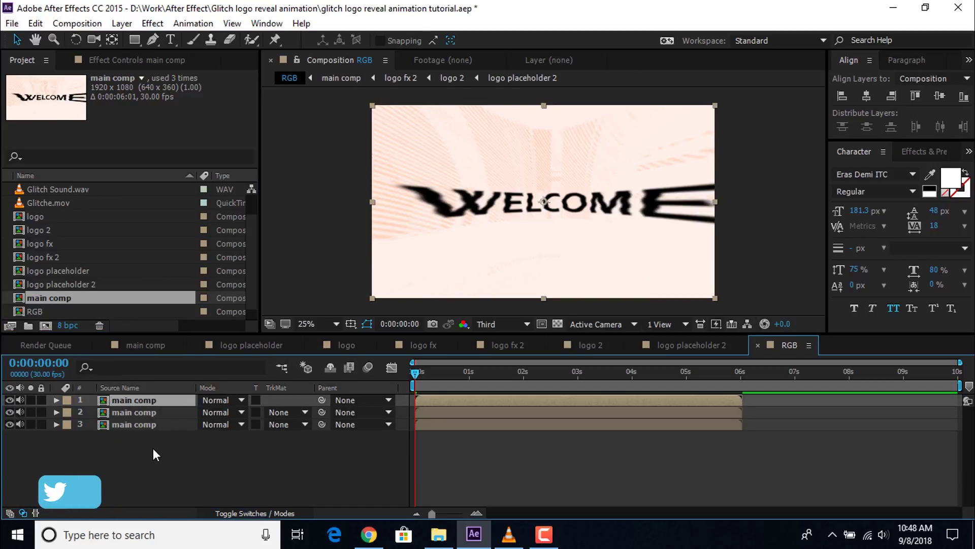
pyautogui.hotkey('ctrl', 'd')
pyautogui.click(141, 437)
pyautogui.click(9, 437)
# Step: Rename the three visible main comp copies r, g and b from the lowest to the highest
pyautogui.click(133, 422)
pyautogui.press('Return')
pyautogui.write('r')
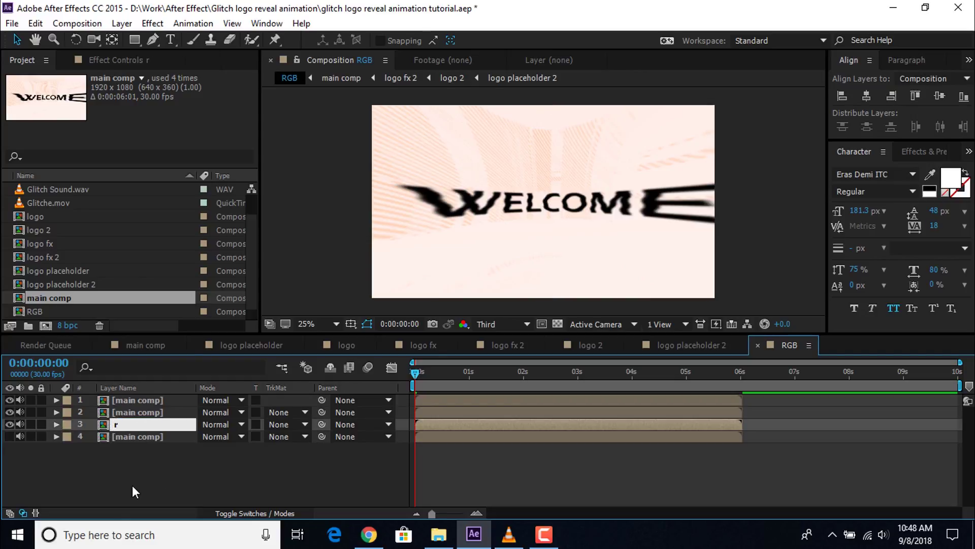
pyautogui.click(132, 485)
pyautogui.click(139, 414)
pyautogui.press('Return')
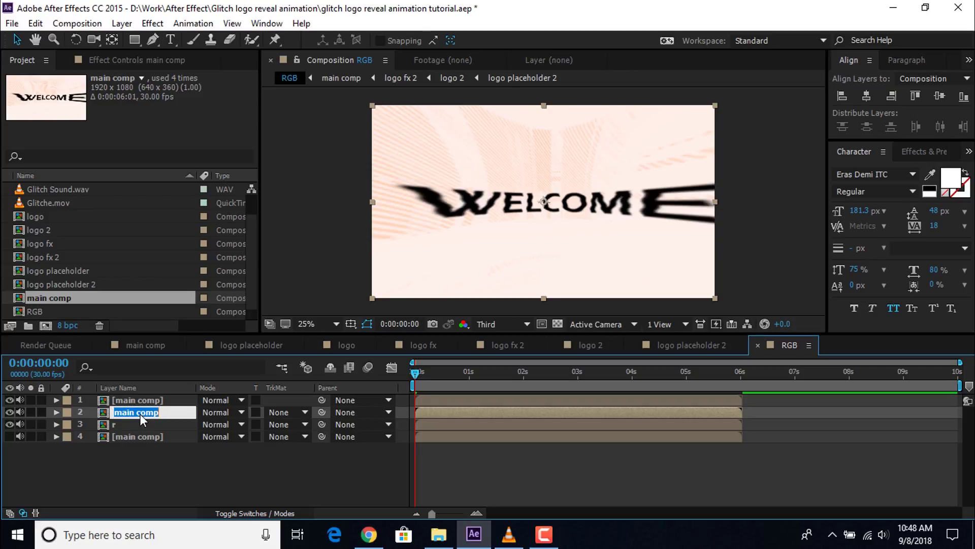
pyautogui.write('g')
pyautogui.click(138, 492)
pyautogui.click(132, 401)
pyautogui.press('Return')
pyautogui.write('b')
pyautogui.click(155, 495)
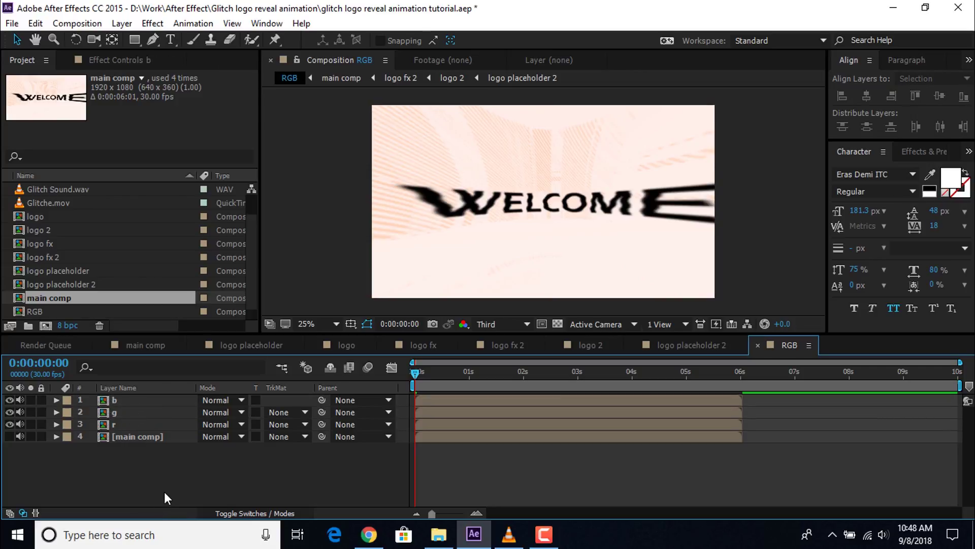
# Step: Set the blending mode of the r, g and b layers to Add
pyautogui.click(142, 423)
pyautogui.keyDown('shift'); pyautogui.click(141, 400); pyautogui.keyUp('shift')
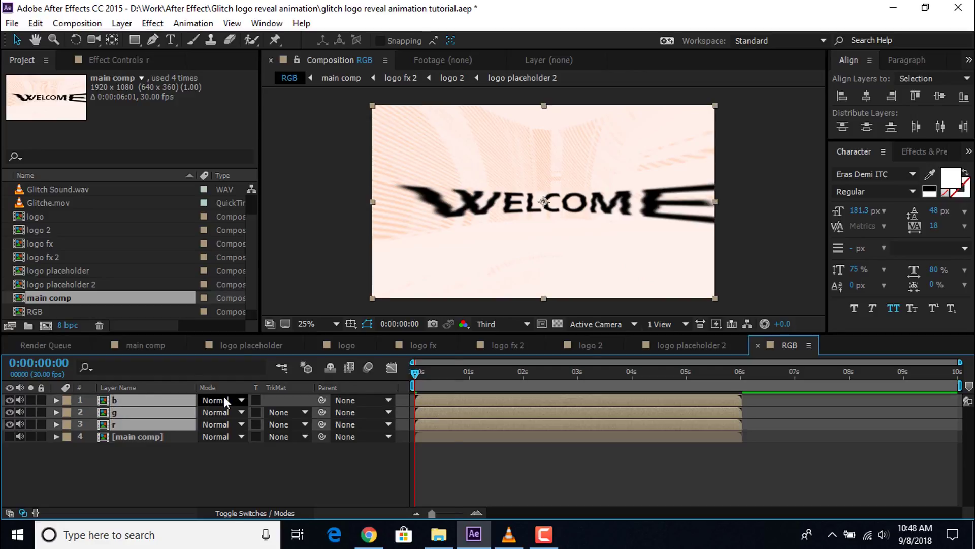
pyautogui.click(224, 400)
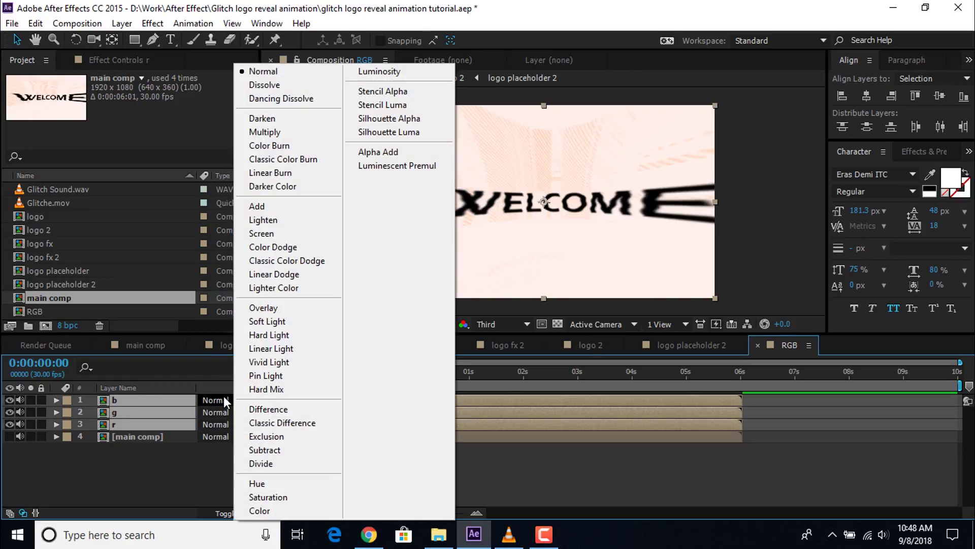
pyautogui.click(264, 205)
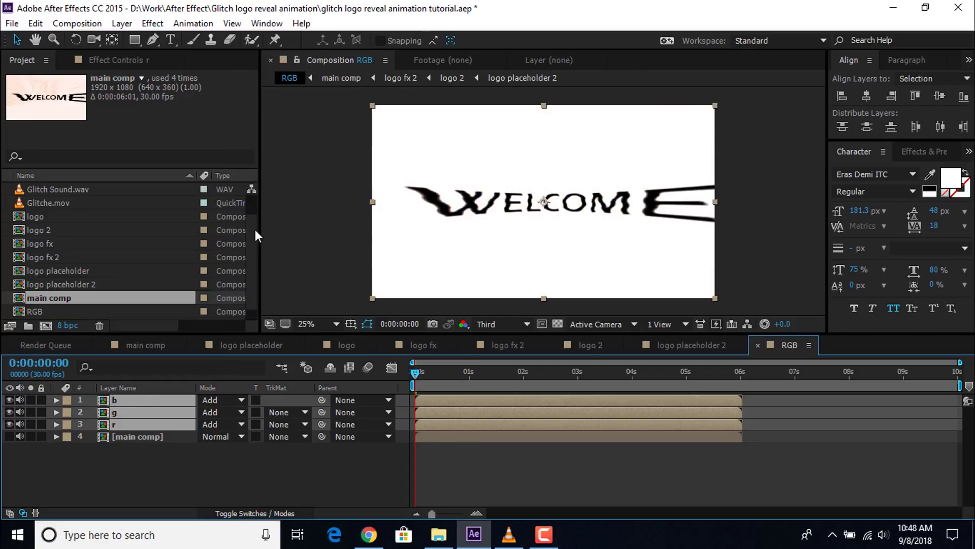
pyautogui.click(185, 473)
# Step: Apply Shift Channels to the r layer, with Take Green From and Take Blue From set to Full Off
pyautogui.click(157, 428)
pyautogui.hotkey('ctrl', 'space')
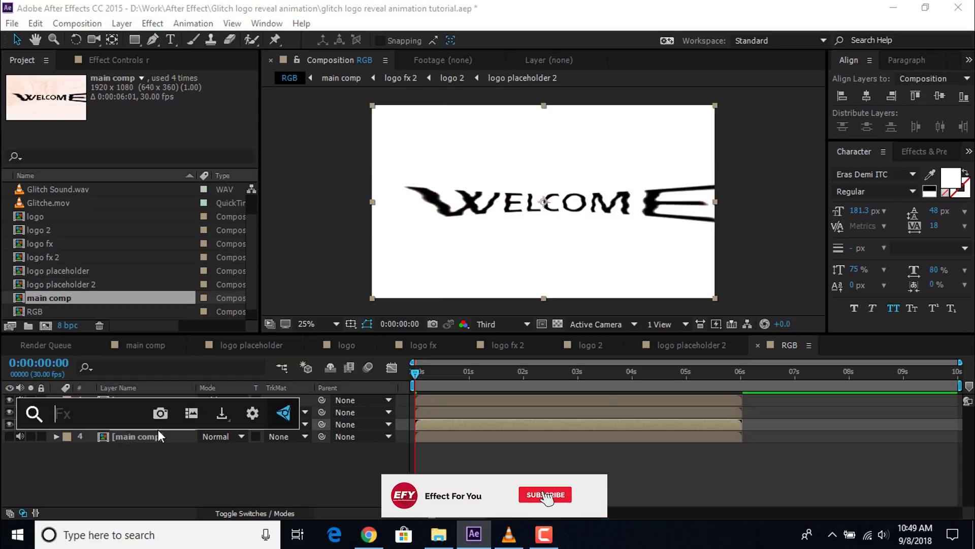
pyautogui.write('shif')
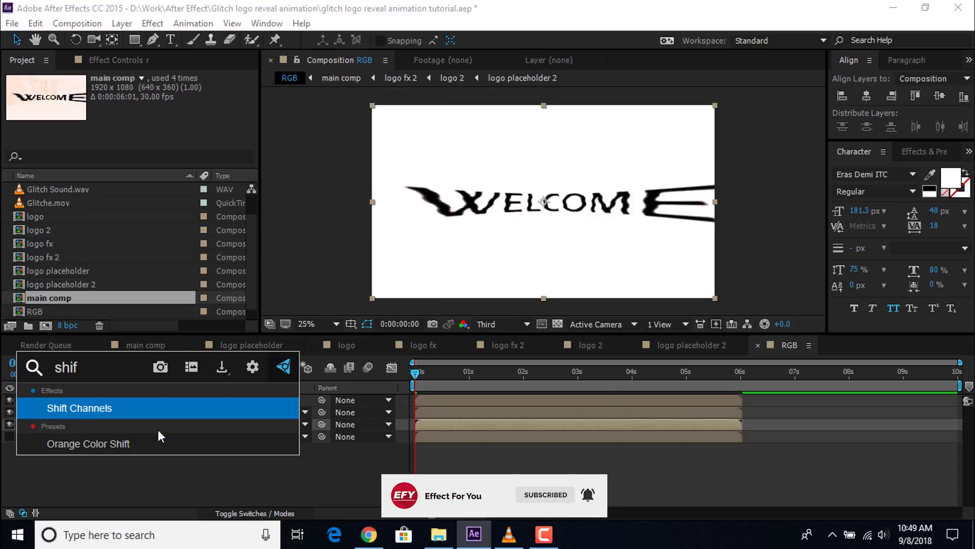
pyautogui.press('Escape')
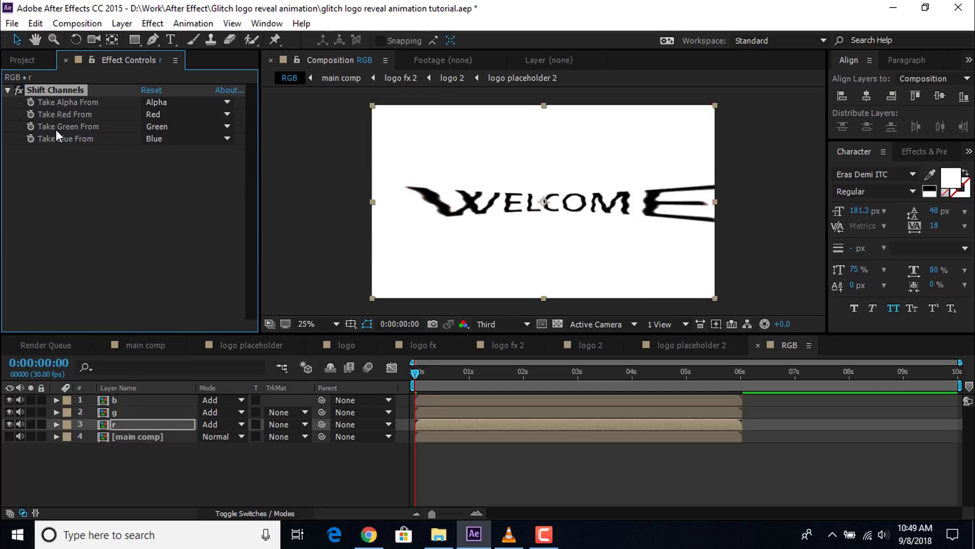
pyautogui.click(170, 126)
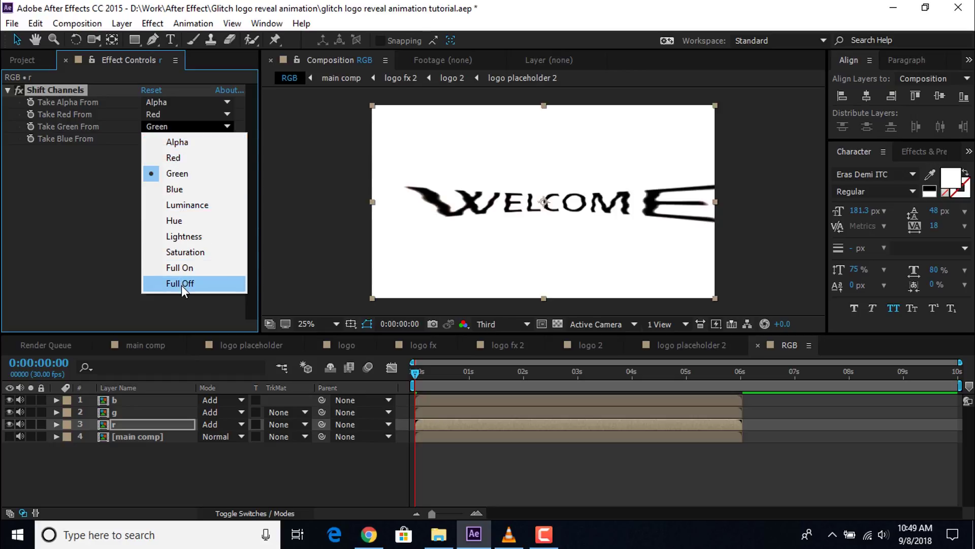
pyautogui.click(181, 284)
pyautogui.click(172, 139)
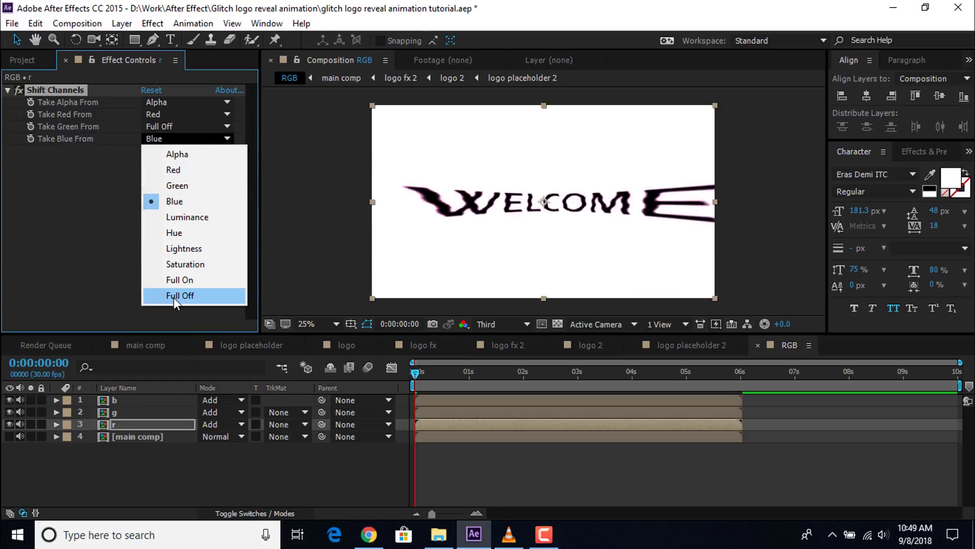
pyautogui.click(174, 298)
pyautogui.click(175, 275)
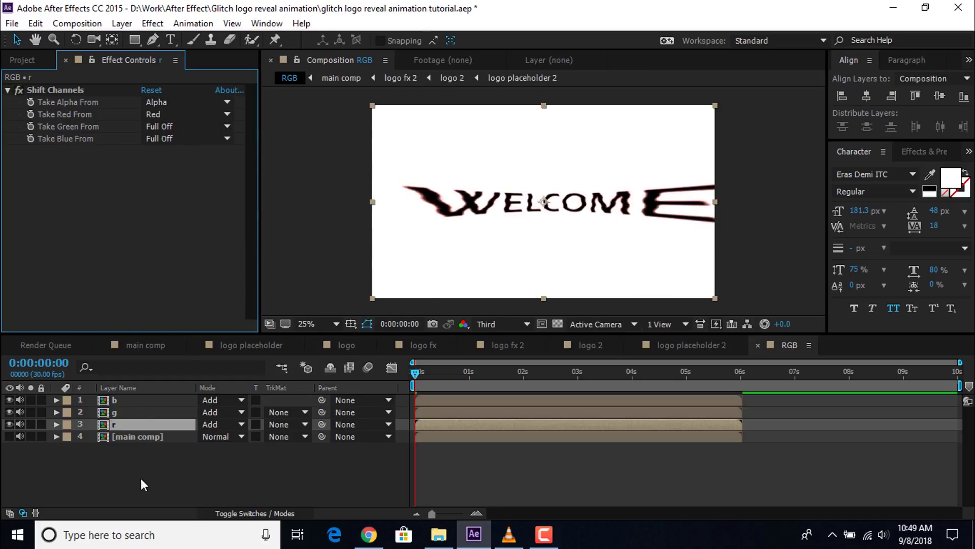
# Step: Copy the Shift Channels effect from the r layer onto the g and b layers
pyautogui.click(58, 94)
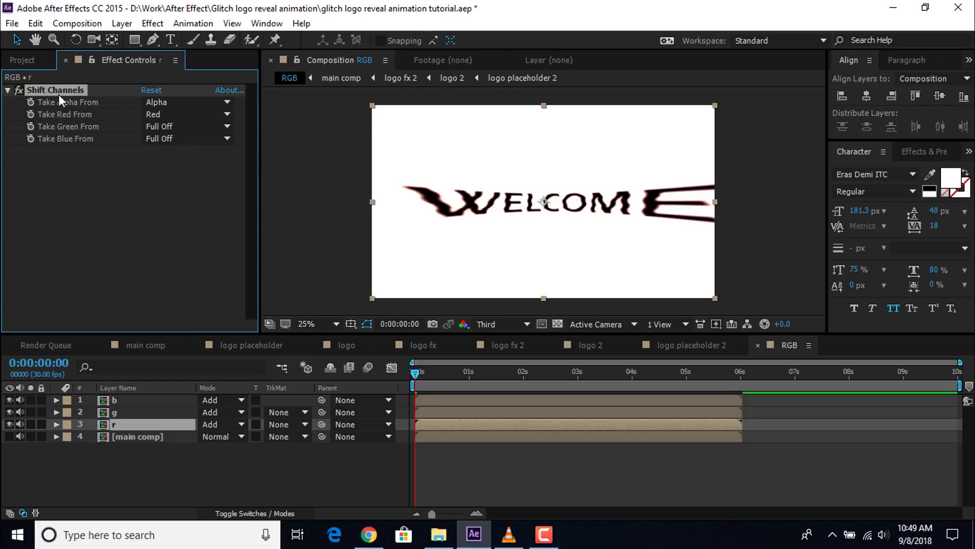
pyautogui.click(127, 412)
pyautogui.hotkey('ctrl', 'v')
pyautogui.click(120, 399)
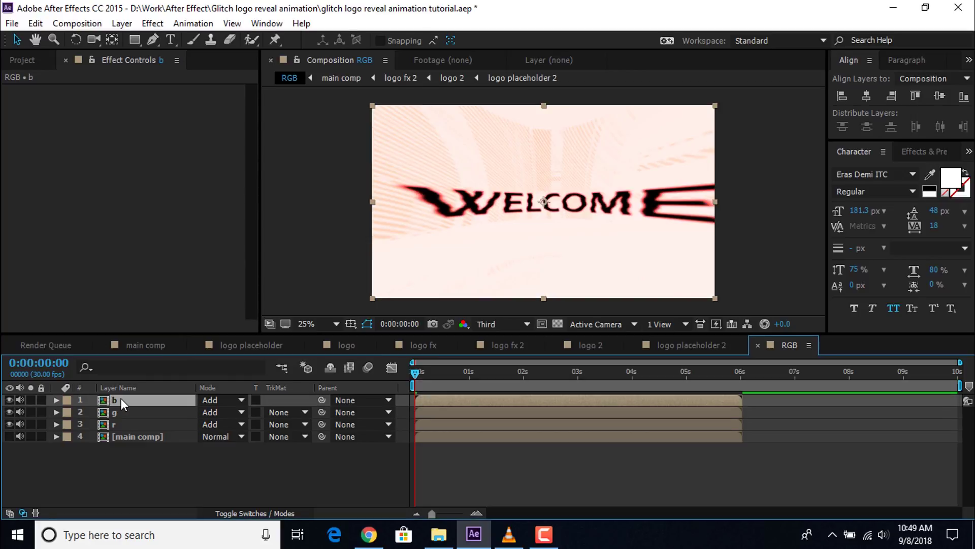
pyautogui.hotkey('ctrl', 'v')
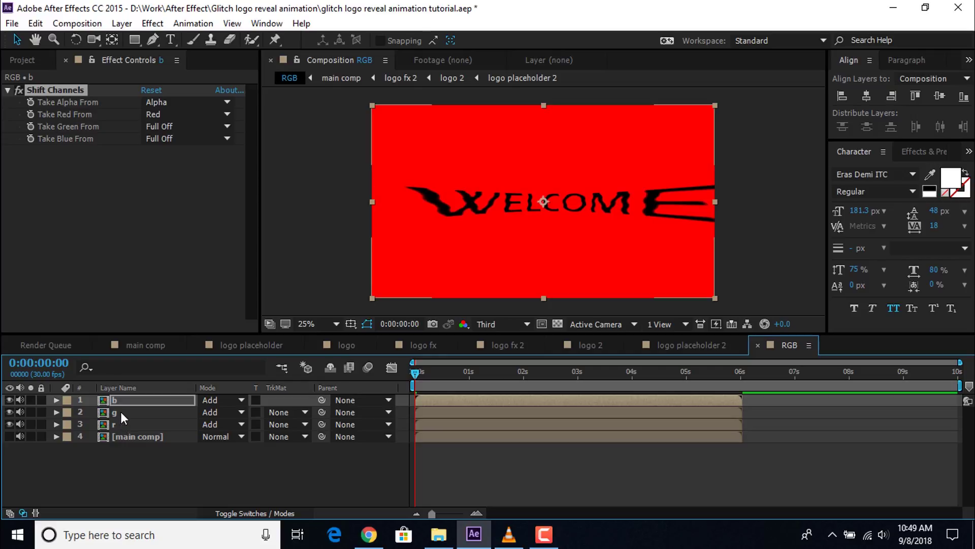
# Step: In the g layer's Shift Channels, set Take Red From to Full Off and Take Green From to Green
pyautogui.click(119, 412)
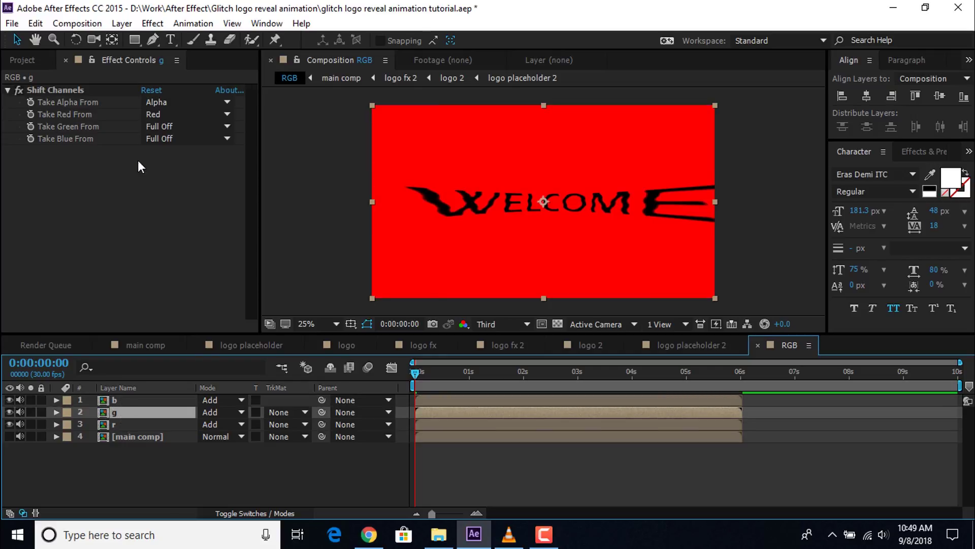
pyautogui.click(152, 114)
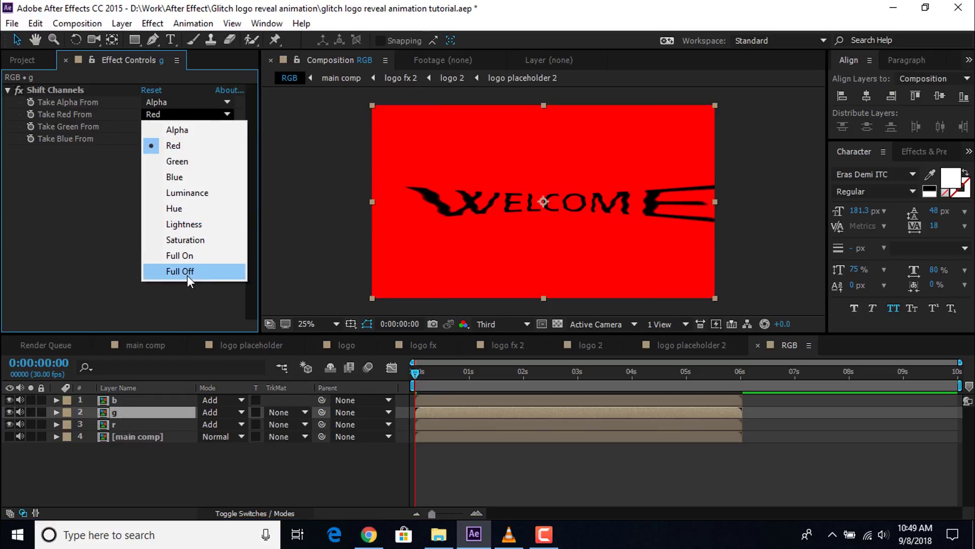
pyautogui.click(187, 270)
pyautogui.click(173, 125)
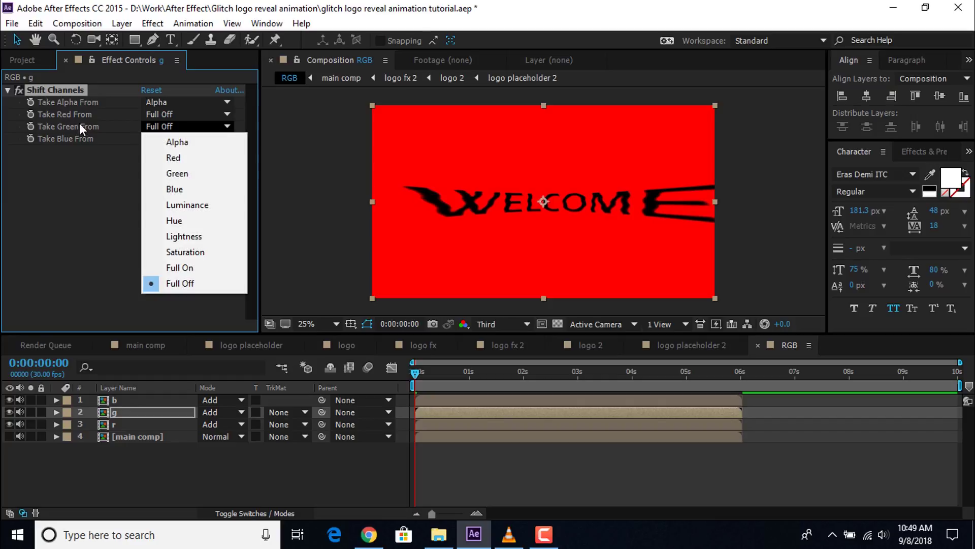
pyautogui.click(178, 173)
pyautogui.click(179, 139)
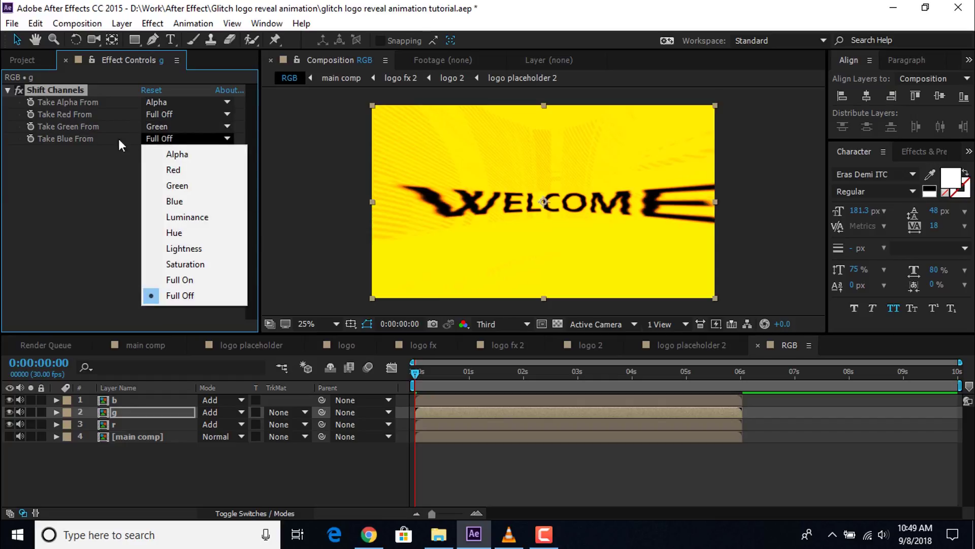
pyautogui.click(104, 203)
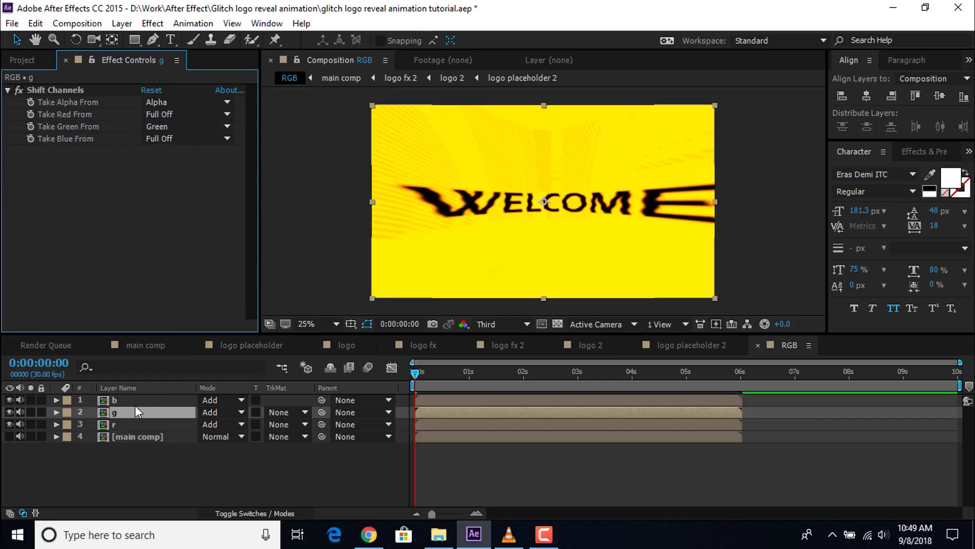
# Step: In the b layer's Shift Channels, set Take Red From to Full Off and Take Blue From to Blue
pyautogui.click(132, 399)
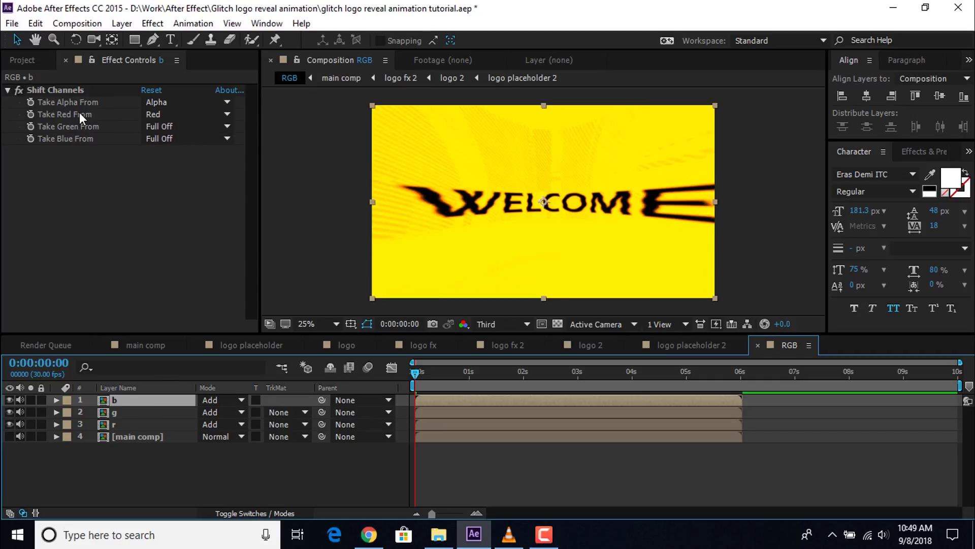
pyautogui.click(163, 114)
pyautogui.click(180, 271)
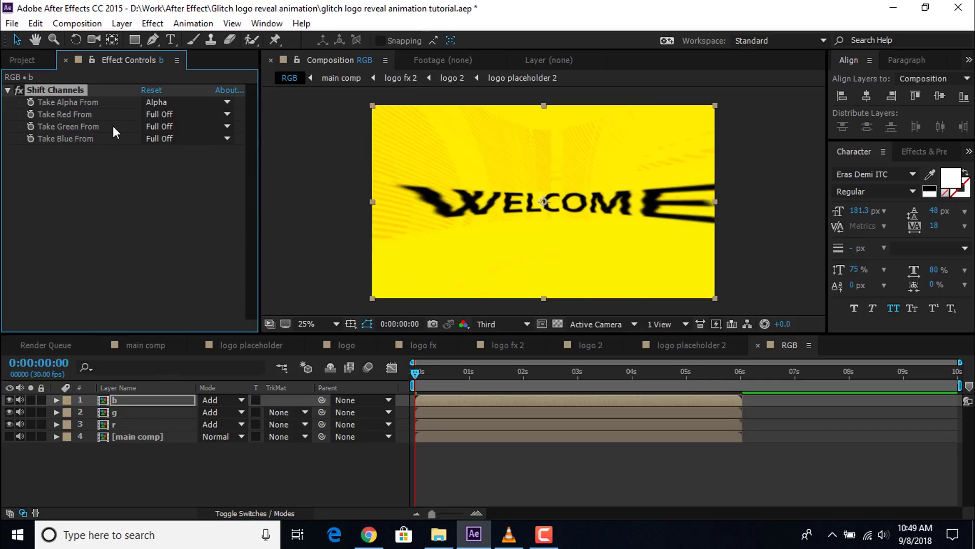
pyautogui.click(183, 126)
pyautogui.click(178, 140)
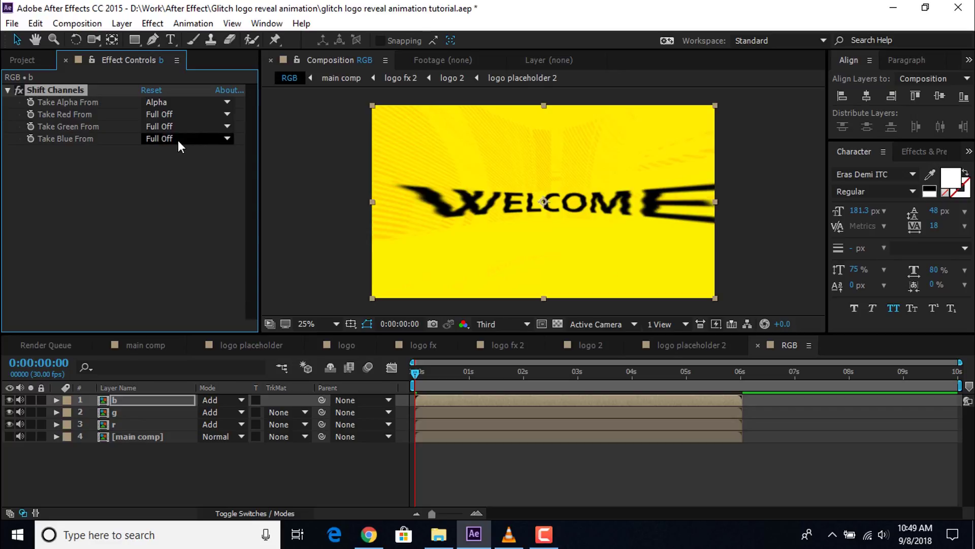
pyautogui.click(181, 203)
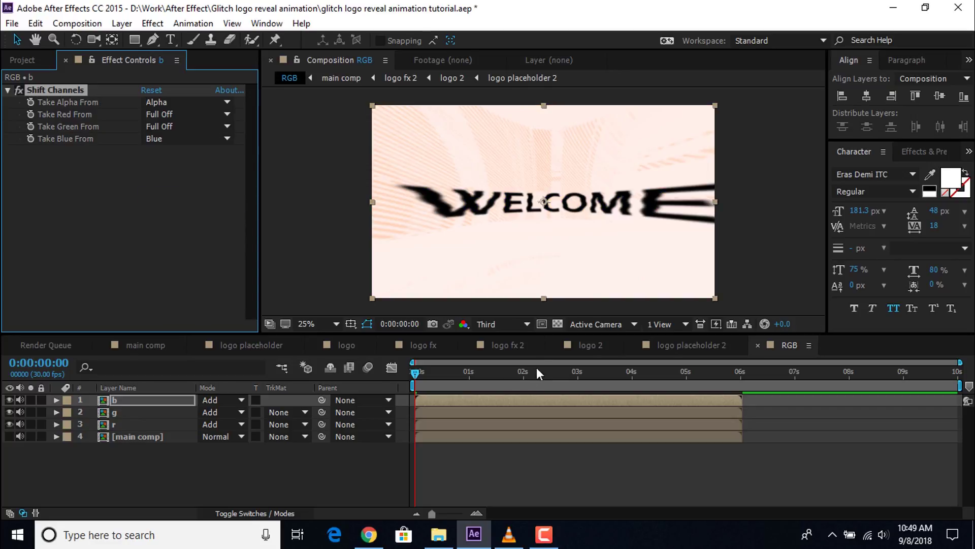
# Step: Add Position keyframes to the b, g and r layers at 0:00:00:00
pyautogui.click(456, 484)
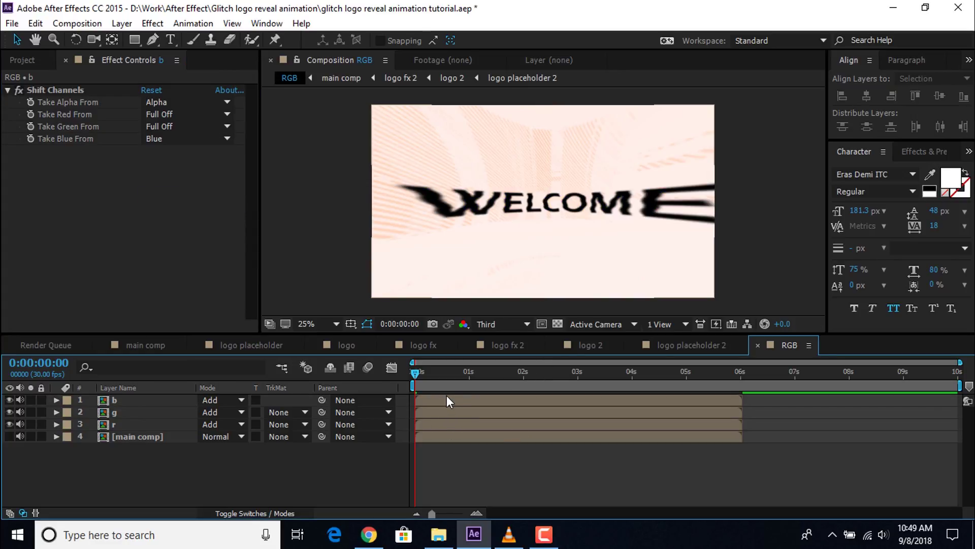
pyautogui.click(447, 399)
pyautogui.keyDown('shift'); pyautogui.click(438, 425); pyautogui.keyUp('shift')
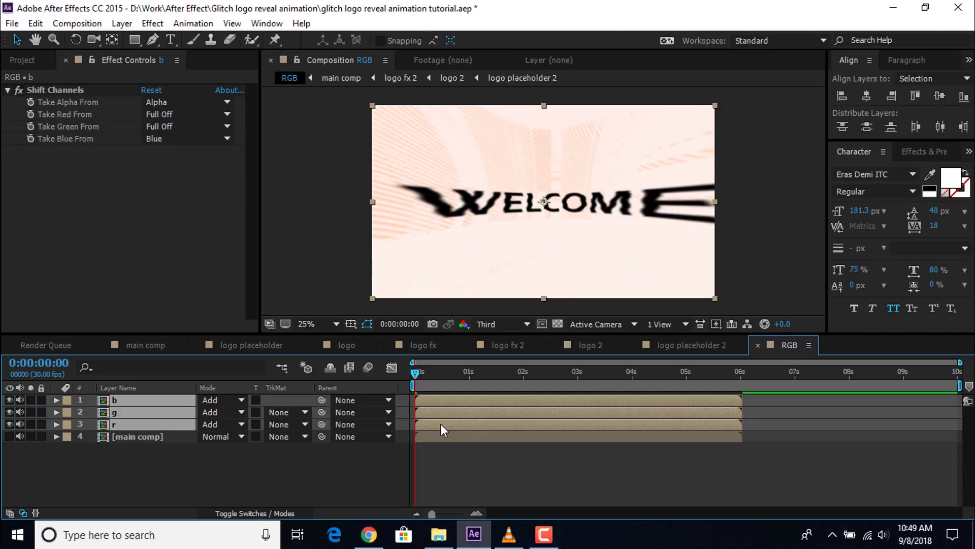
pyautogui.press('p')
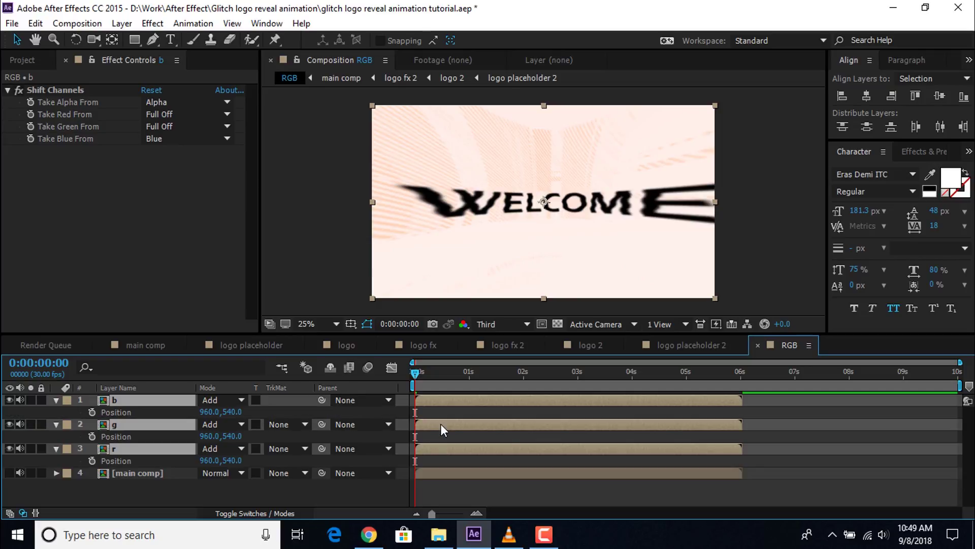
pyautogui.click(92, 460)
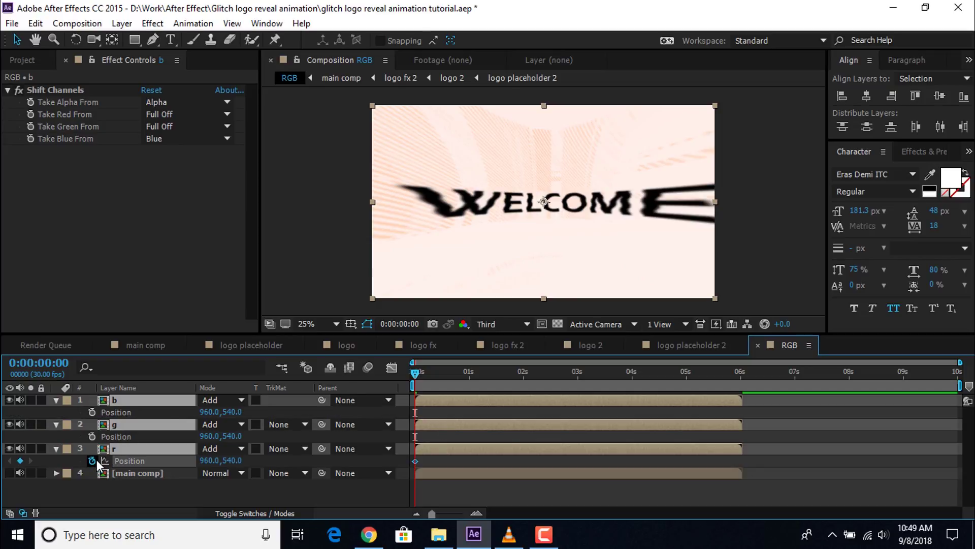
# Step: At 0:00:00:01, set the X position of the r layer to 1002, g to 923 and b to 935
pyautogui.click(477, 512)
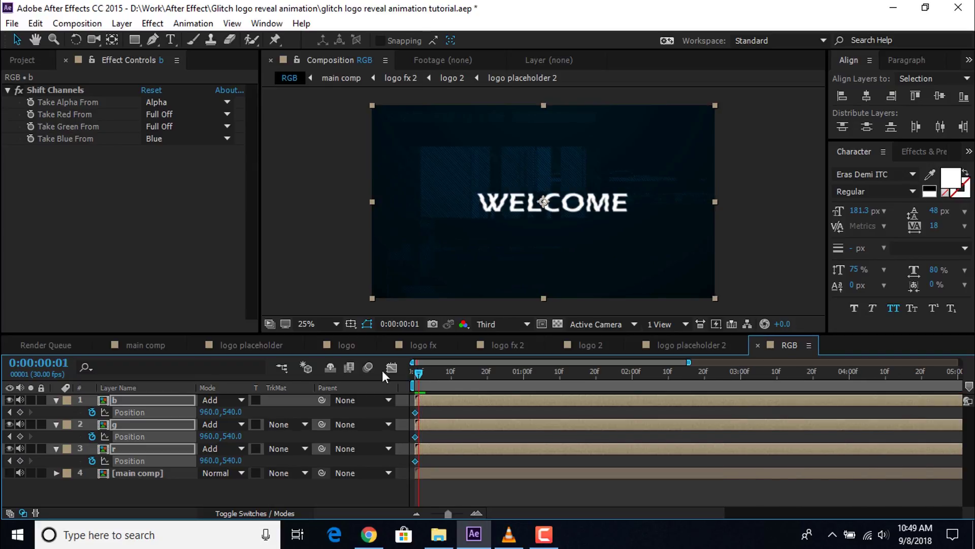
pyautogui.click(200, 493)
pyautogui.moveTo(211, 460); pyautogui.dragTo(205, 436)
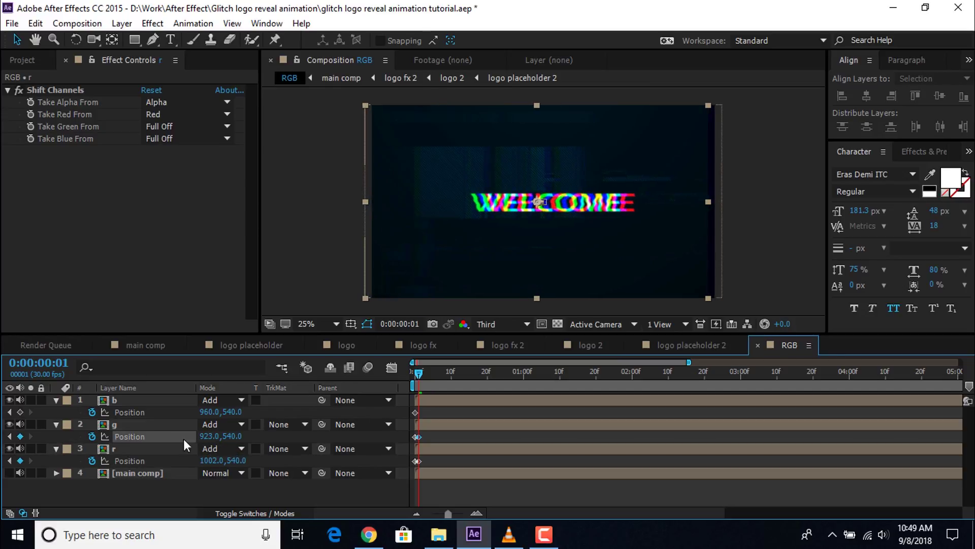
pyautogui.moveTo(207, 411); pyautogui.dragTo(189, 413)
pyautogui.click(417, 412)
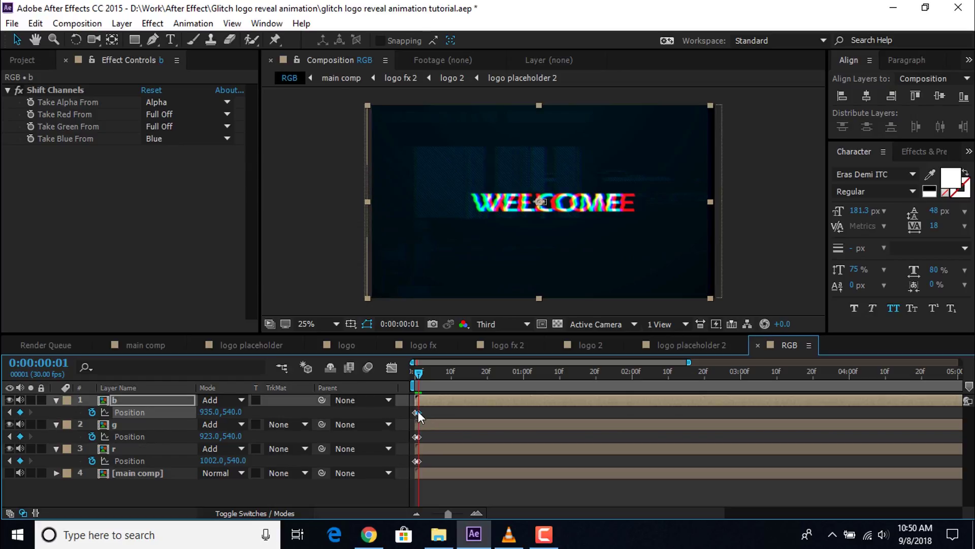
# Step: Reset the Position of the b, g and r layers at 0:00:00:02
pyautogui.press('pagedown')
pyautogui.rightClick(172, 411)
pyautogui.click(184, 369)
pyautogui.rightClick(181, 435)
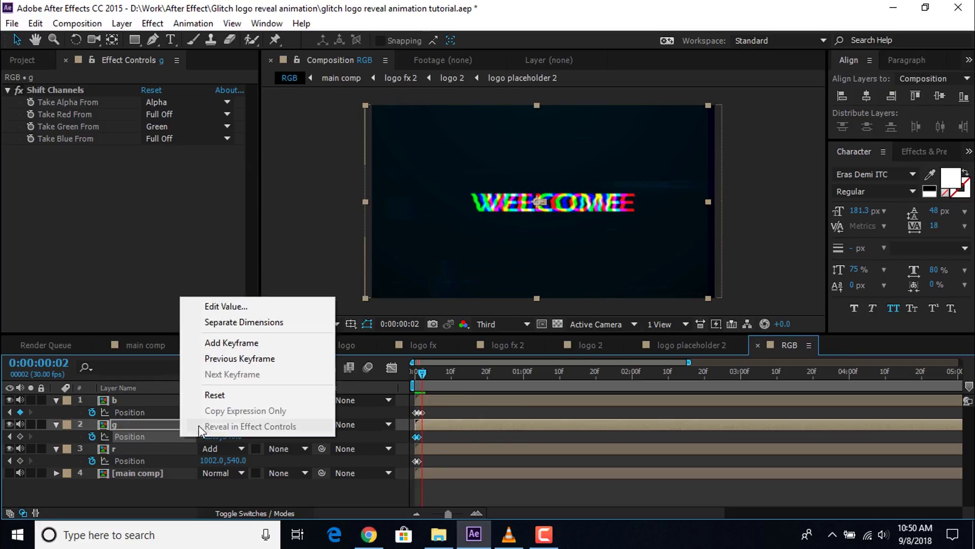
pyautogui.click(209, 396)
pyautogui.rightClick(182, 462)
pyautogui.click(213, 418)
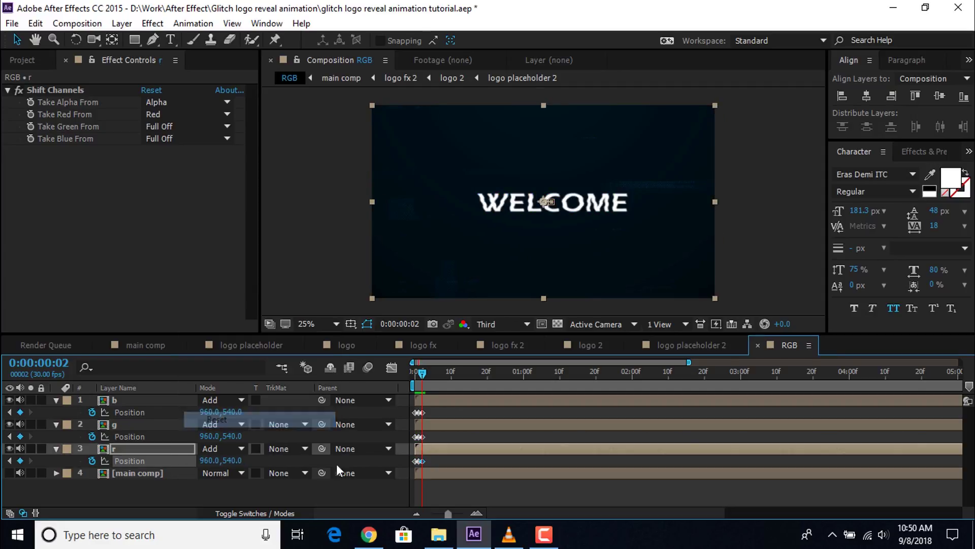
# Step: Add Position keyframes at the current values to the b, g and r layers at 0:00:00:22
pyautogui.click(457, 498)
pyautogui.press('space')
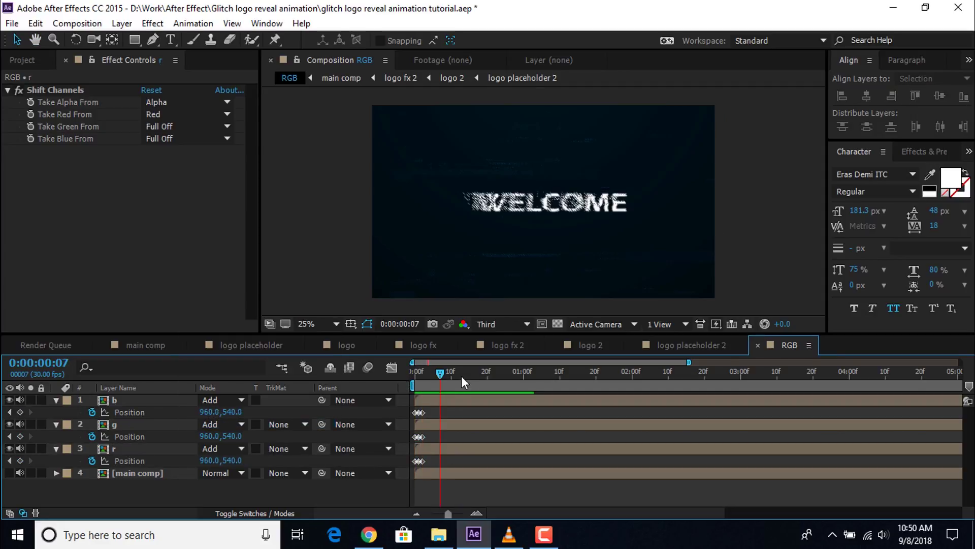
pyautogui.moveTo(474, 374); pyautogui.dragTo(495, 379)
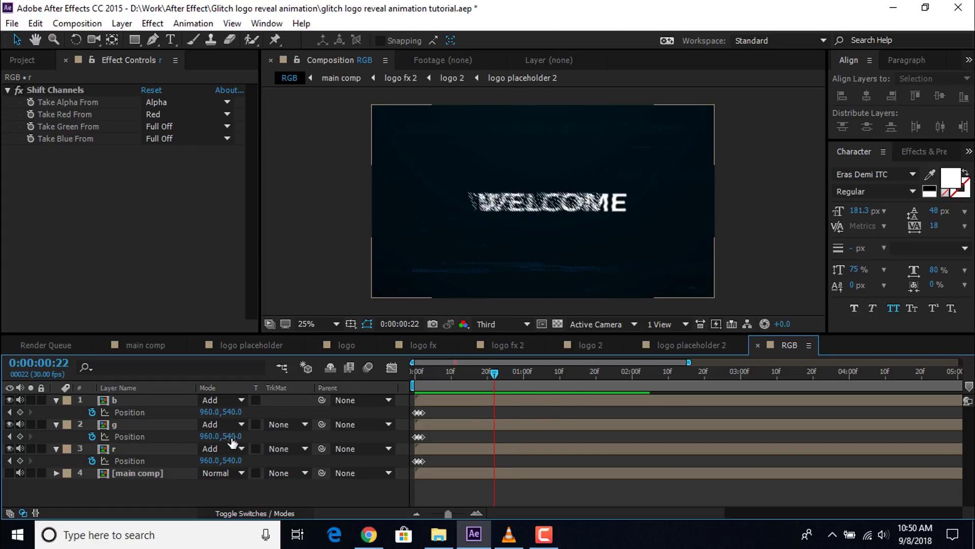
pyautogui.click(20, 412)
pyautogui.click(19, 437)
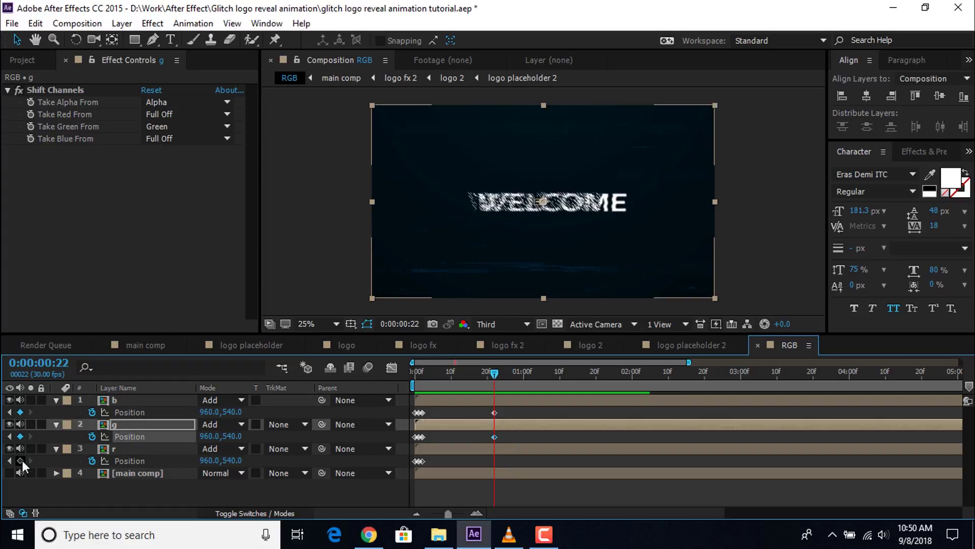
pyautogui.click(20, 461)
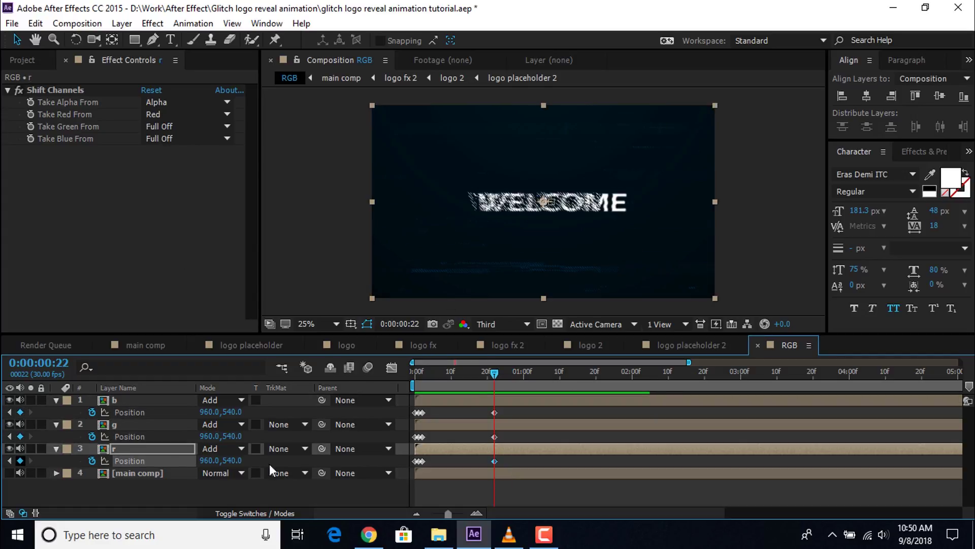
# Step: At 0:00:00:23, set X position to 1017 for b, 908 for g and 1002 for r, and reset all three at 0:00:00:24
pyautogui.click(499, 371)
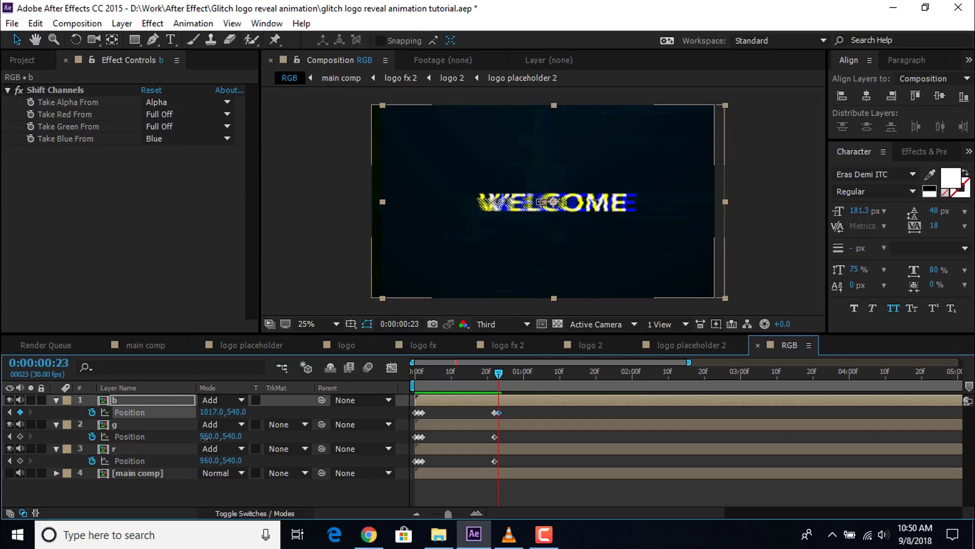
pyautogui.moveTo(219, 435); pyautogui.dragTo(241, 460)
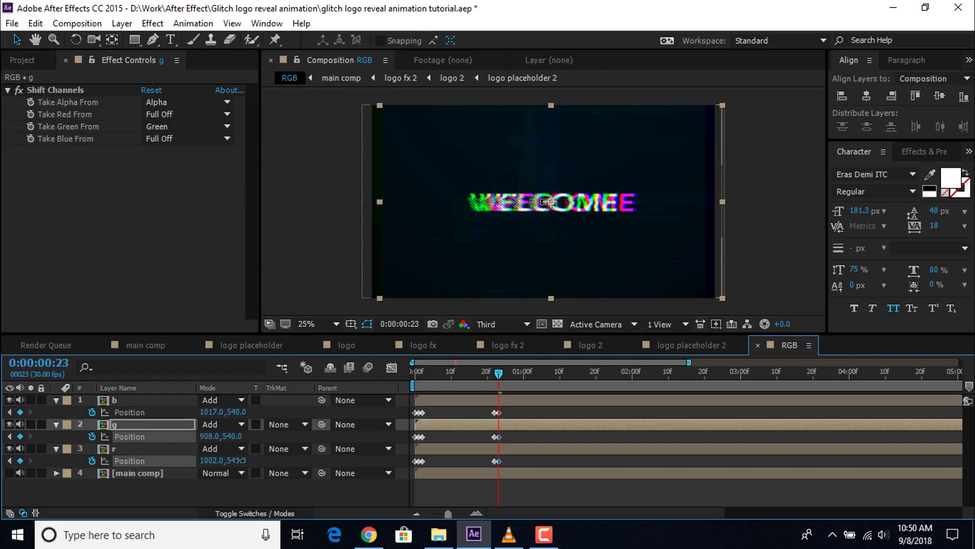
pyautogui.rightClick(150, 411)
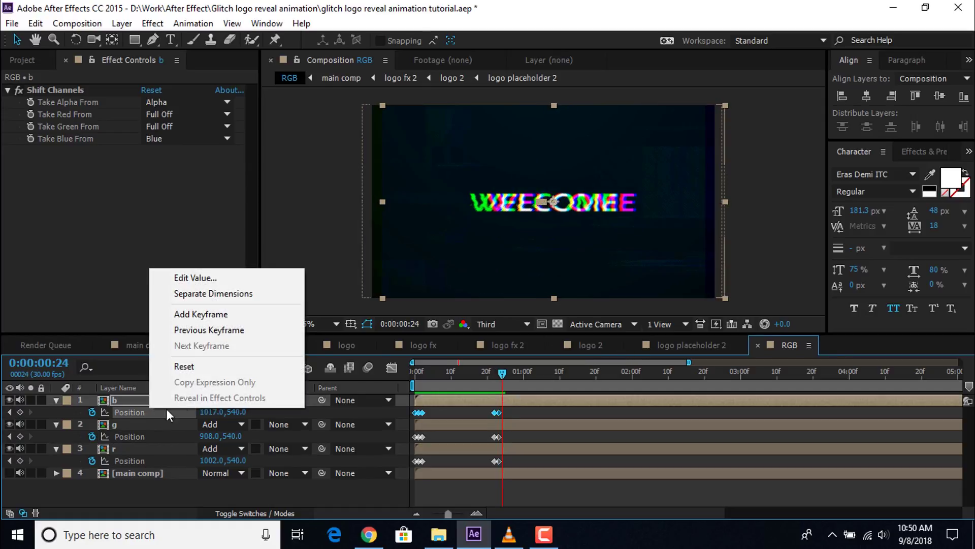
pyautogui.click(183, 368)
pyautogui.rightClick(145, 436)
pyautogui.click(182, 396)
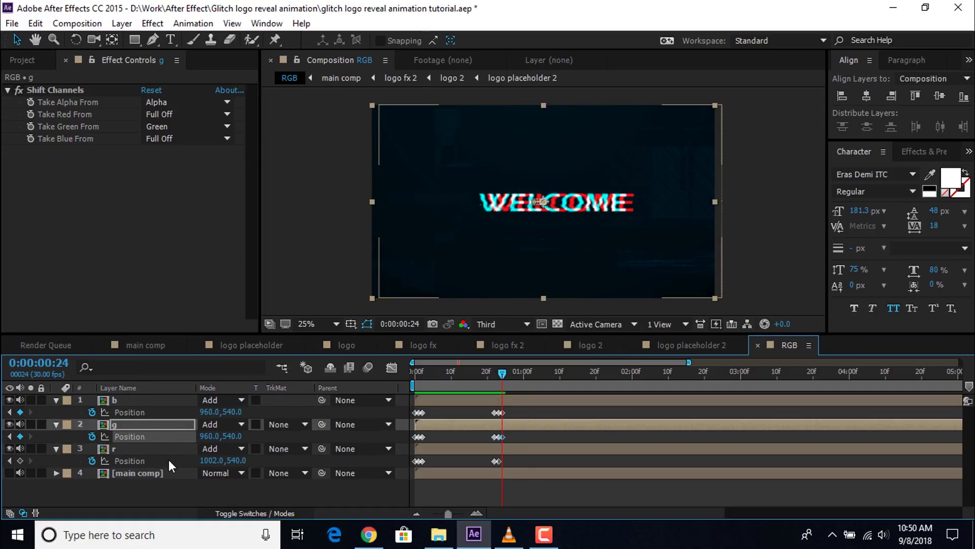
pyautogui.rightClick(160, 461)
pyautogui.click(202, 422)
# Step: Find the glitch around two seconds and add Position keyframes to the b, g and r layers at 0:00:02:02
pyautogui.click(483, 375)
pyautogui.click(542, 374)
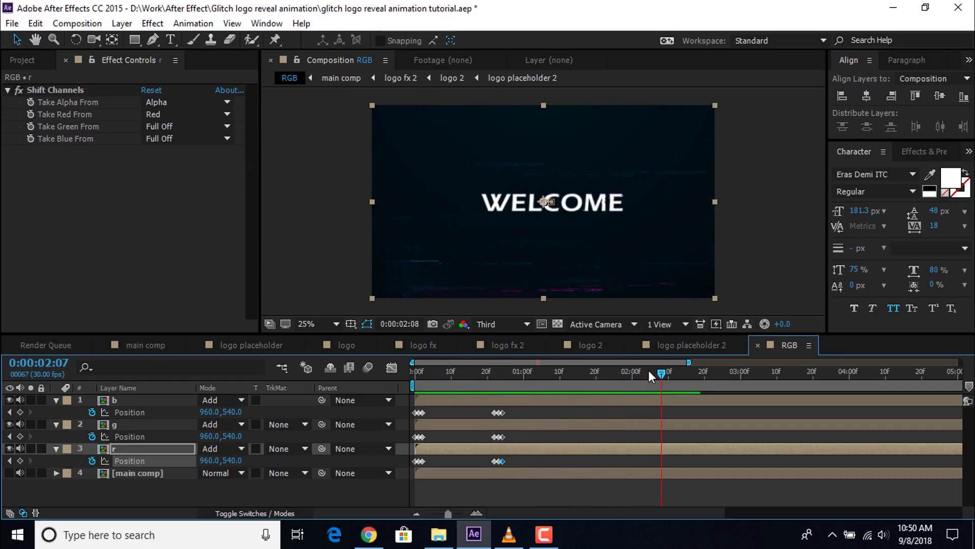
pyautogui.click(633, 371)
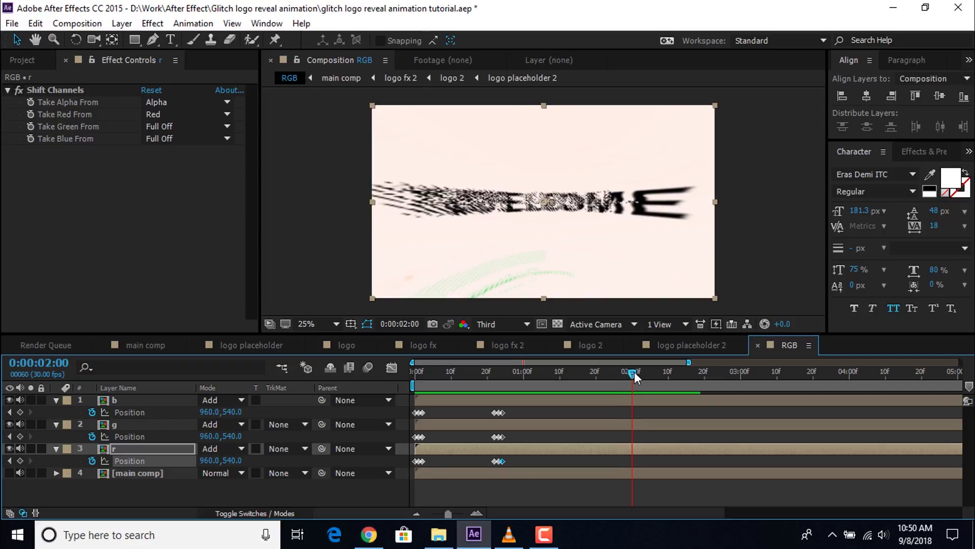
pyautogui.moveTo(633, 371); pyautogui.dragTo(638, 371)
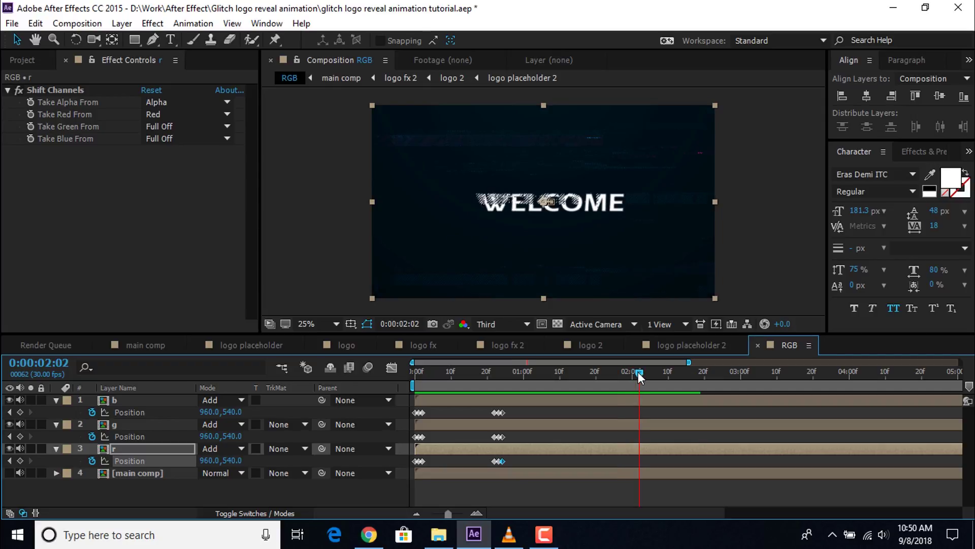
pyautogui.click(20, 436)
pyautogui.click(20, 460)
# Step: At 0:00:02:03, offset the layers horizontally with b at 873 and g at 937, and reset all three positions one frame on
pyautogui.press('pagedown')
pyautogui.press('pagedown')
pyautogui.click(130, 412)
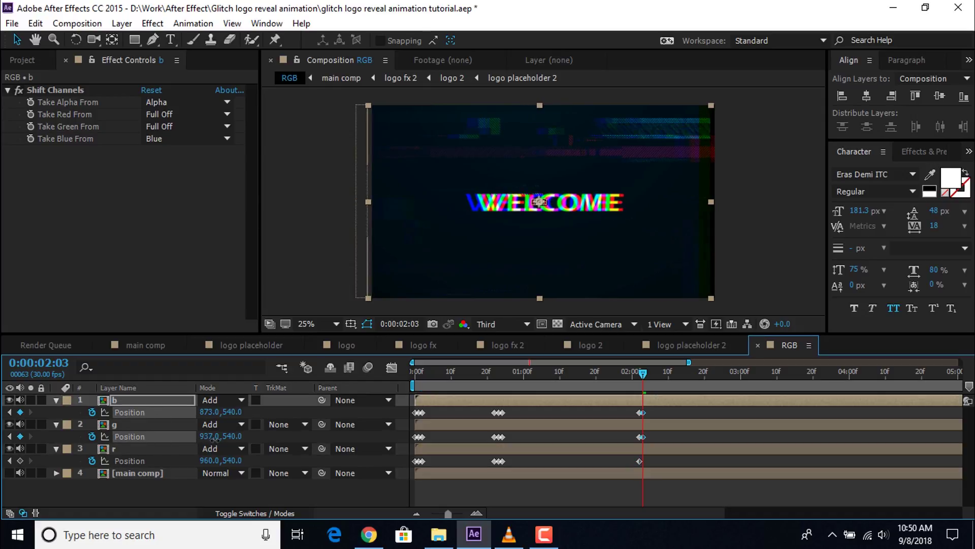
pyautogui.click(130, 437)
pyautogui.rightClick(131, 461)
pyautogui.click(160, 426)
# Step: Keyframe Position at 0:00:02:29, offset the layers a frame on with g at 947 and r at 1000, and reset them at 0:00:03:02
pyautogui.click(634, 373)
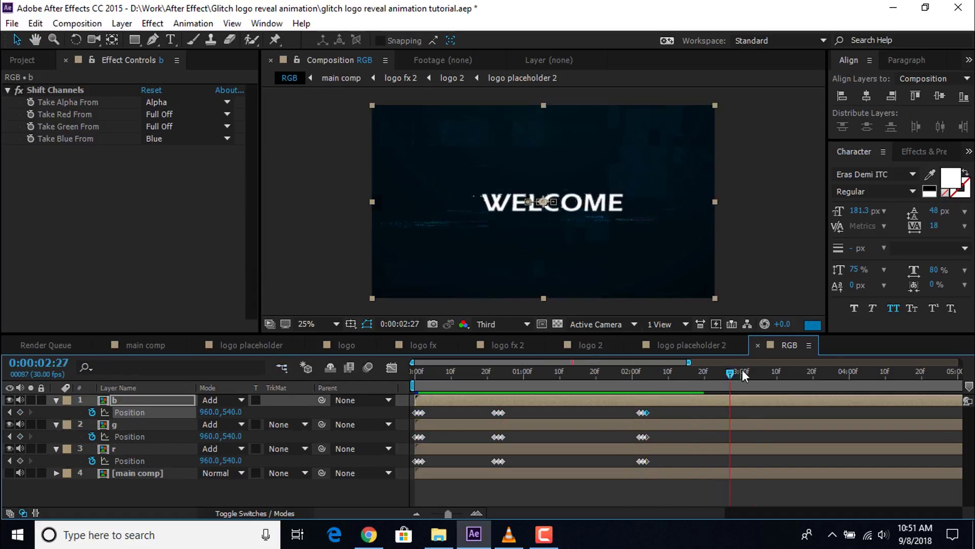
pyautogui.hotkey('ctrl', 'v')
pyautogui.press('pagedown')
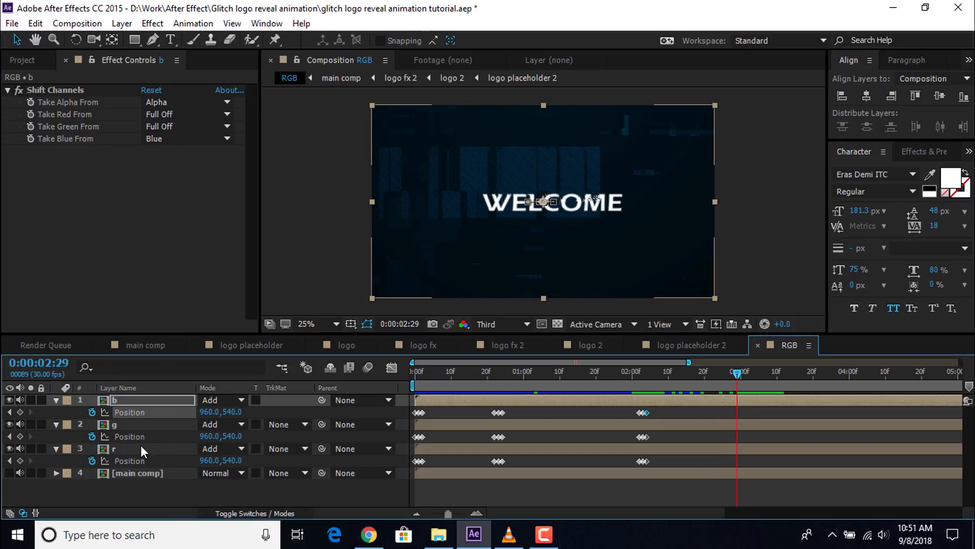
pyautogui.click(142, 448)
pyautogui.rightClick(180, 412)
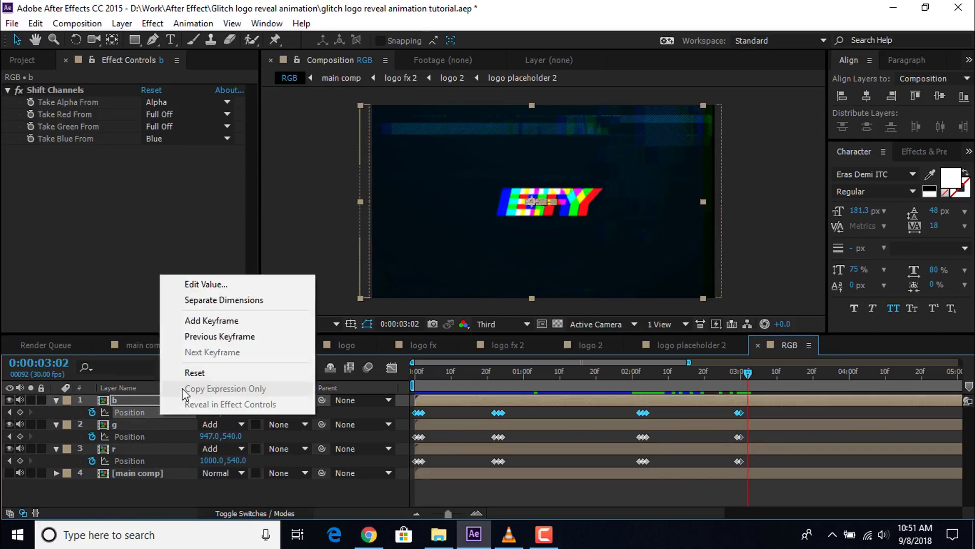
pyautogui.click(208, 370)
# Step: At 0:00:04:10, offset the X position of the b layer to 936, g to 975 and r to 1017
pyautogui.click(730, 372)
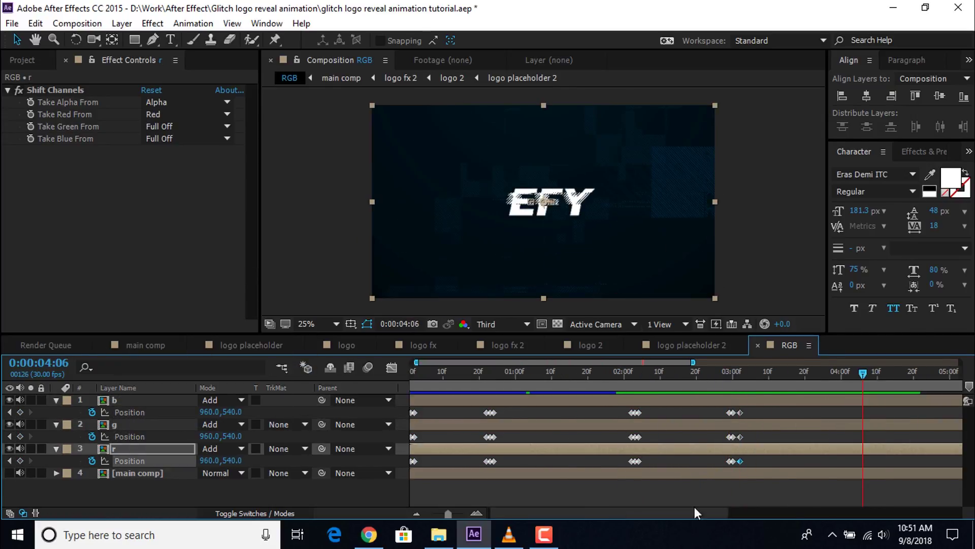
pyautogui.hscroll(5, 694, 507)
pyautogui.click(645, 373)
pyautogui.moveTo(199, 412); pyautogui.dragTo(193, 412)
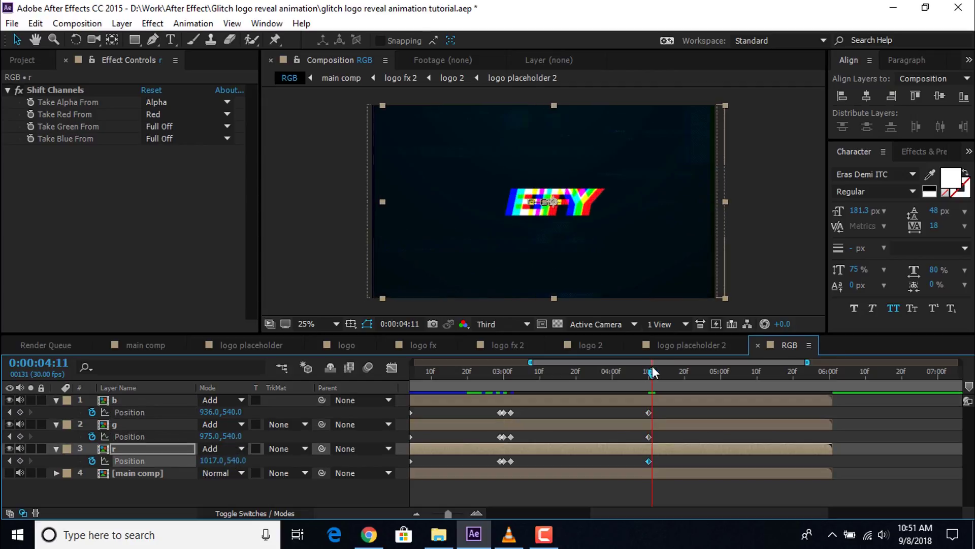
# Step: Reset the Position of the b, g and r layers at 0:00:04:11
pyautogui.rightClick(130, 412)
pyautogui.click(164, 419)
pyautogui.rightClick(135, 410)
pyautogui.click(164, 420)
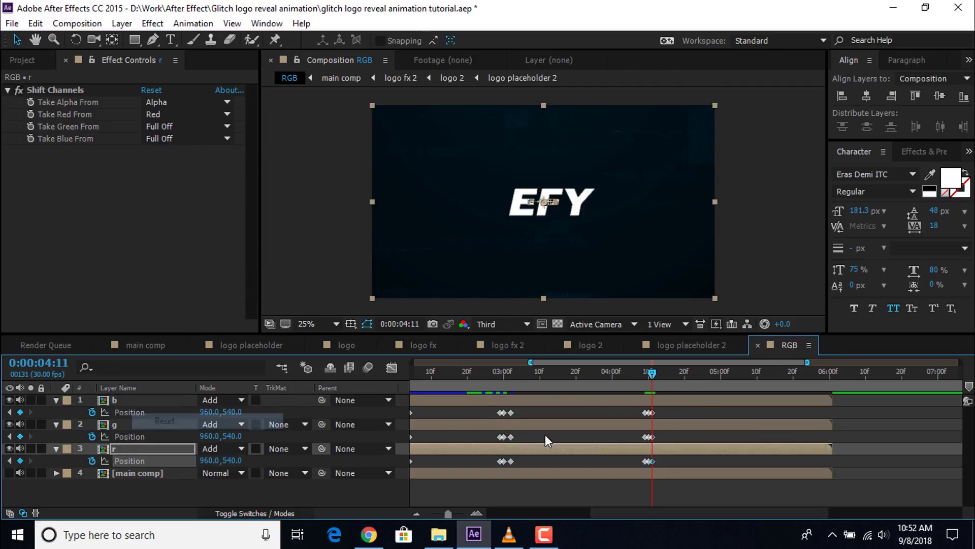
# Step: Shorten the RGB comp's work area to end with the layers at 0:00:06:00
pyautogui.click(821, 374)
pyautogui.click(814, 376)
pyautogui.moveTo(813, 376); pyautogui.dragTo(826, 376)
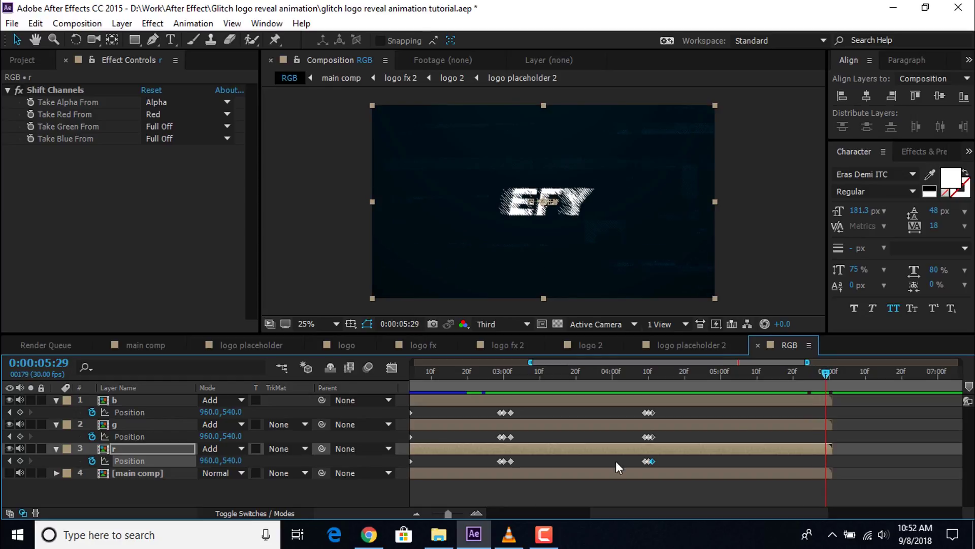
pyautogui.moveTo(440, 513); pyautogui.dragTo(430, 515)
pyautogui.moveTo(735, 376); pyautogui.dragTo(736, 376)
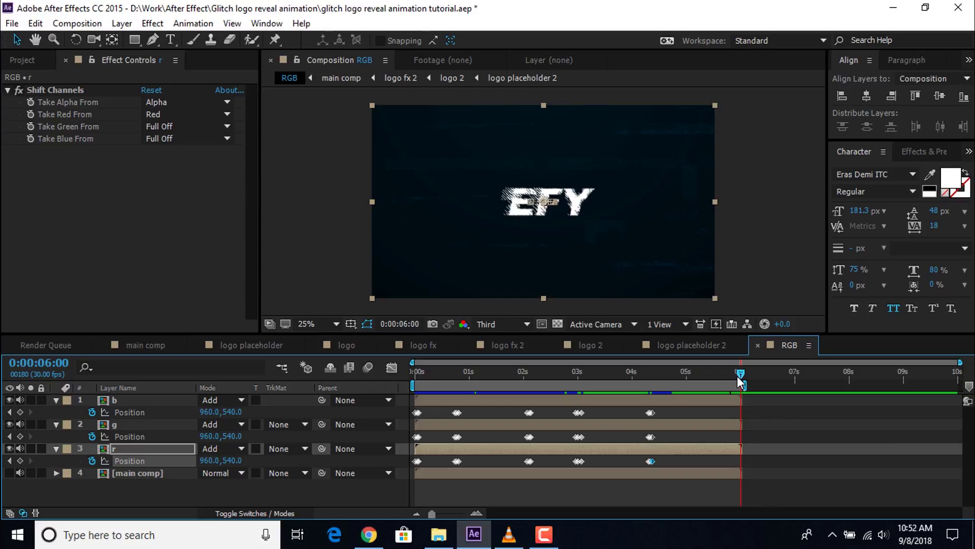
# Step: Collapse the Position properties of the b, g and r layers and deselect the layers
pyautogui.click(196, 492)
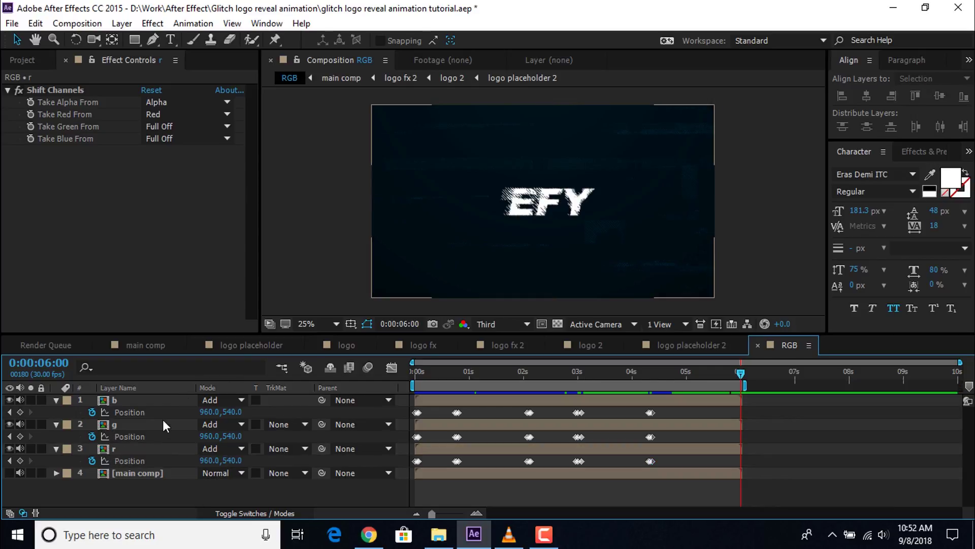
pyautogui.click(154, 400)
pyautogui.keyDown('shift'); pyautogui.click(142, 452); pyautogui.keyUp('shift')
pyautogui.press('p')
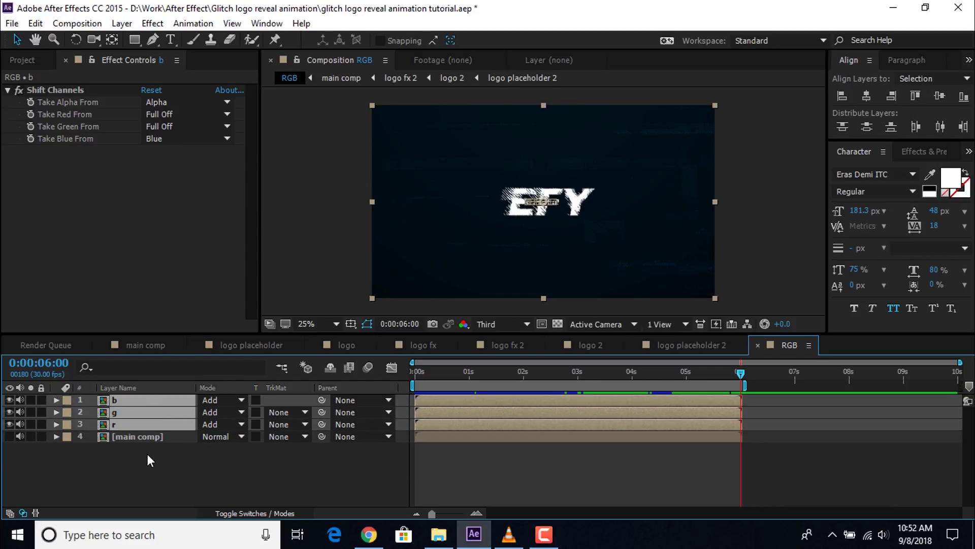
pyautogui.click(235, 471)
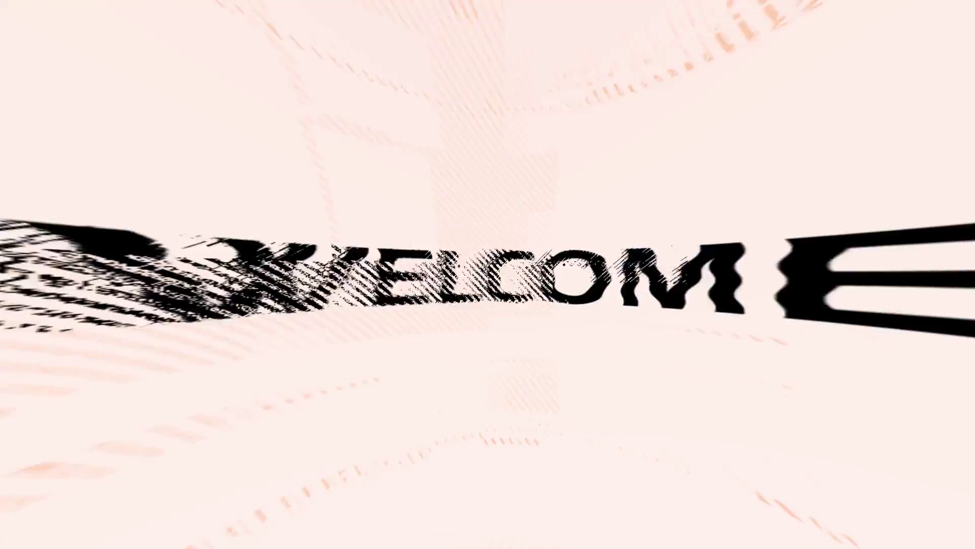